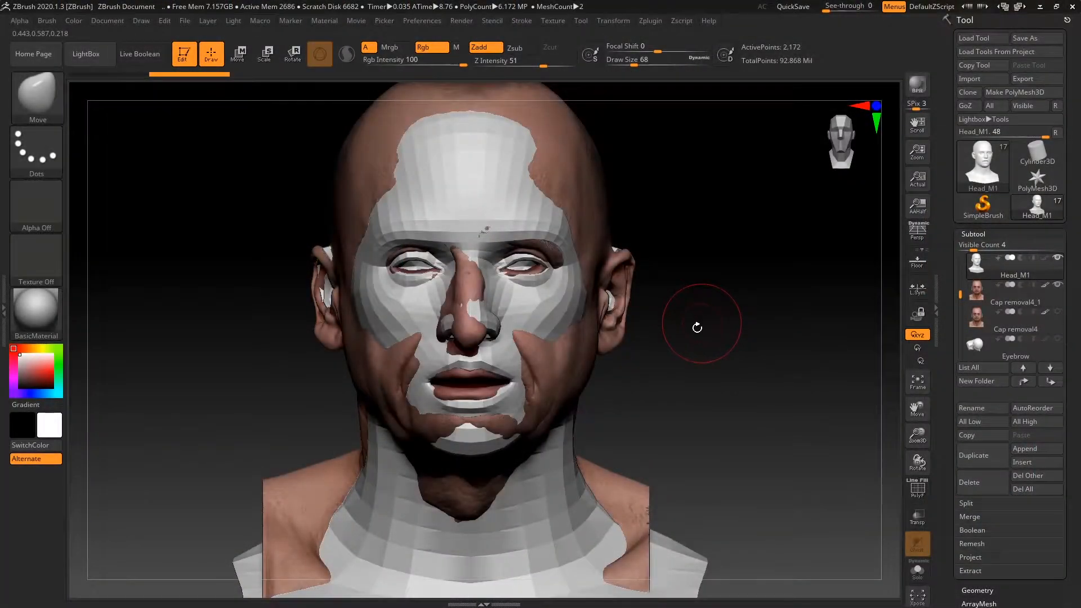
# Examine how the low-poly base head overlaps the scanned head from the front and both sides.
pyautogui.moveTo(697, 321); pyautogui.dragTo(777, 338)
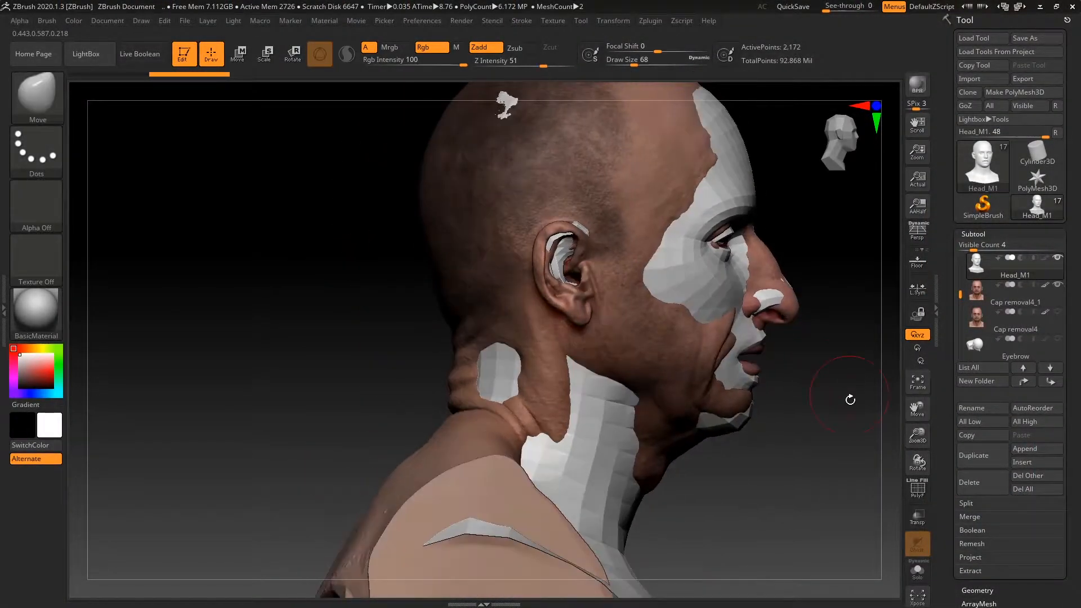
pyautogui.moveTo(843, 379); pyautogui.dragTo(743, 403)
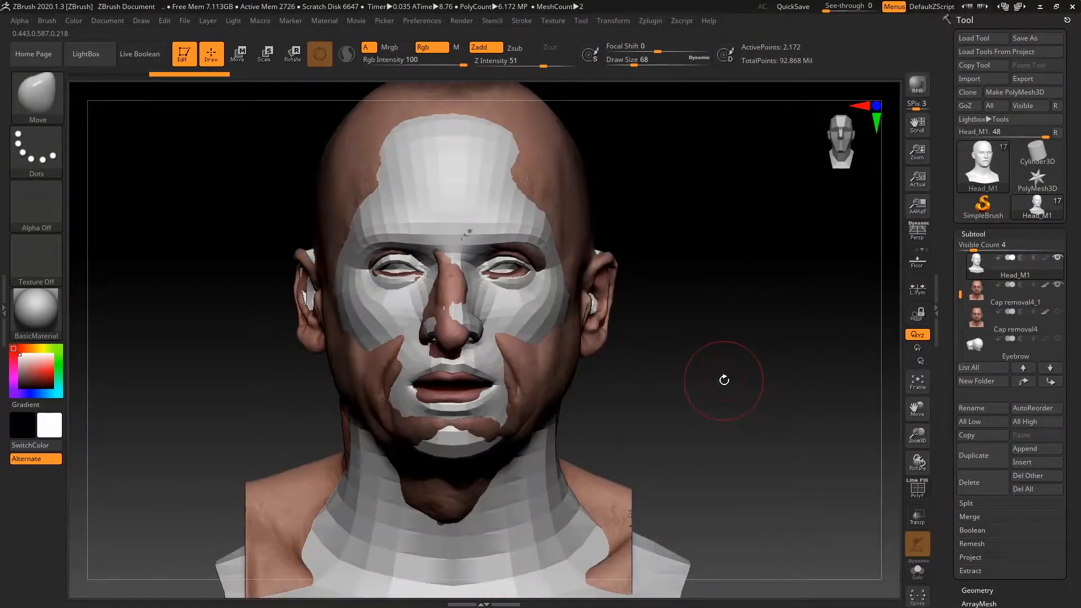
pyautogui.moveTo(702, 374)
pyautogui.mouseDown()
pyautogui.moveTo(755, 380)
pyautogui.moveTo(716, 389)
pyautogui.moveTo(698, 360)
pyautogui.moveTo(715, 411)
pyautogui.moveTo(656, 415)
pyautogui.moveTo(684, 374)
pyautogui.mouseUp()
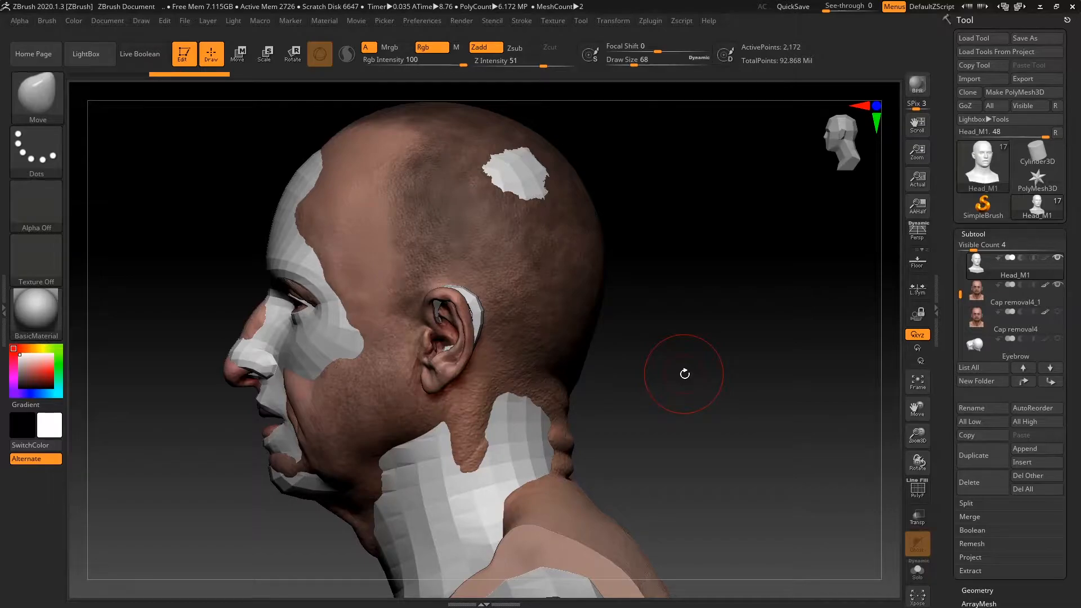
pyautogui.moveTo(687, 371); pyautogui.dragTo(704, 309)
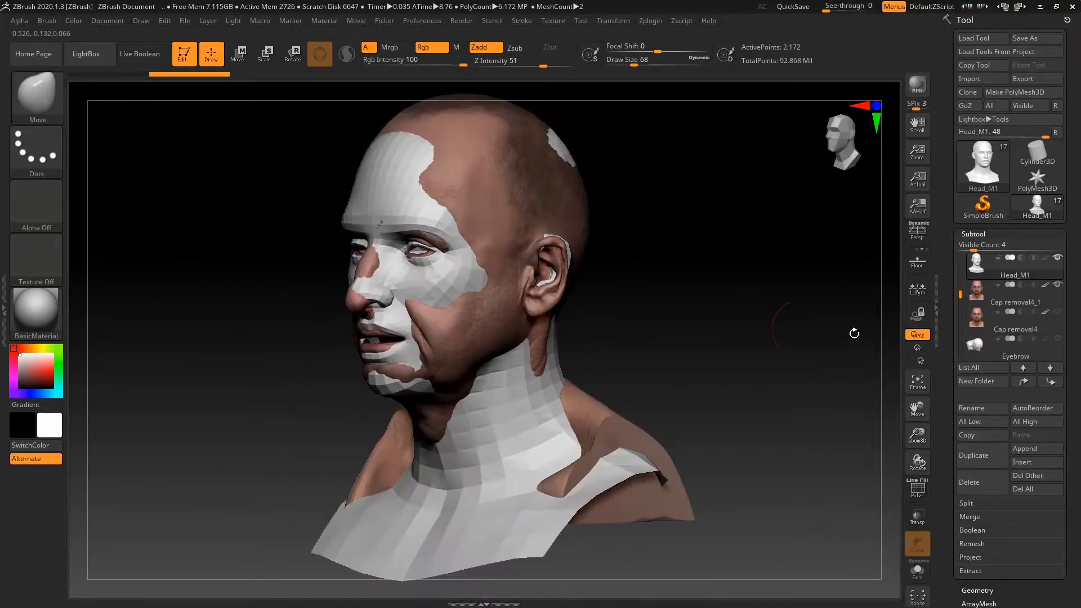
# Isolate Head_M1 with its polygroup wireframe to examine the topology, and restore the view of both heads.
pyautogui.click(919, 574)
pyautogui.keyDown('shift'); pyautogui.moveTo(711, 376); pyautogui.dragTo(920, 466); pyautogui.keyUp('shift')
pyautogui.click(919, 493)
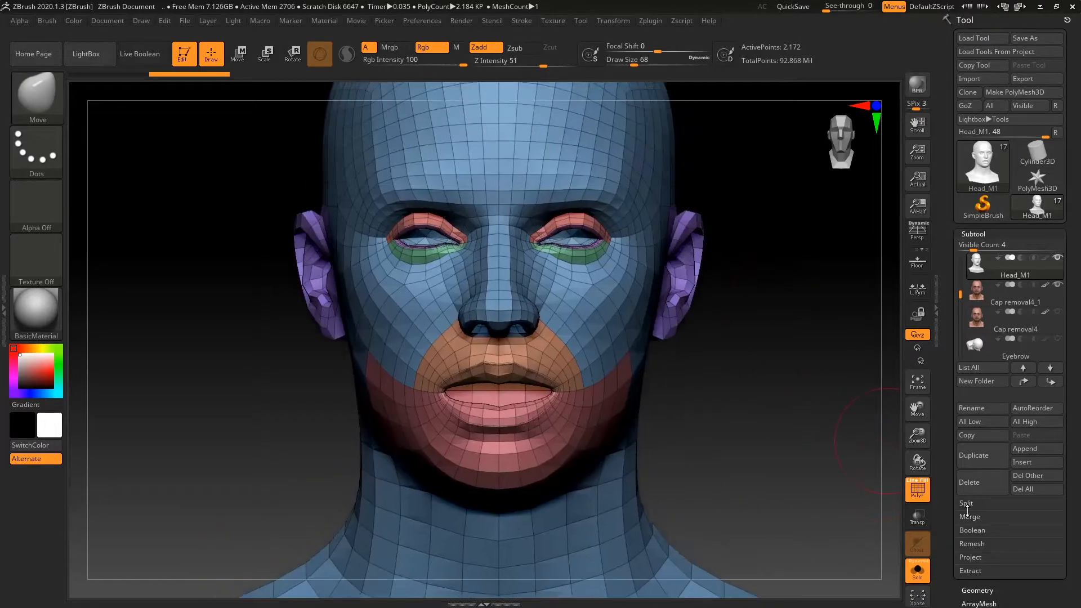
pyautogui.click(918, 494)
pyautogui.click(919, 574)
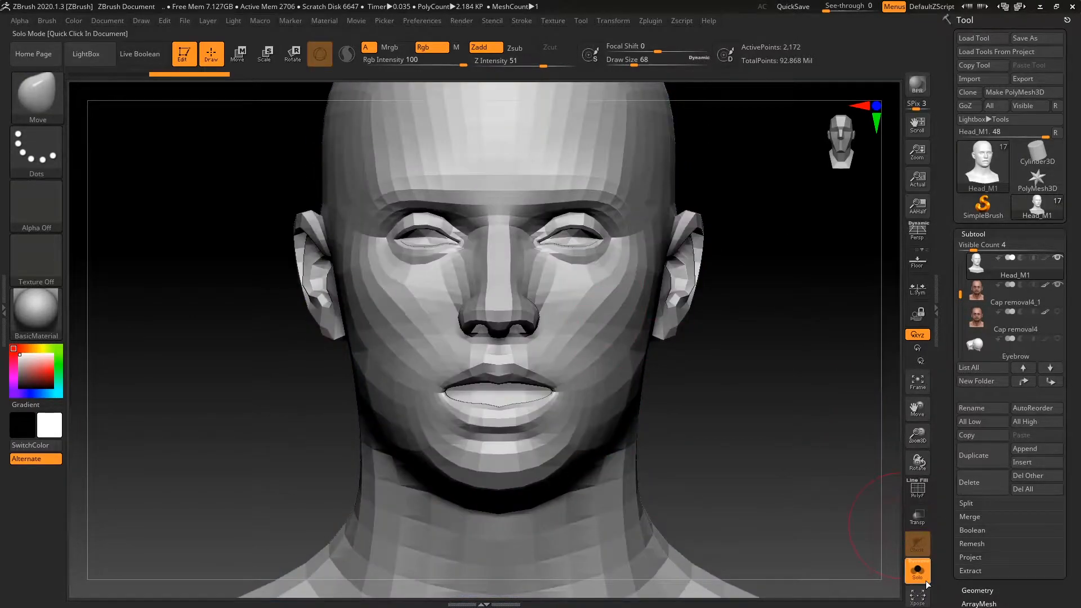
# Check the axis-flip options in the import preferences and review the orientation of both heads.
pyautogui.keyDown('alt'); pyautogui.moveTo(756, 352); pyautogui.dragTo(864, 376); pyautogui.keyUp('alt')
pyautogui.keyDown('alt'); pyautogui.moveTo(369, 372); pyautogui.dragTo(129, 279); pyautogui.keyUp('alt')
pyautogui.click(438, 23)
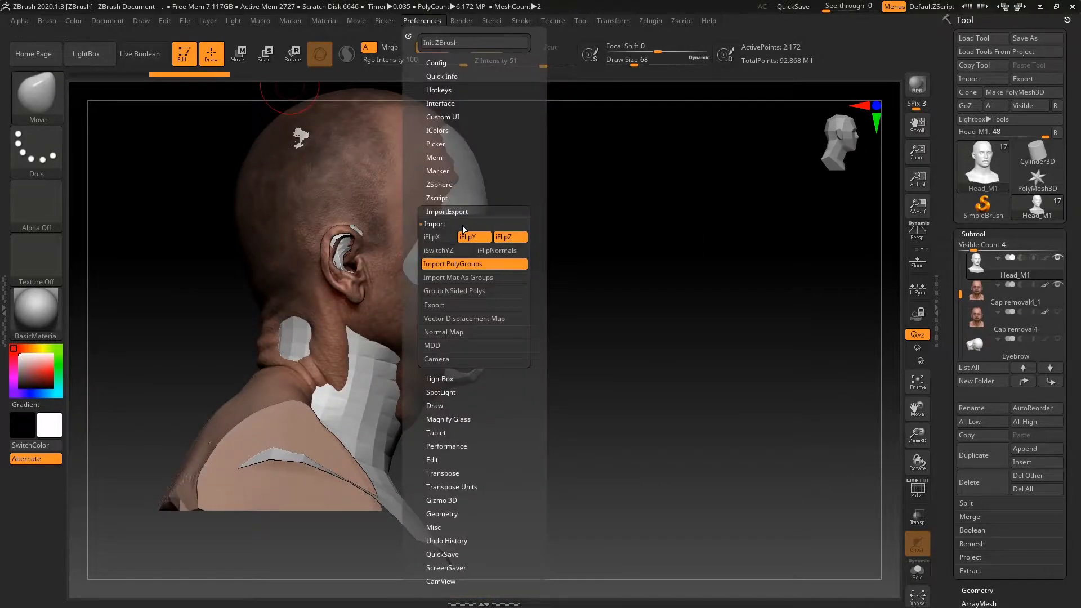
pyautogui.moveTo(673, 243); pyautogui.dragTo(854, 344)
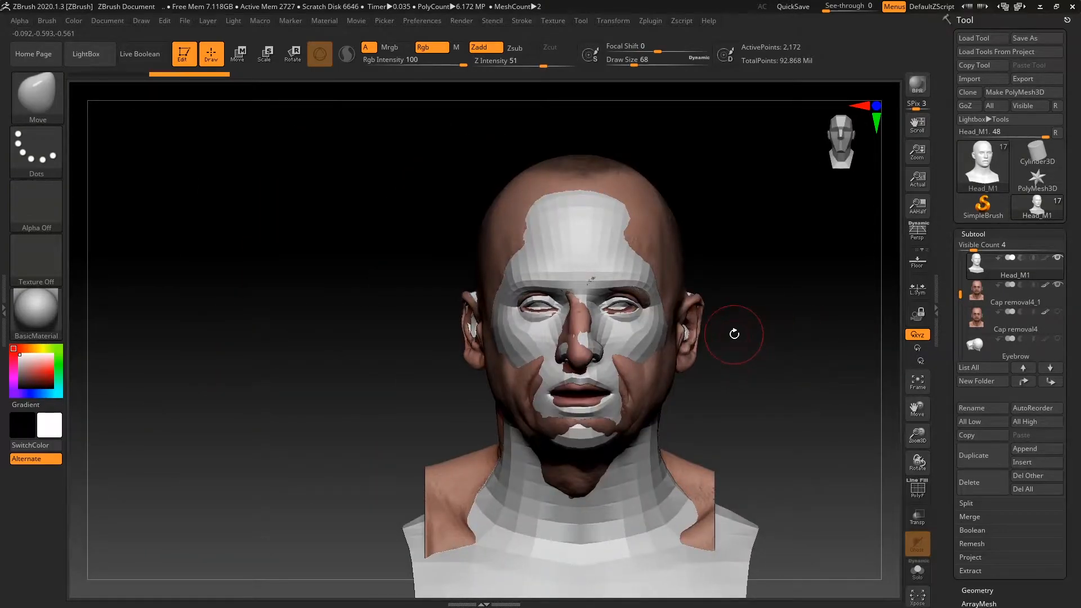
pyautogui.keyDown('alt'); pyautogui.moveTo(743, 338); pyautogui.dragTo(657, 302); pyautogui.keyUp('alt')
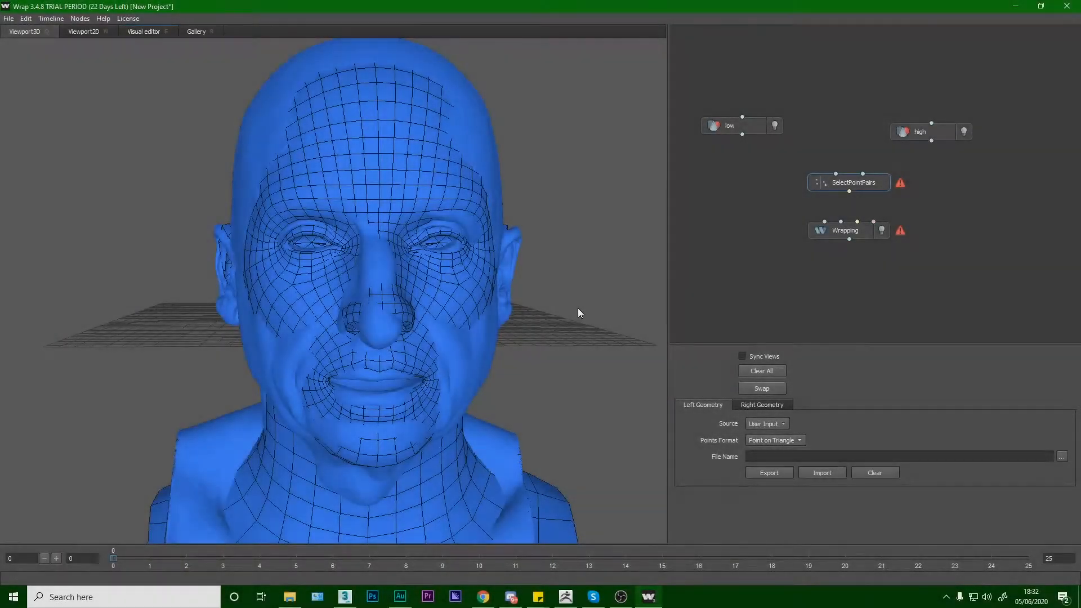
# In Wrap, review the OBJ source files and display settings of the low and high geometry nodes.
pyautogui.moveTo(577, 308); pyautogui.dragTo(495, 337)
pyautogui.click(739, 129)
pyautogui.moveTo(738, 131)
pyautogui.mouseDown()
pyautogui.moveTo(692, 157)
pyautogui.moveTo(755, 134)
pyautogui.mouseUp()
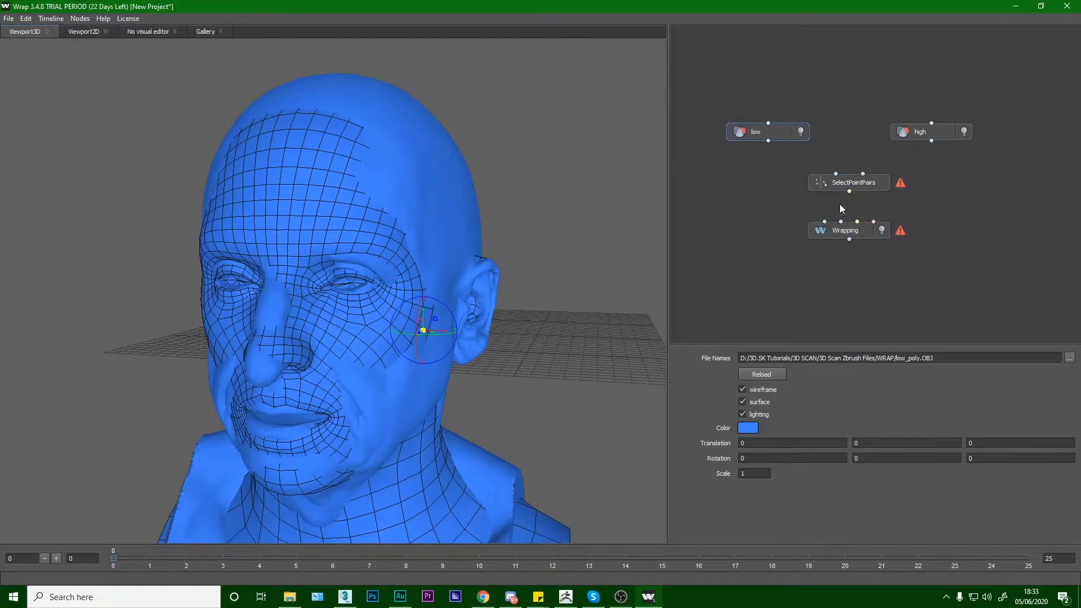
pyautogui.click(923, 133)
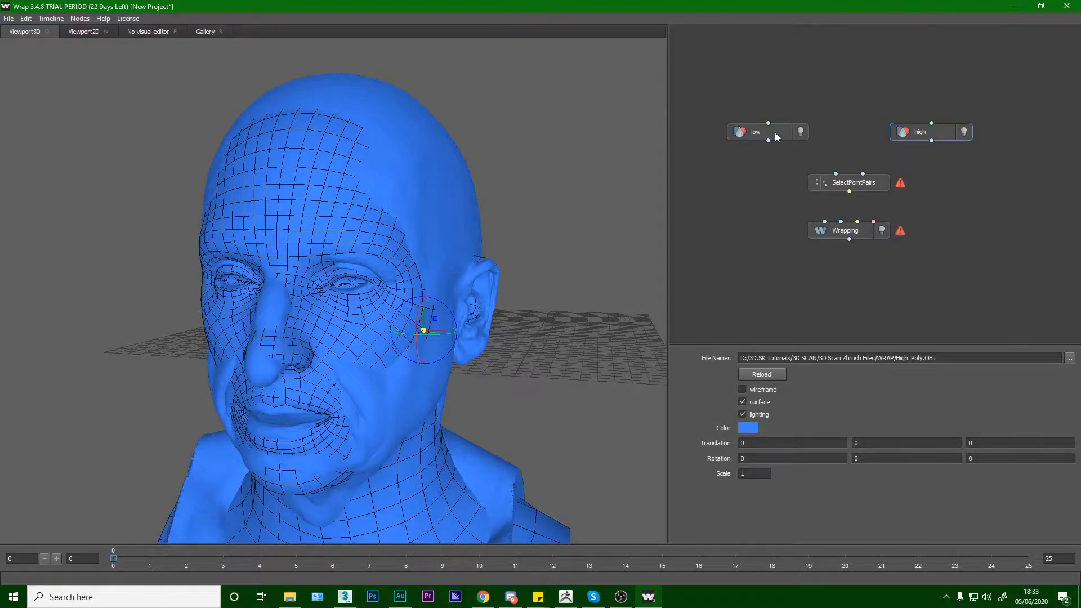
pyautogui.press('Tab')
pyautogui.moveTo(833, 121)
pyautogui.click(900, 128)
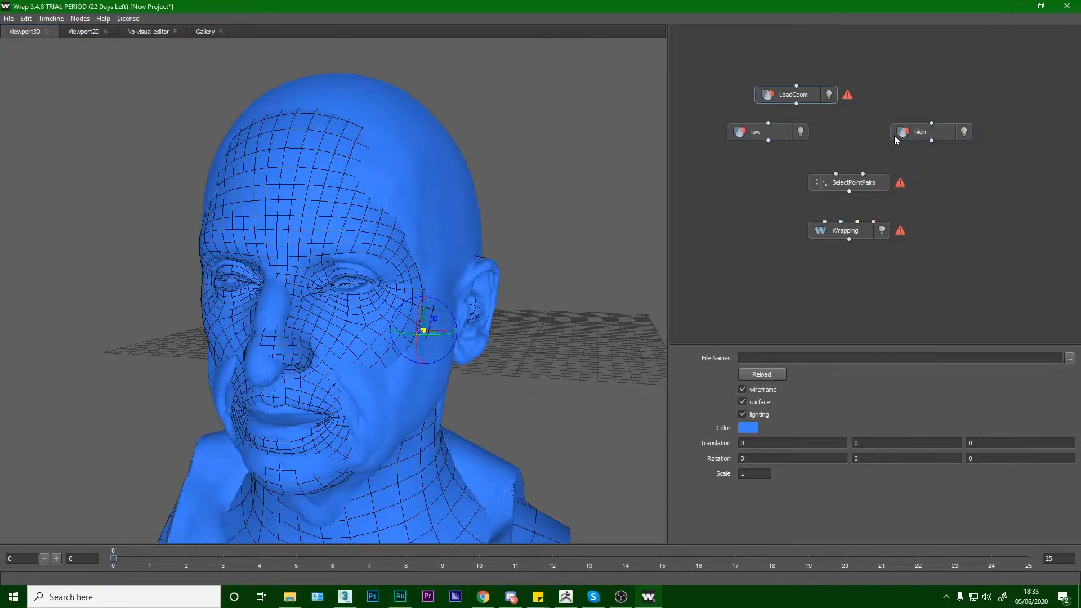
pyautogui.moveTo(804, 97); pyautogui.dragTo(905, 96)
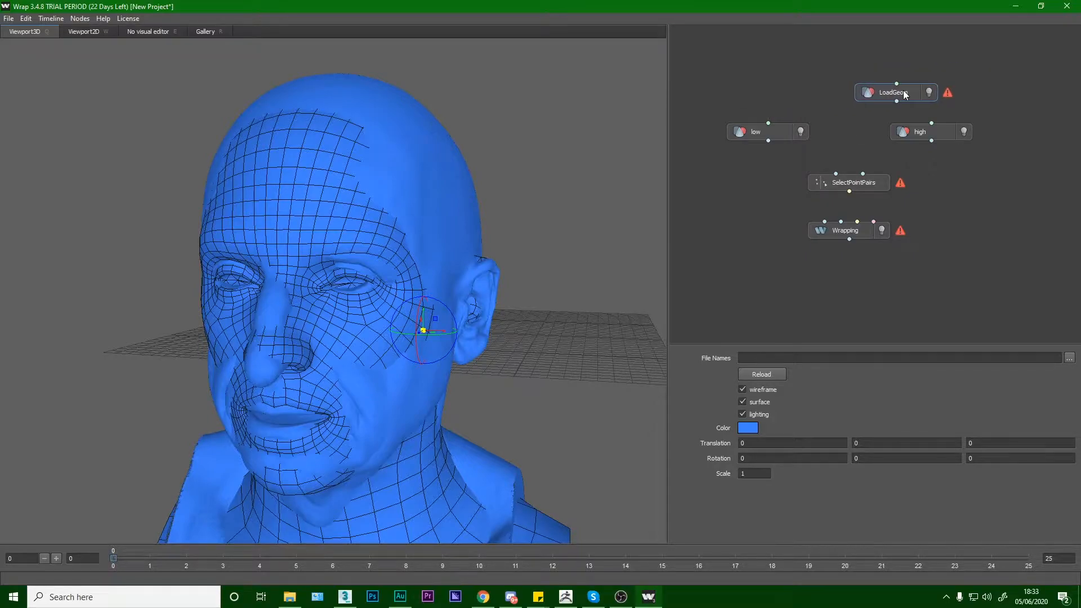
pyautogui.click(1070, 358)
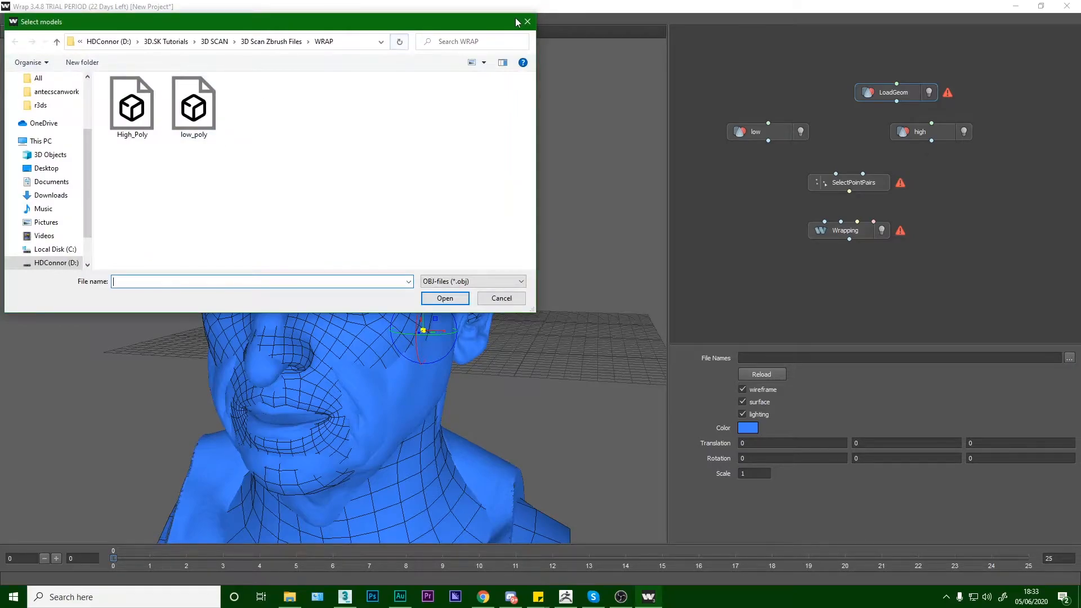
pyautogui.rightClick(890, 91)
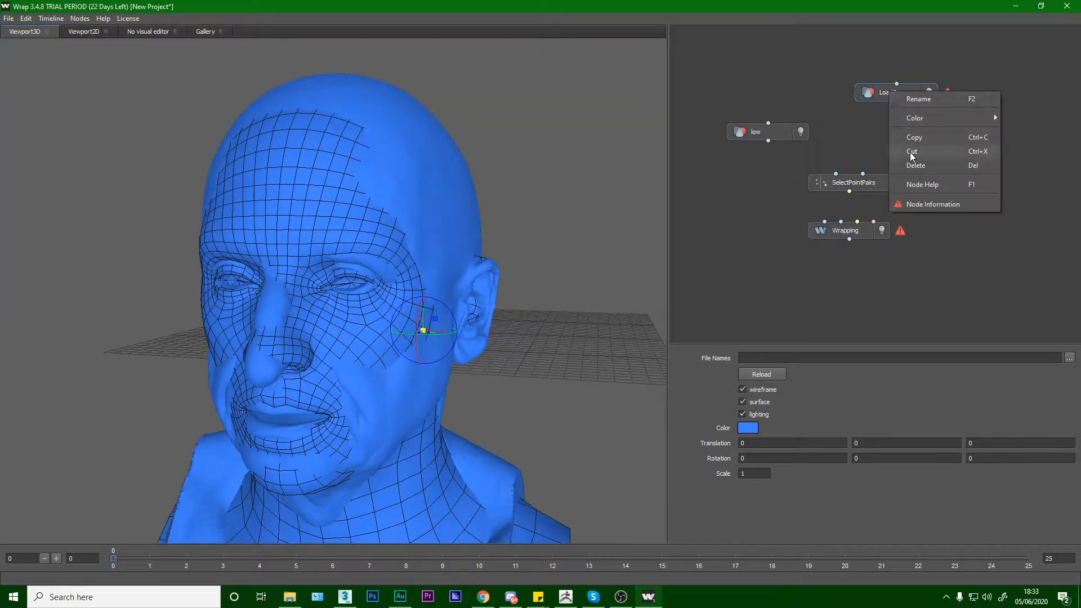
pyautogui.click(916, 167)
# Move the low node higher in the graph and check the wireframe options of the low and high nodes.
pyautogui.click(763, 133)
pyautogui.moveTo(759, 134); pyautogui.dragTo(778, 114)
pyautogui.click(921, 139)
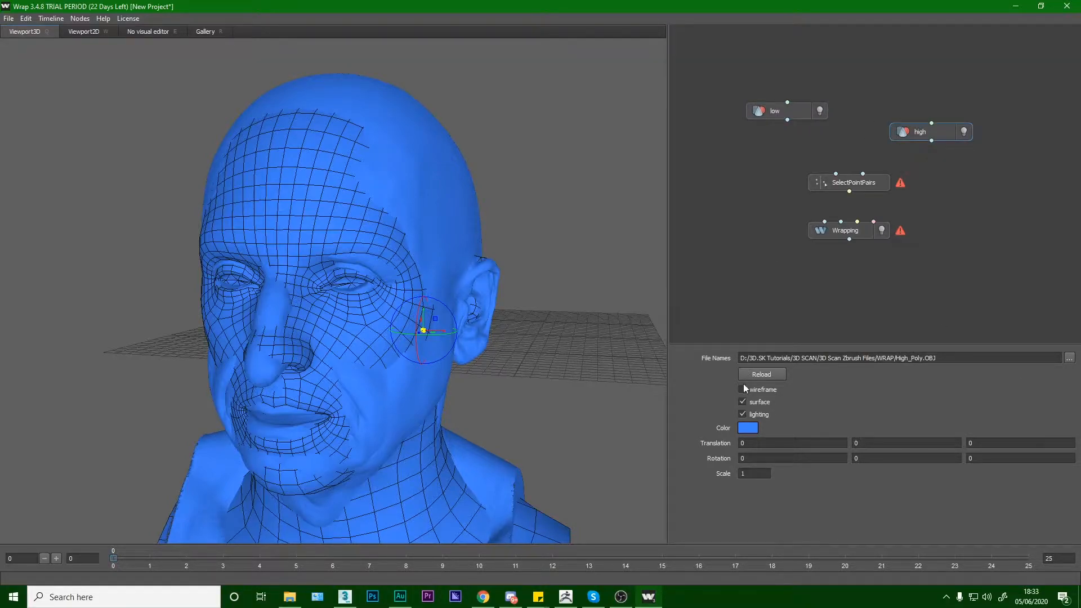
pyautogui.click(767, 113)
pyautogui.click(744, 391)
# Review the SelectPointPairs node and look through the Alignment, Geometry and Selection categories of available nodes.
pyautogui.click(859, 189)
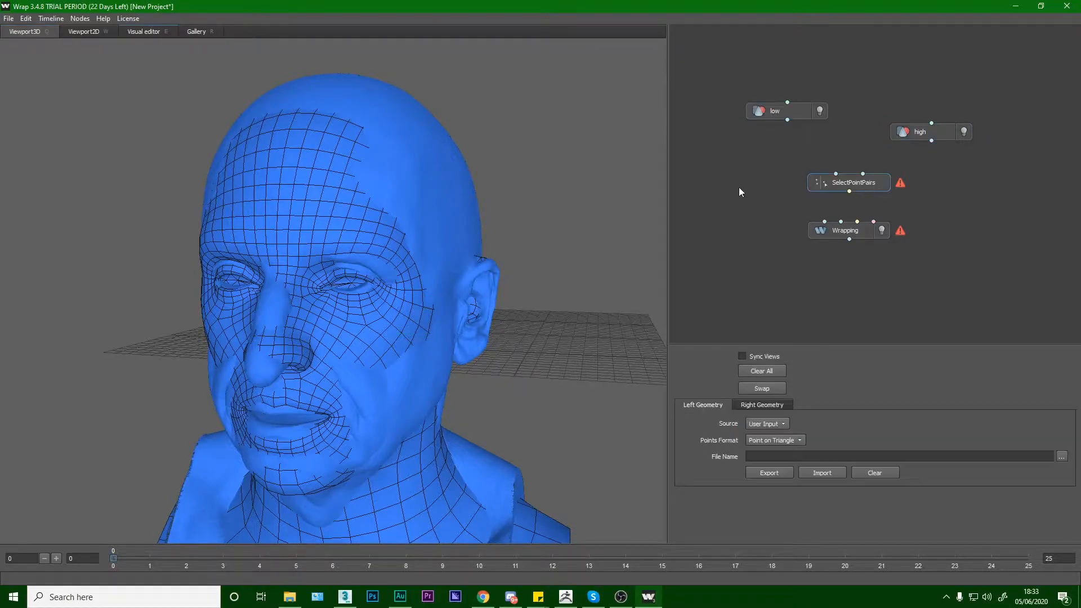
pyautogui.rightClick(739, 187)
pyautogui.moveTo(787, 244)
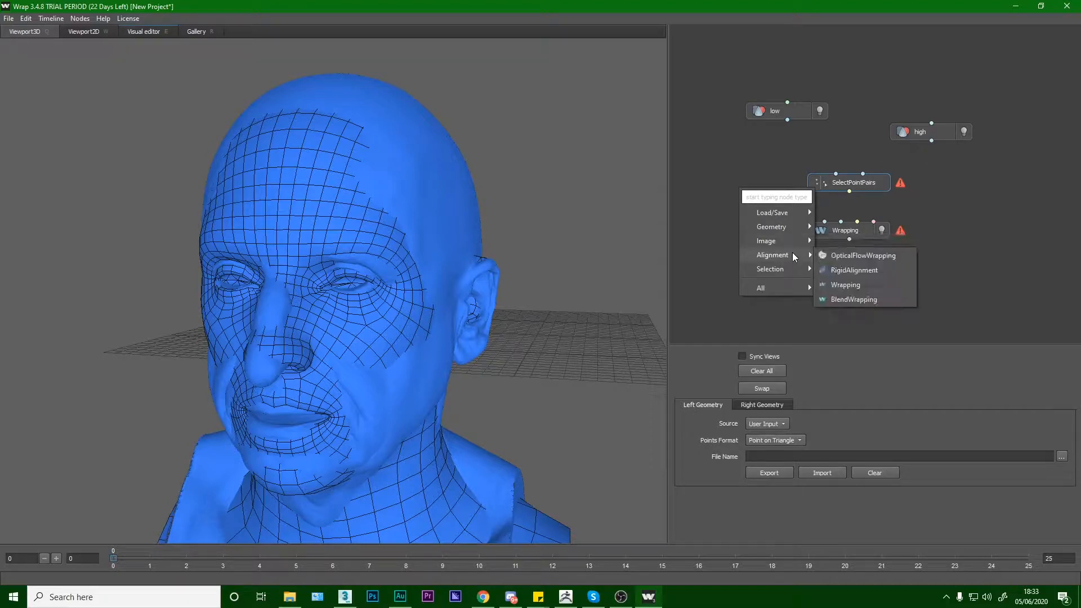
pyautogui.moveTo(786, 223)
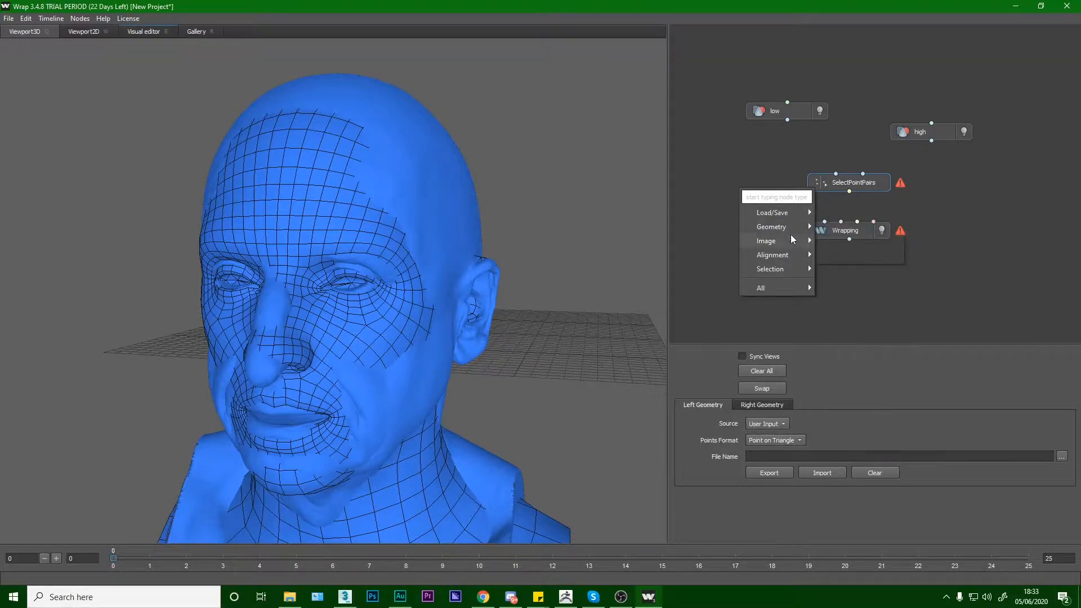
pyautogui.moveTo(796, 270)
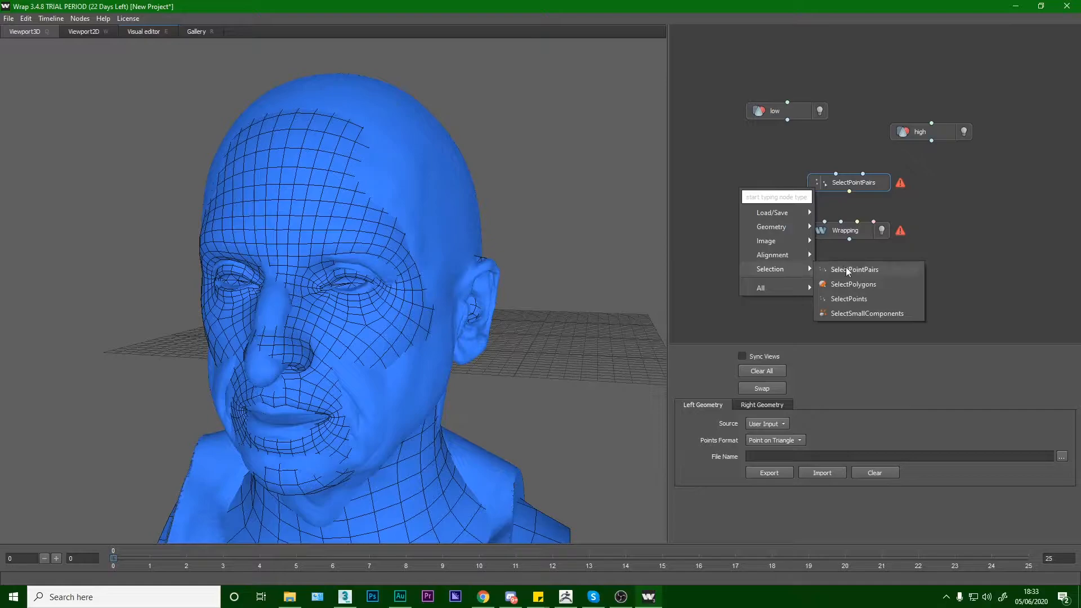
pyautogui.click(916, 171)
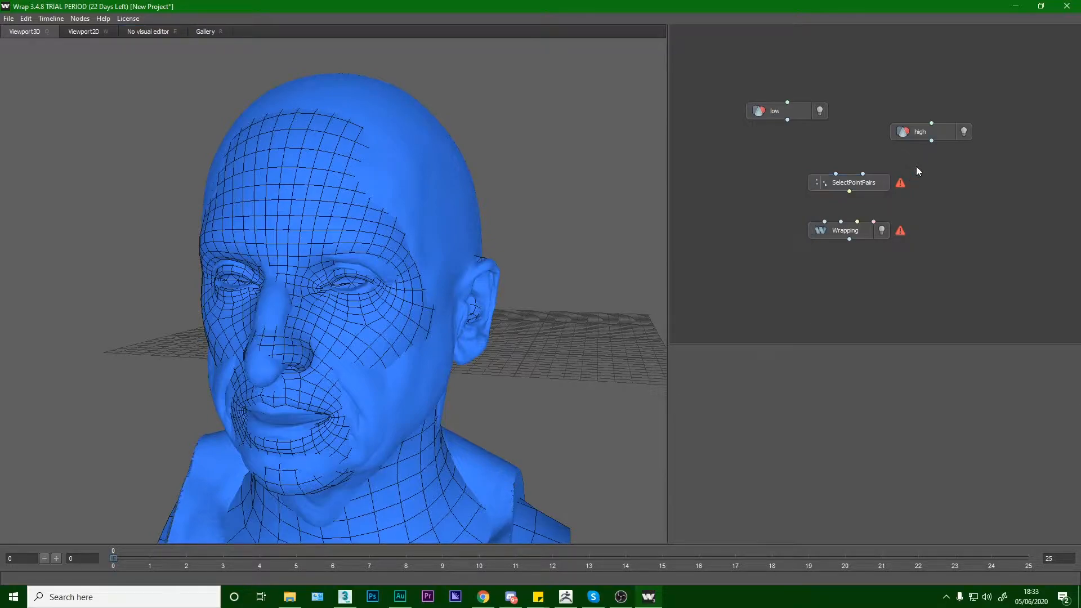
# Connect the low and high geometry nodes to the inputs of both SelectPointPairs and Wrapping.
pyautogui.moveTo(787, 120); pyautogui.dragTo(836, 176)
pyautogui.moveTo(932, 141); pyautogui.dragTo(872, 178)
pyautogui.moveTo(801, 199); pyautogui.dragTo(824, 221)
pyautogui.moveTo(932, 140); pyautogui.dragTo(841, 223)
# Examine the Wrapping node's parameters and find the Wrapping type among the Alignment nodes.
pyautogui.click(828, 232)
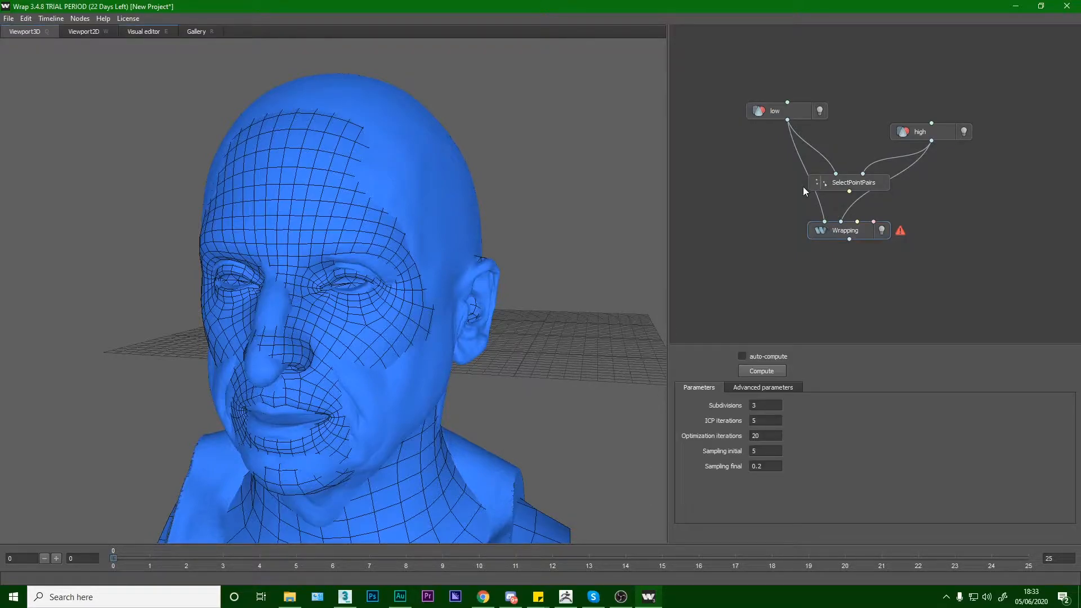
pyautogui.rightClick(707, 231)
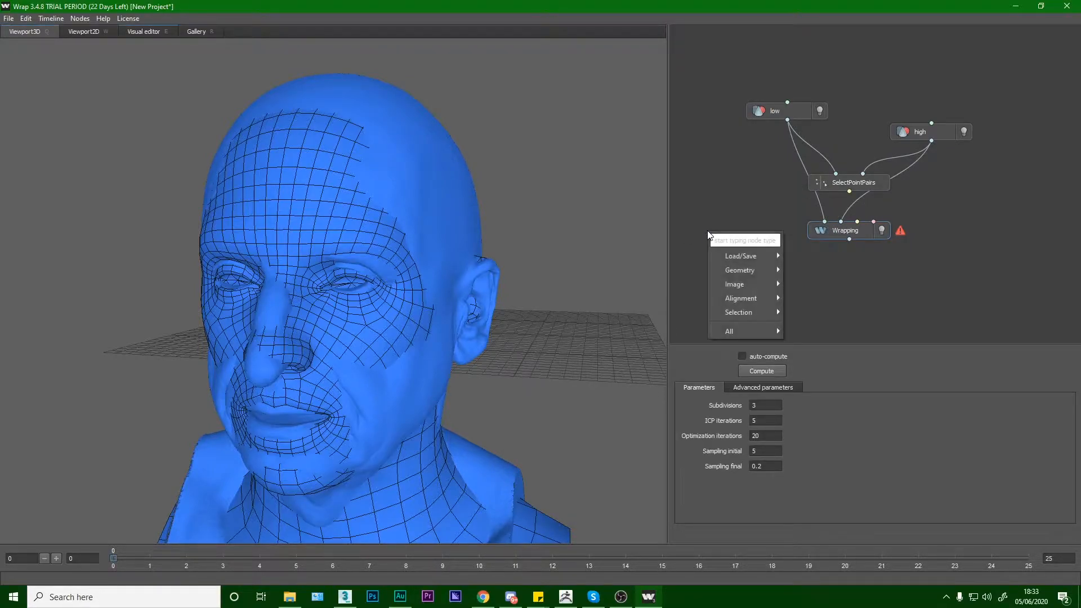
pyautogui.moveTo(755, 298)
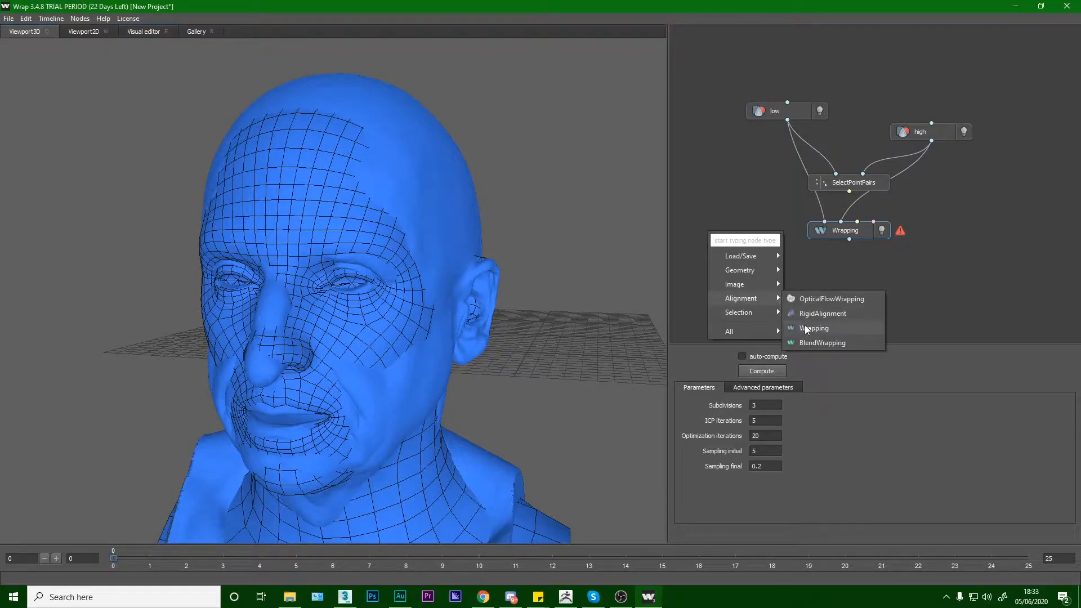
pyautogui.click(912, 278)
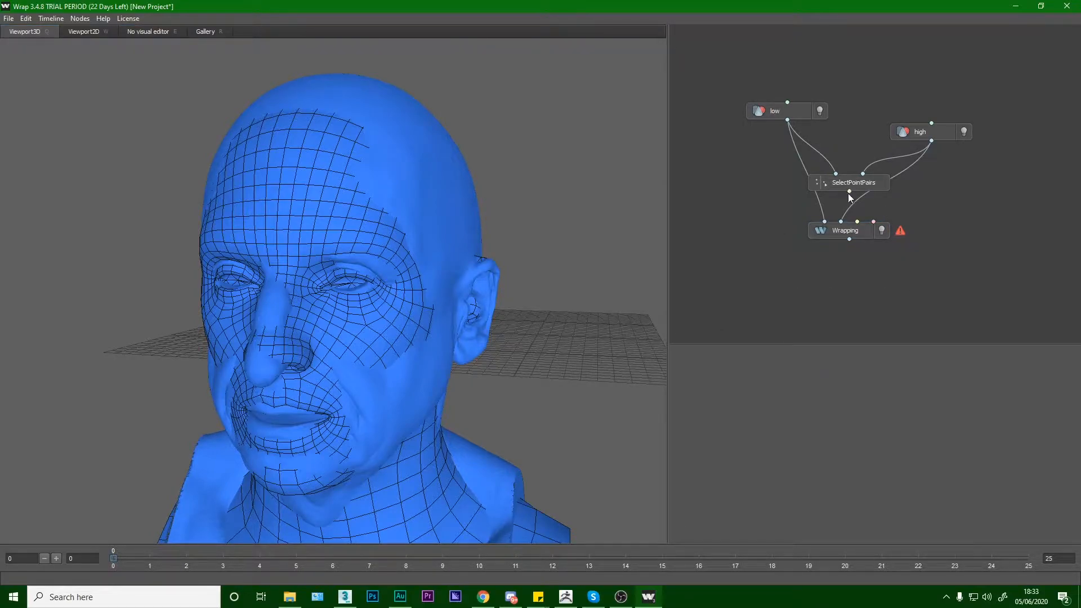
# Connect the SelectPointPairs output to the third input of the Wrapping node.
pyautogui.moveTo(850, 194); pyautogui.dragTo(857, 223)
pyautogui.moveTo(901, 232)
pyautogui.keyDown('alt'); pyautogui.moveTo(543, 269); pyautogui.dragTo(565, 262); pyautogui.keyUp('alt')
pyautogui.keyDown('alt'); pyautogui.moveTo(578, 212); pyautogui.dragTo(624, 201); pyautogui.keyUp('alt')
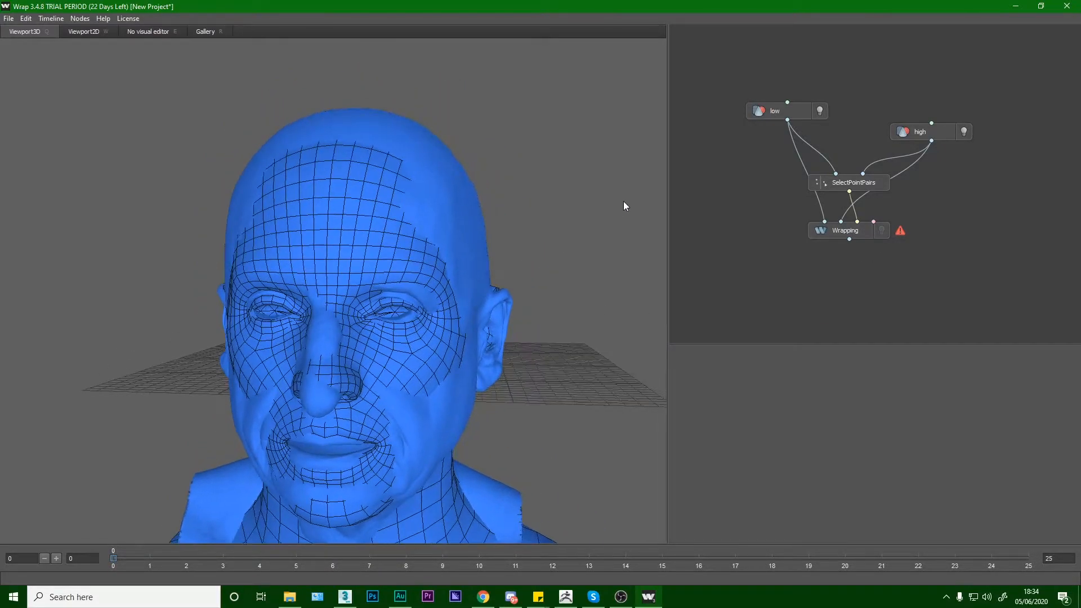
# Show the SelectPointPairs node's two heads in the visual editor and enable Sync Views.
pyautogui.click(137, 32)
pyautogui.click(84, 32)
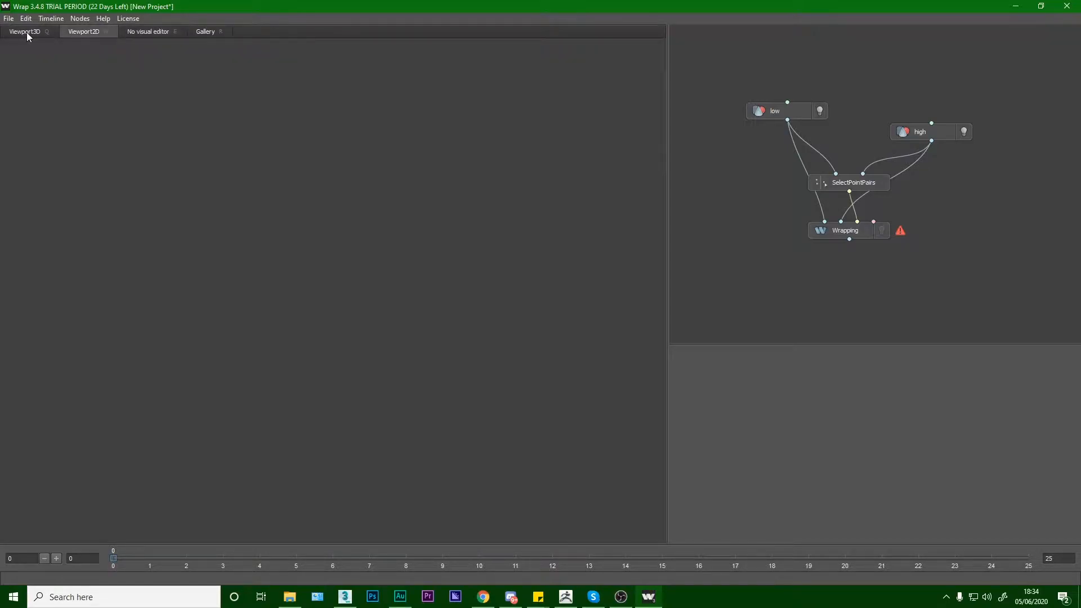
pyautogui.click(26, 32)
pyautogui.click(859, 191)
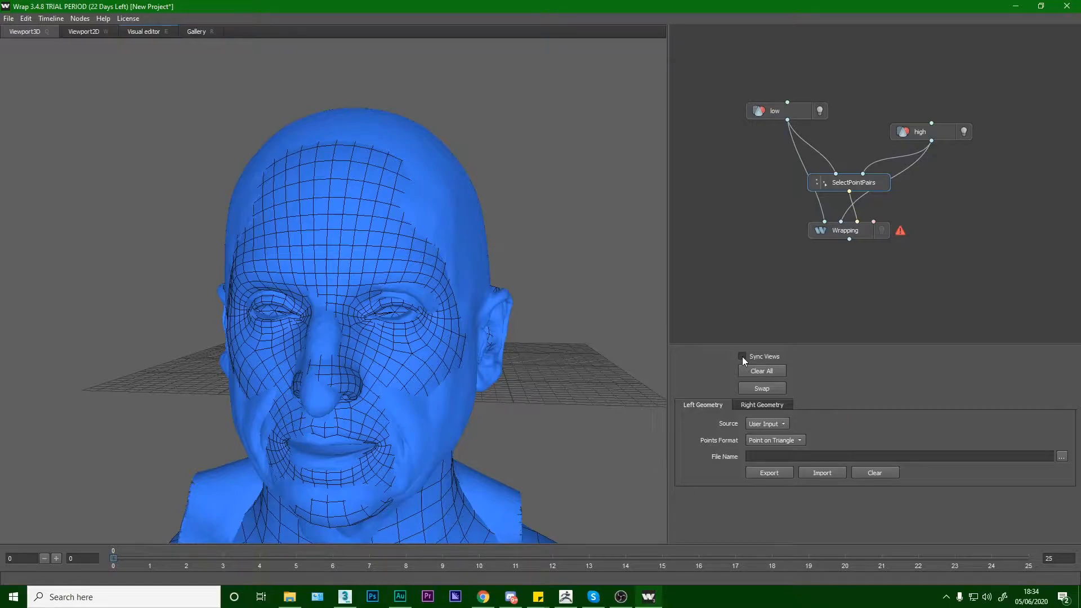
pyautogui.click(144, 31)
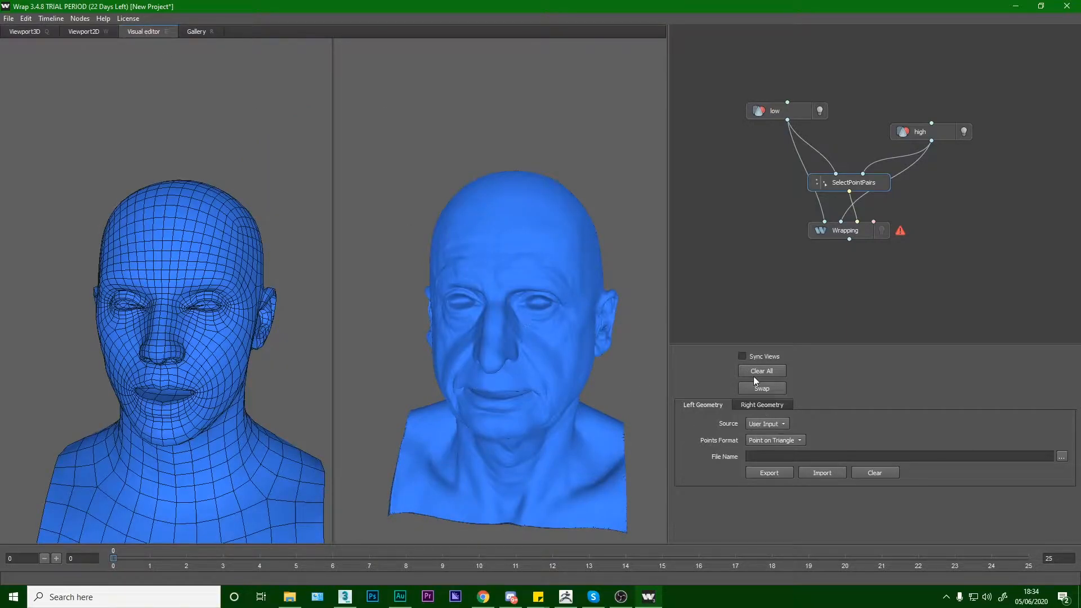
pyautogui.moveTo(363, 231); pyautogui.dragTo(214, 223)
# Compare the facial features of the low and high heads in the side-by-side synchronized views.
pyautogui.scroll(4, 224, 302)
pyautogui.scroll(5, 224, 302)
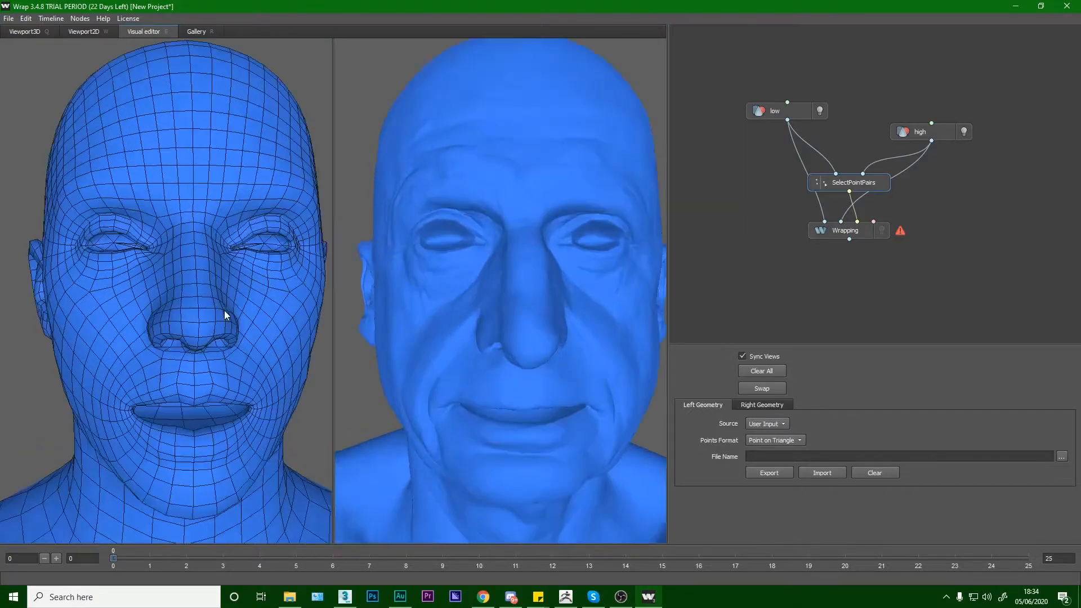
pyautogui.scroll(-6, 175, 272)
pyautogui.scroll(6, 197, 282)
pyautogui.scroll(-7, 197, 279)
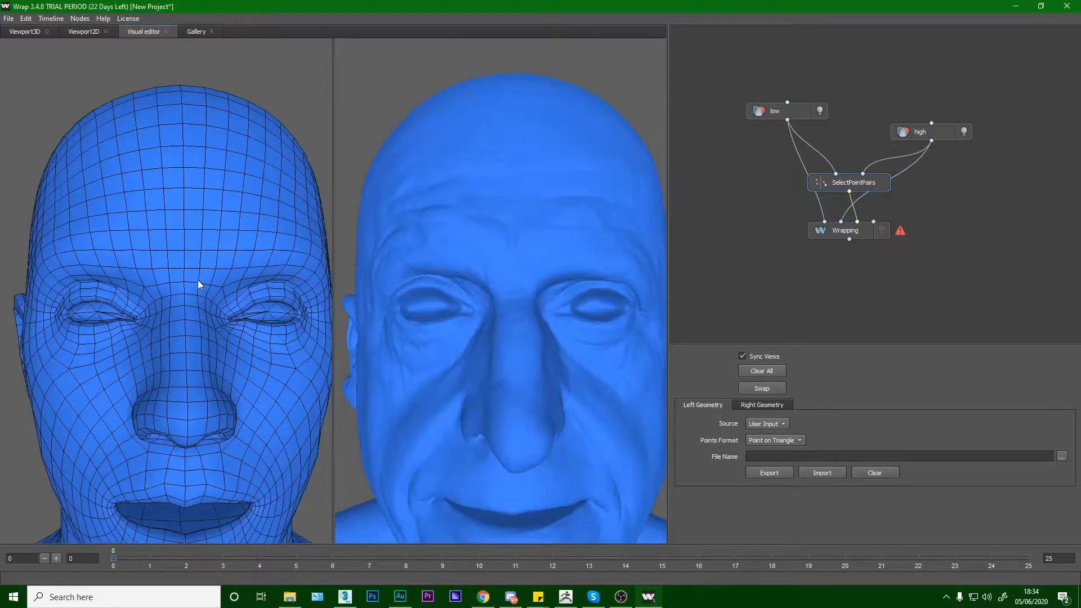
pyautogui.click(207, 278)
pyautogui.scroll(10, 195, 319)
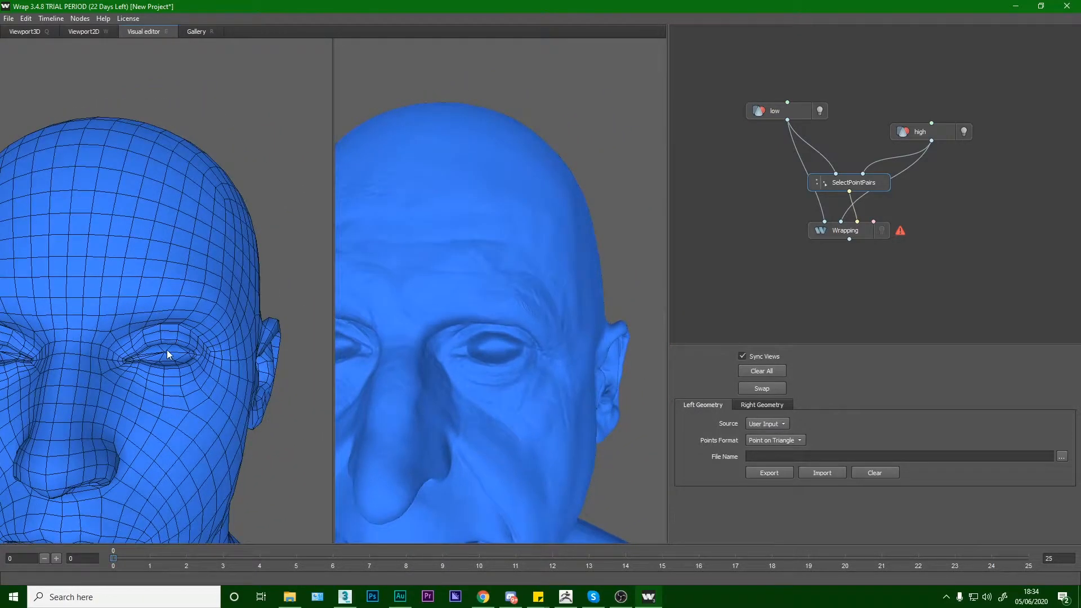
# Place three matching point pairs on both heads around the inner corner of the left eye.
pyautogui.keyDown('alt'); pyautogui.moveTo(167, 383); pyautogui.dragTo(220, 254); pyautogui.keyUp('alt')
pyautogui.scroll(3, 205, 283)
pyautogui.keyDown('alt'); pyautogui.moveTo(220, 254); pyautogui.dragTo(212, 265, button='middle'); pyautogui.keyUp('alt')
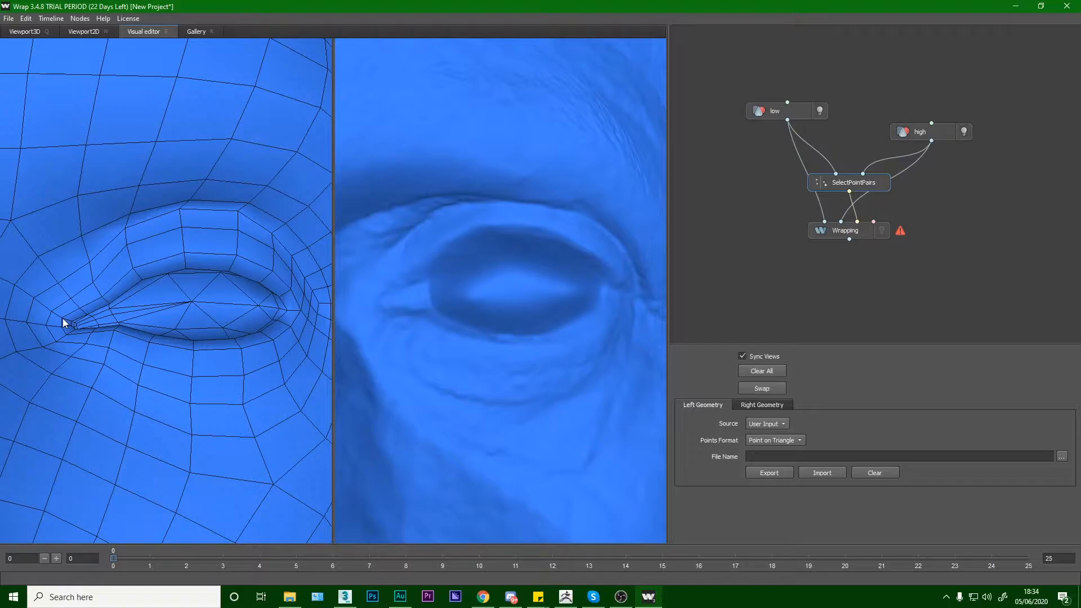
pyautogui.moveTo(117, 299)
pyautogui.keyDown('alt'); pyautogui.mouseDown()
pyautogui.moveTo(143, 265)
pyautogui.moveTo(144, 280)
pyautogui.moveTo(118, 278)
pyautogui.mouseUp(); pyautogui.keyUp('alt')
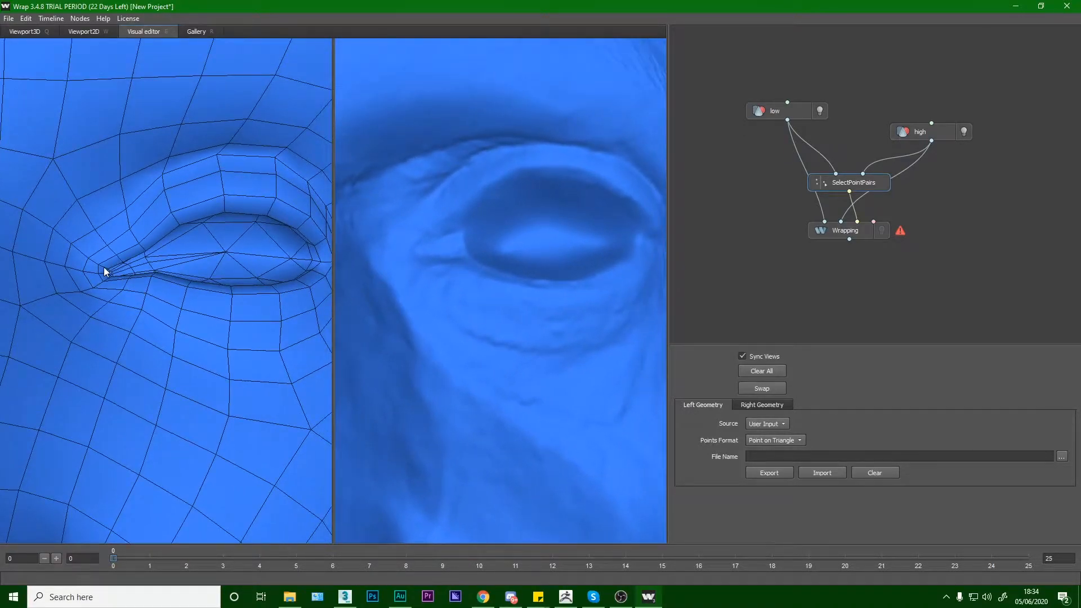
pyautogui.click(100, 263)
# Place four matching point pairs along the left upper eyelid, from near the inner corner past its middle.
pyautogui.click(172, 213)
pyautogui.click(508, 169)
pyautogui.click(139, 243)
pyautogui.click(225, 195)
pyautogui.keyDown('alt'); pyautogui.moveTo(273, 242); pyautogui.dragTo(267, 245); pyautogui.keyUp('alt')
pyautogui.moveTo(150, 243)
pyautogui.keyDown('alt'); pyautogui.mouseDown()
pyautogui.moveTo(165, 241)
pyautogui.moveTo(158, 233)
pyautogui.mouseUp(); pyautogui.keyUp('alt')
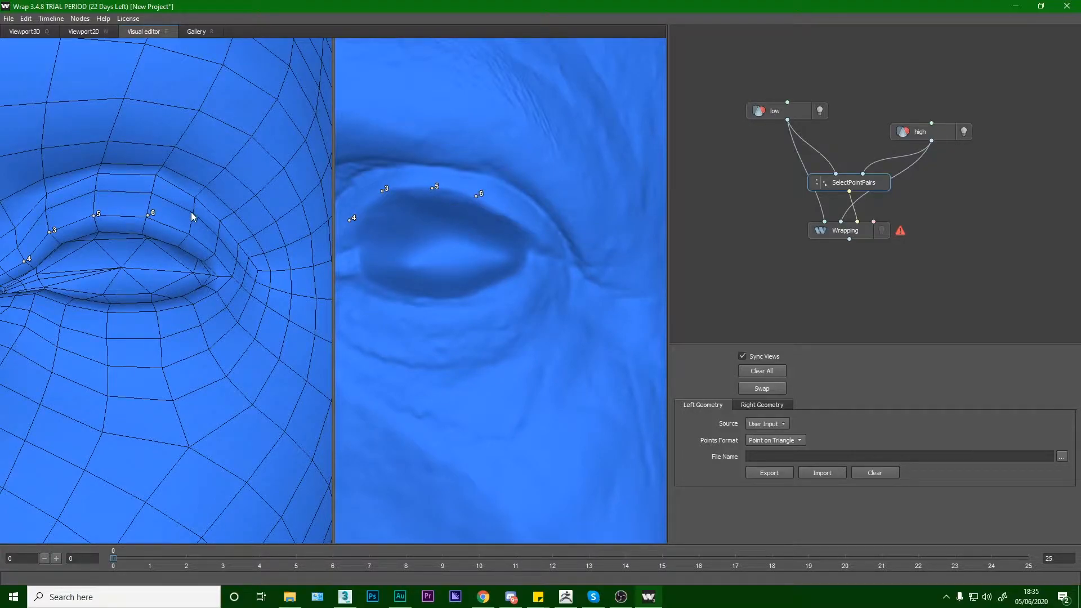
# Place six matching point pairs around the outer corner of the left eye, from the upper to the lower eyelid.
pyautogui.click(192, 232)
pyautogui.click(216, 252)
pyautogui.click(507, 300)
pyautogui.click(474, 305)
pyautogui.keyDown('alt'); pyautogui.moveTo(430, 314); pyautogui.dragTo(431, 320); pyautogui.keyUp('alt')
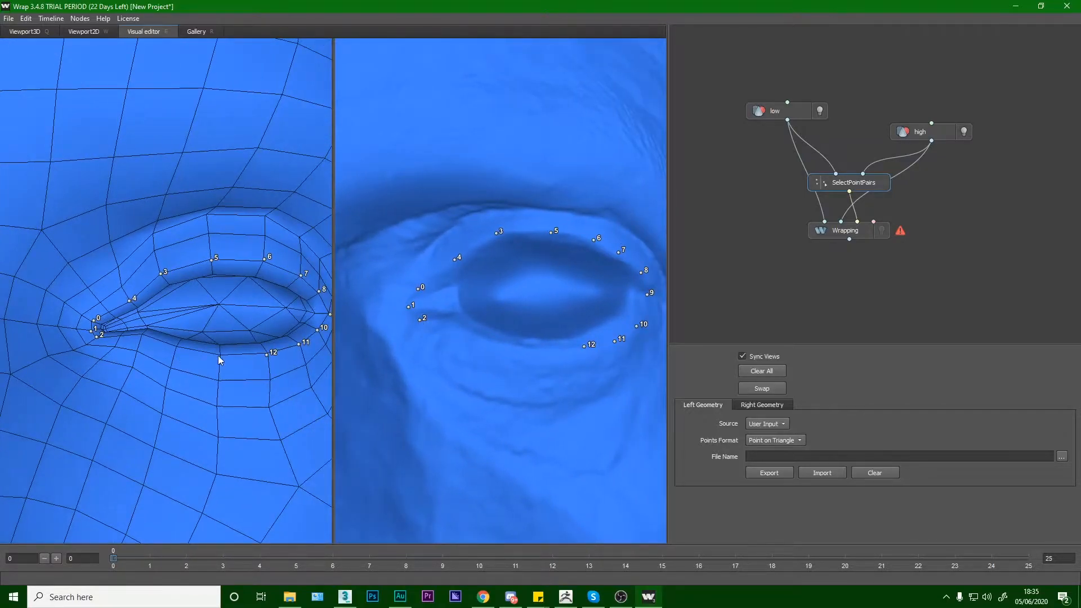
# Complete the left lower eyelid with three more point pairs towards the inner eye corner.
pyautogui.click(535, 351)
pyautogui.click(491, 346)
pyautogui.click(456, 330)
# Place three point pairs on the left eyeball surface: at the centre, near the inner corner, and below the centre.
pyautogui.click(533, 290)
pyautogui.click(141, 319)
pyautogui.click(460, 301)
pyautogui.click(206, 330)
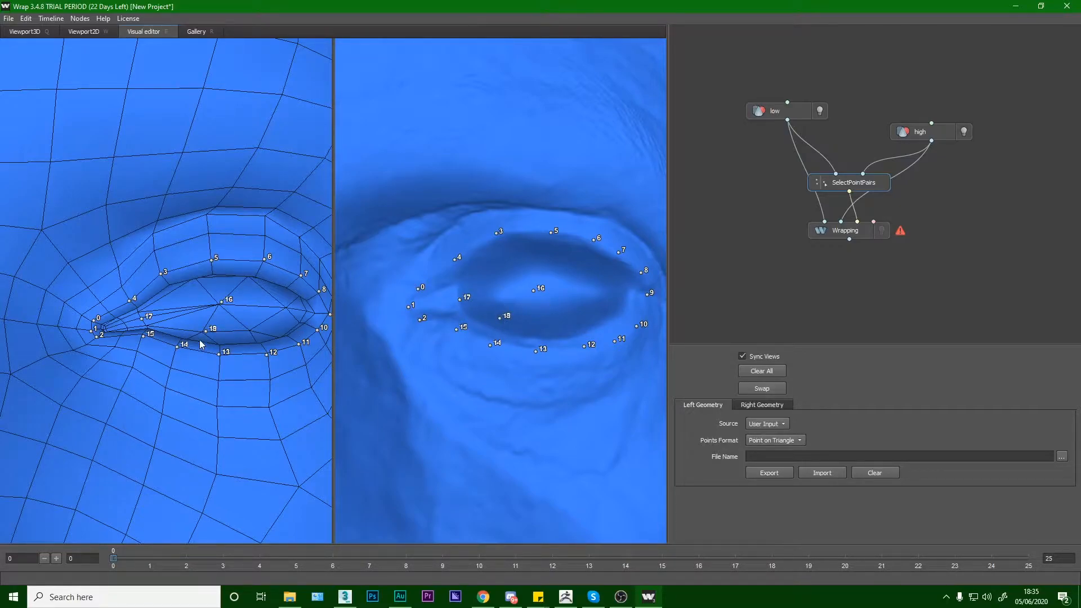
# Add three point pairs along the lower and outer edge of the left eyeball surface.
pyautogui.keyDown('alt'); pyautogui.moveTo(505, 365); pyautogui.dragTo(503, 373); pyautogui.keyUp('alt')
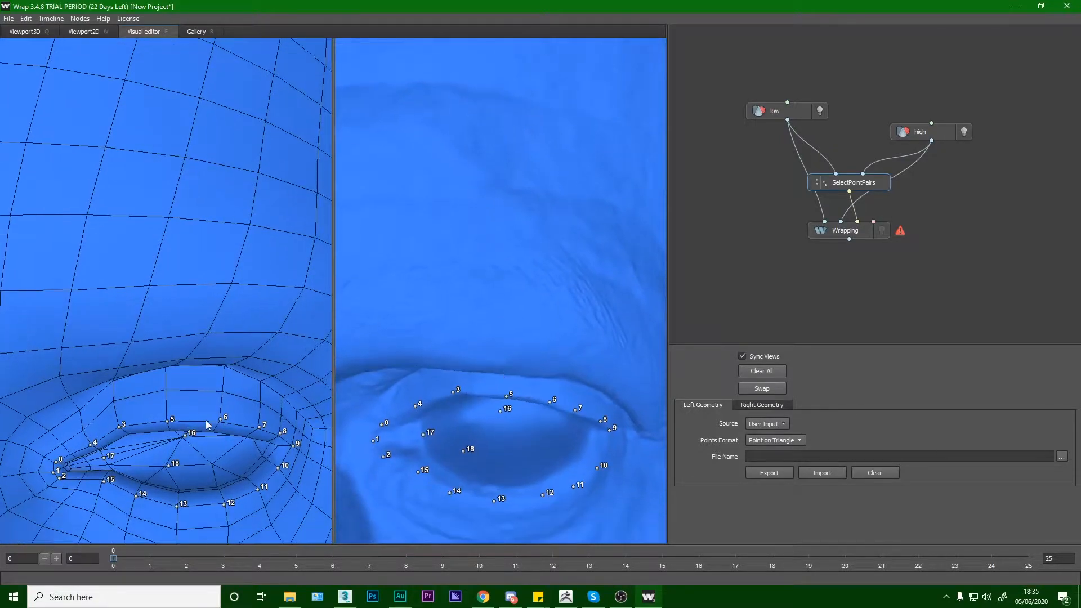
pyautogui.click(180, 493)
pyautogui.keyDown('alt'); pyautogui.moveTo(225, 440); pyautogui.dragTo(171, 358); pyautogui.keyUp('alt')
pyautogui.click(198, 397)
pyautogui.click(517, 384)
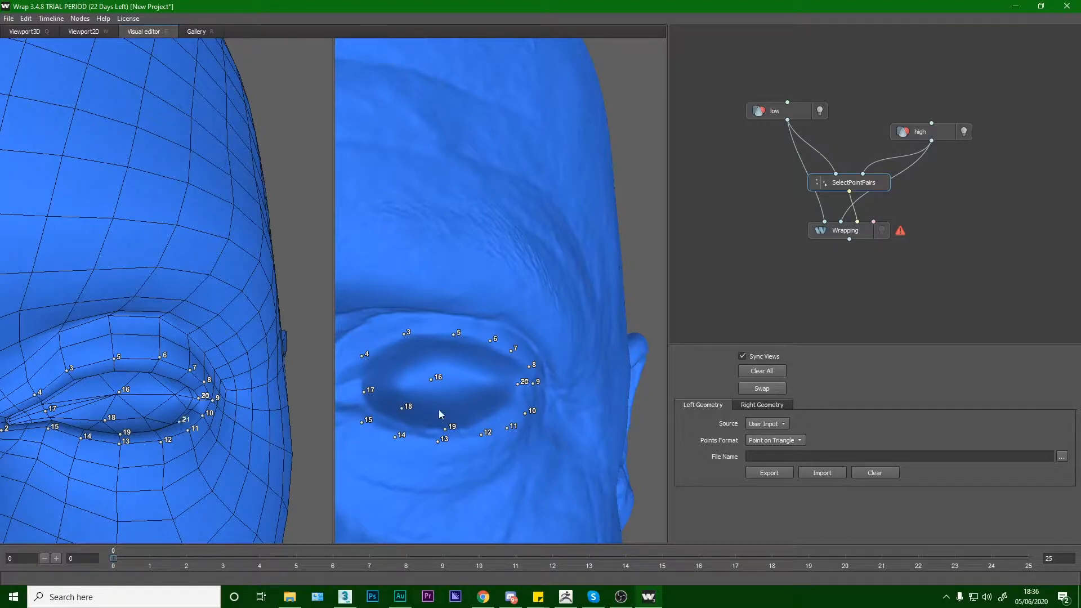
pyautogui.click(509, 405)
# Place a matching point pair on each side of the nose bridge, beside the inner eye corners.
pyautogui.scroll(-5, 192, 401)
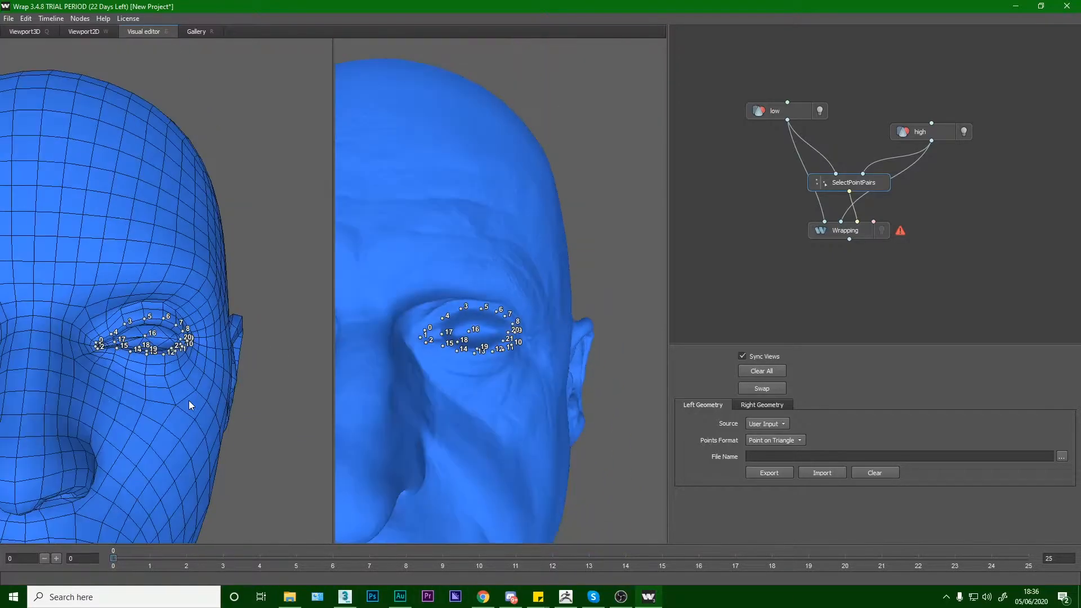
pyautogui.keyDown('alt'); pyautogui.moveTo(168, 391); pyautogui.dragTo(67, 318); pyautogui.keyUp('alt')
pyautogui.scroll(3, 66, 319)
pyautogui.keyDown('alt'); pyautogui.moveTo(66, 319); pyautogui.dragTo(83, 329, button='middle'); pyautogui.keyUp('alt')
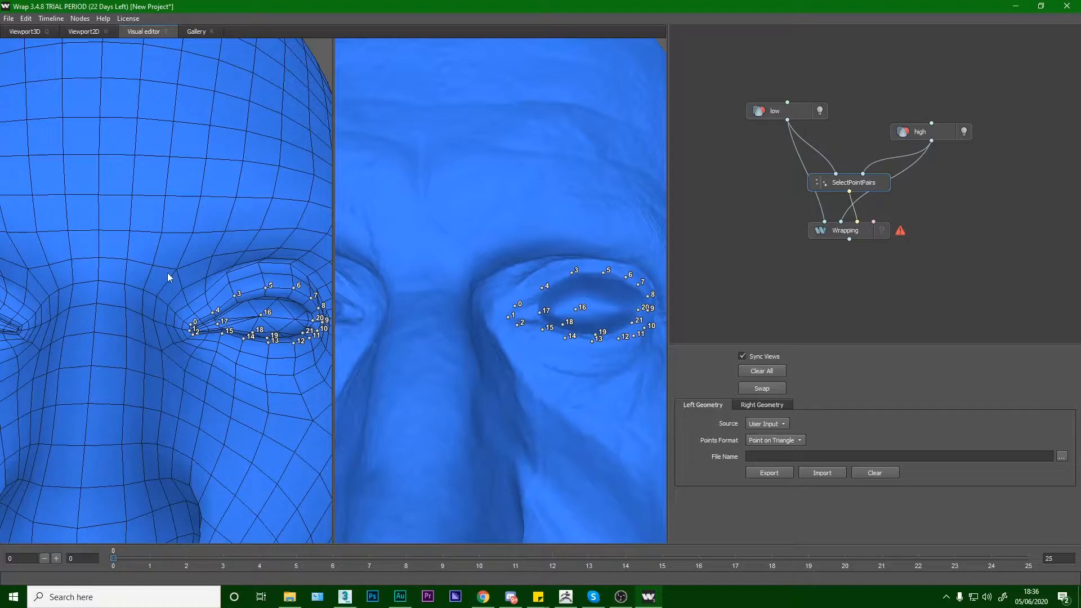
pyautogui.click(477, 294)
pyautogui.keyDown('alt'); pyautogui.moveTo(191, 311); pyautogui.dragTo(215, 316, button='middle'); pyautogui.keyUp('alt')
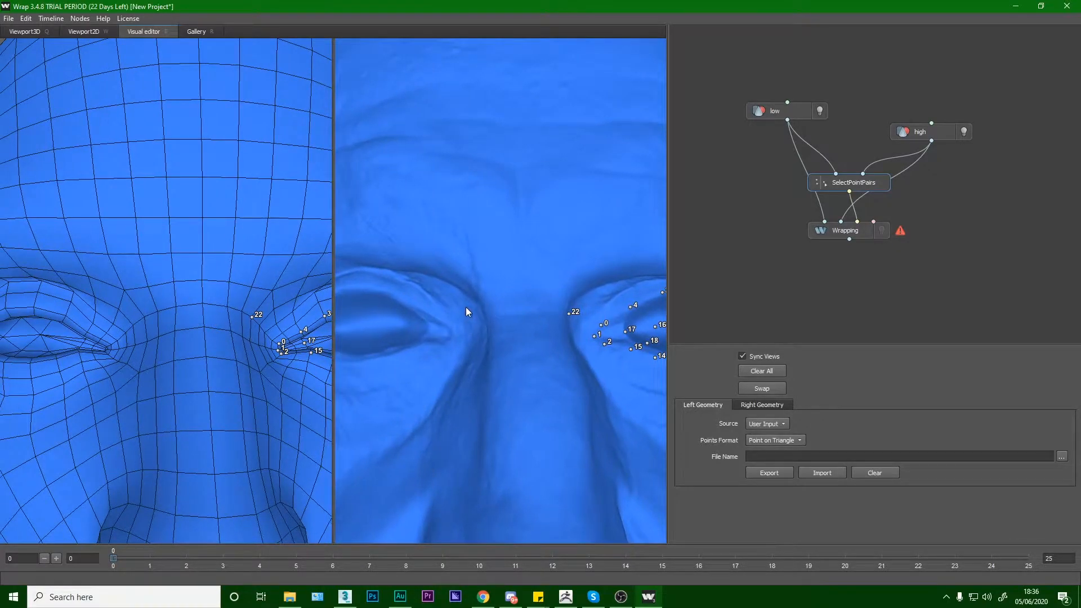
pyautogui.click(145, 322)
# Place three matching point pairs down the midline of the nose around its tip.
pyautogui.scroll(-3, 447, 332)
pyautogui.keyDown('alt'); pyautogui.moveTo(473, 333); pyautogui.dragTo(500, 332, button='middle'); pyautogui.keyUp('alt')
pyautogui.keyDown('alt'); pyautogui.moveTo(499, 331); pyautogui.dragTo(468, 326); pyautogui.keyUp('alt')
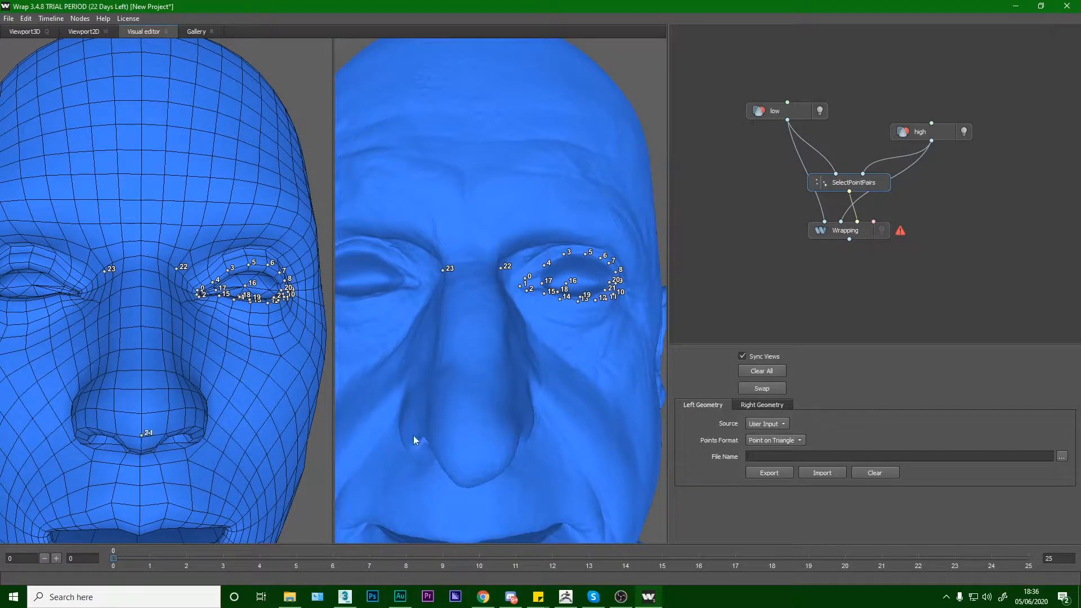
pyautogui.click(478, 456)
pyautogui.click(142, 383)
pyautogui.keyDown('alt'); pyautogui.moveTo(465, 395); pyautogui.dragTo(530, 313); pyautogui.keyUp('alt')
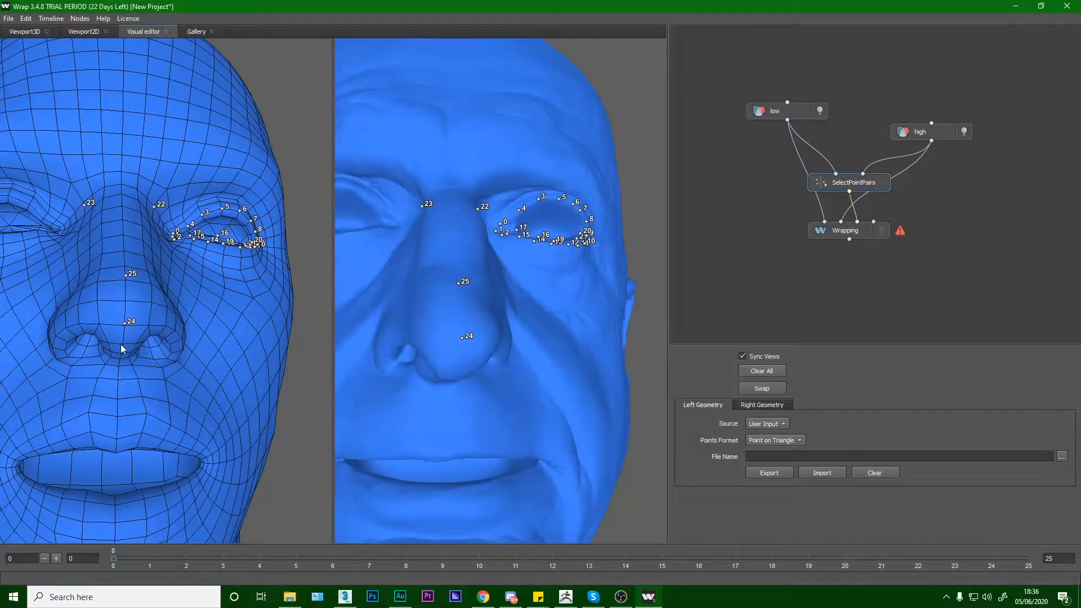
pyautogui.keyDown('alt'); pyautogui.moveTo(457, 367); pyautogui.dragTo(412, 256); pyautogui.keyUp('alt')
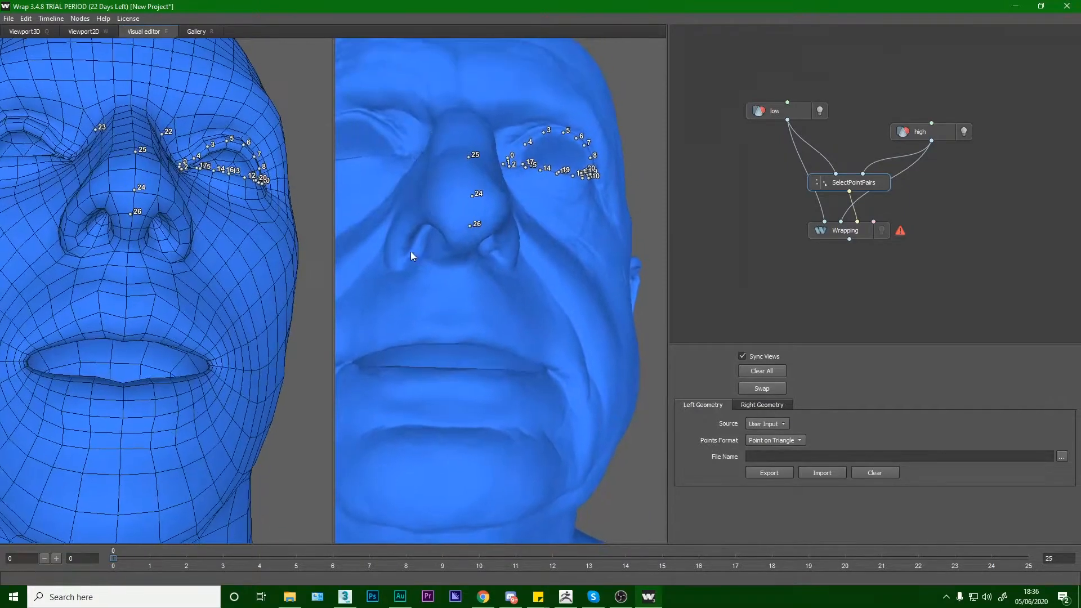
# Place three point pairs down the underside of the nose and one at the outer base of each nostril.
pyautogui.click(130, 244)
pyautogui.click(453, 263)
pyautogui.moveTo(160, 228); pyautogui.dragTo(160, 179)
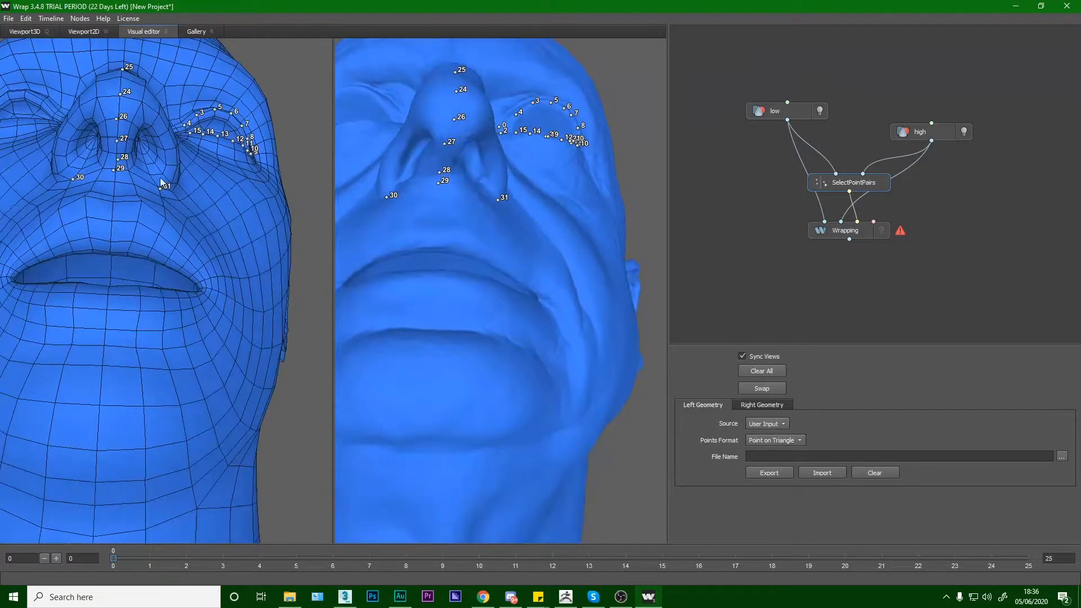
# Place one matching point pair inside each nostril on both heads.
pyautogui.click(140, 140)
pyautogui.click(471, 155)
pyautogui.click(96, 137)
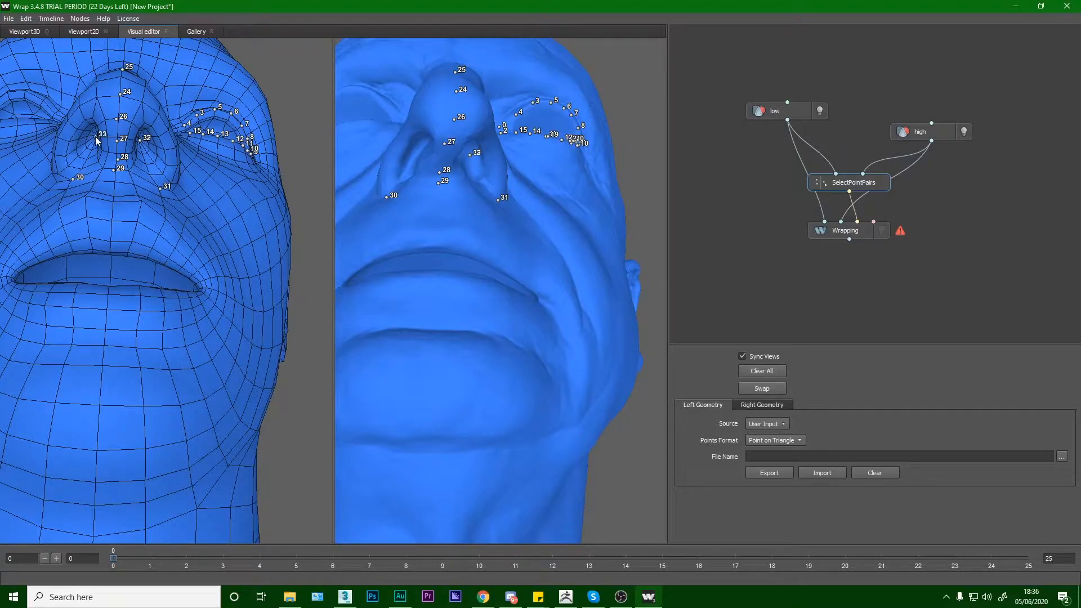
pyautogui.click(416, 155)
# Place four matching point pairs down the midline of the upper lip to its inner edge, correcting a misplaced point.
pyautogui.keyDown('alt'); pyautogui.moveTo(202, 273); pyautogui.dragTo(148, 372); pyautogui.keyUp('alt')
pyautogui.keyDown('alt'); pyautogui.moveTo(147, 372); pyautogui.dragTo(193, 234, button='middle'); pyautogui.keyUp('alt')
pyautogui.moveTo(180, 288)
pyautogui.keyDown('alt'); pyautogui.mouseDown()
pyautogui.moveTo(172, 314)
pyautogui.moveTo(169, 287)
pyautogui.mouseUp(); pyautogui.keyUp('alt')
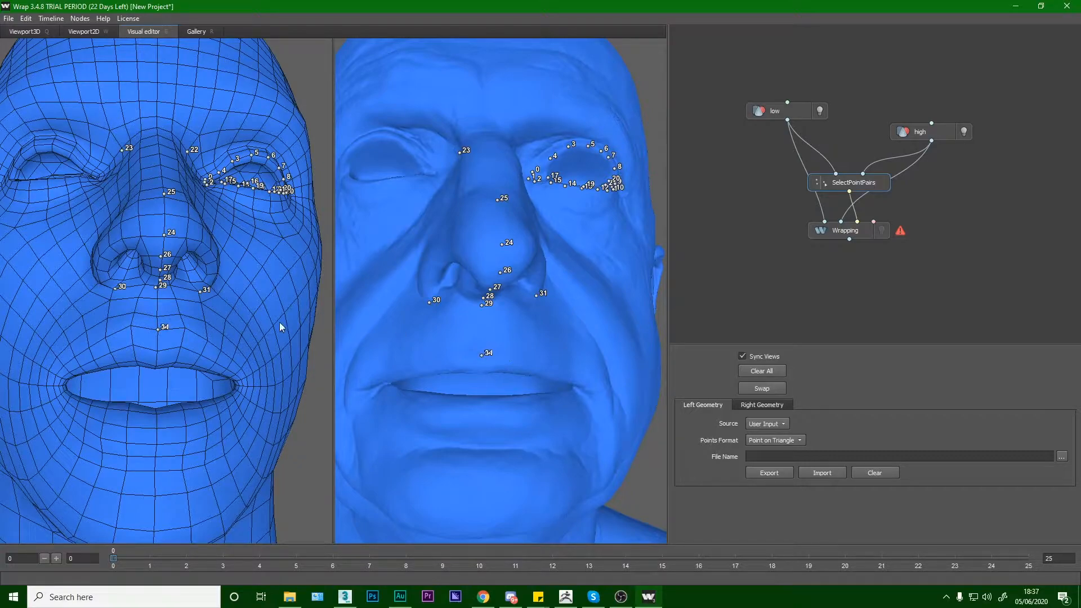
pyautogui.click(158, 351)
pyautogui.hotkey('ctrl', 'z')
pyautogui.click(488, 342)
pyautogui.click(159, 347)
pyautogui.click(487, 357)
pyautogui.click(160, 363)
pyautogui.moveTo(486, 366); pyautogui.dragTo(522, 208, button='middle')
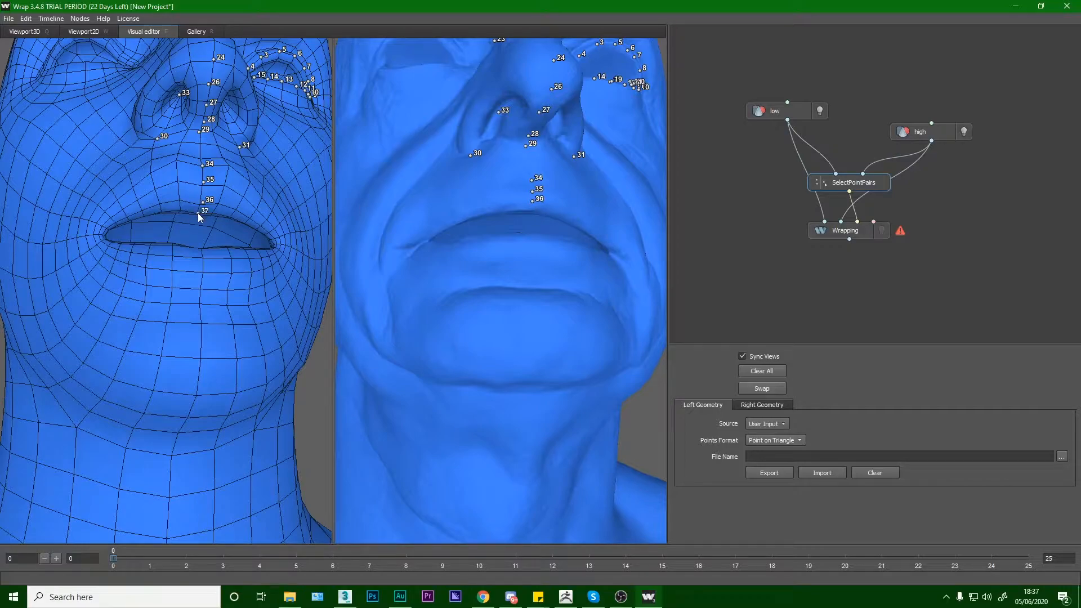
# Add a point pair at the middle of the philtrum and one at each outer mouth corner.
pyautogui.keyDown('alt'); pyautogui.moveTo(248, 246); pyautogui.dragTo(235, 265); pyautogui.keyUp('alt')
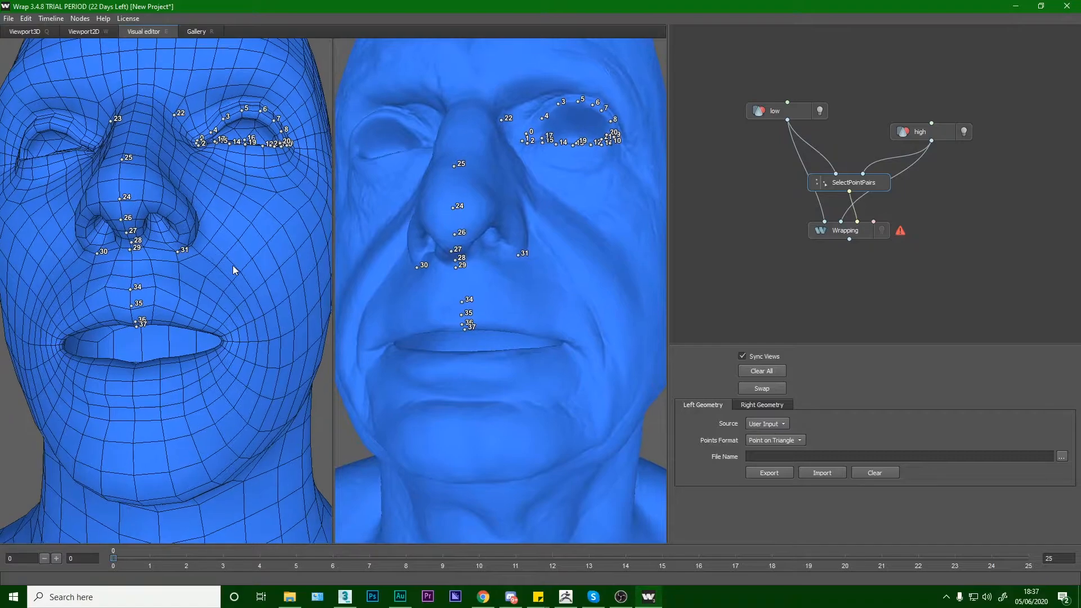
pyautogui.click(133, 274)
pyautogui.click(464, 283)
pyautogui.click(225, 340)
pyautogui.click(571, 345)
pyautogui.click(54, 343)
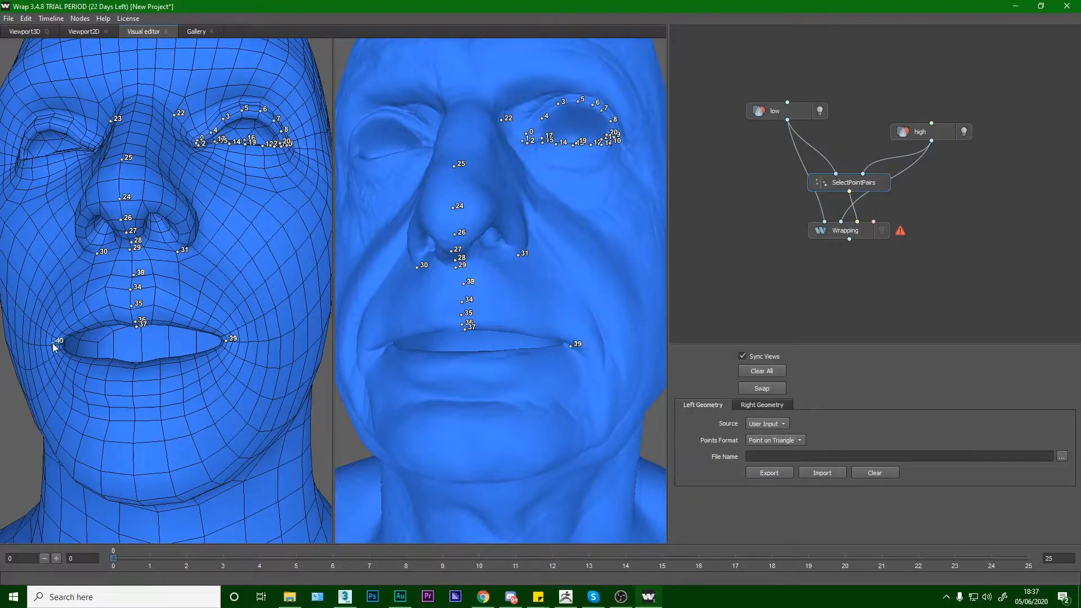
pyautogui.click(385, 346)
# Place a matching point pair just inside each corner of the mouth opening.
pyautogui.moveTo(429, 350); pyautogui.dragTo(443, 354)
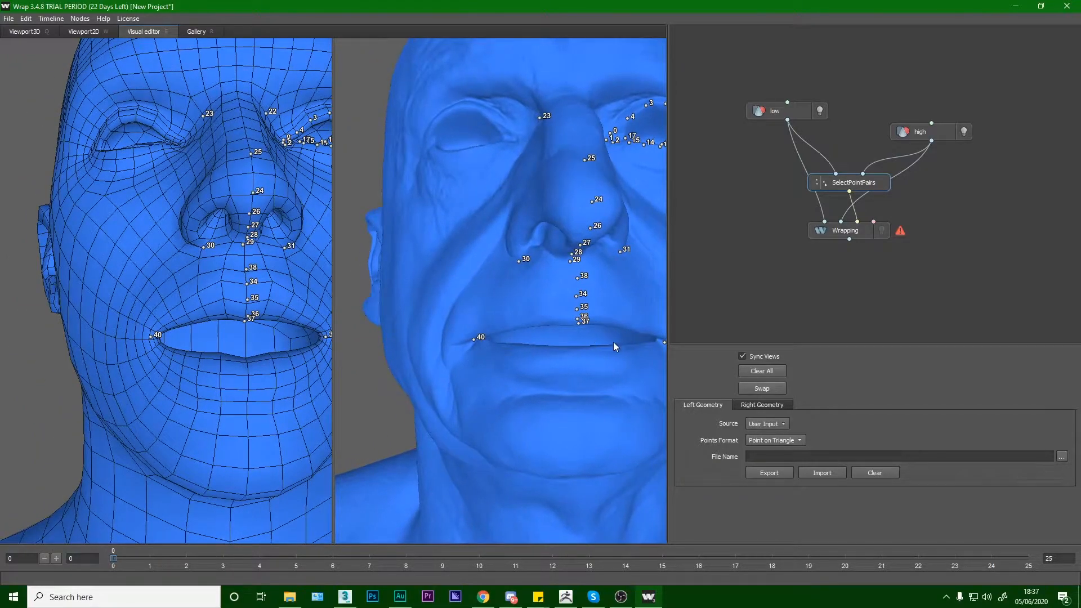
pyautogui.scroll(5, 613, 343)
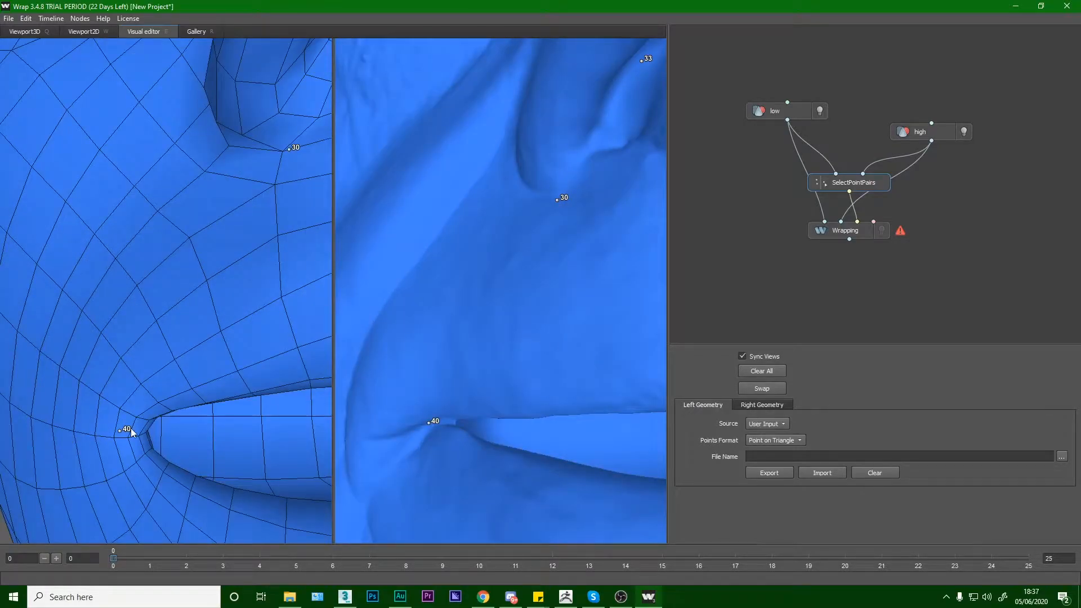
pyautogui.click(454, 424)
pyautogui.scroll(-5, 218, 423)
pyautogui.moveTo(272, 357); pyautogui.dragTo(250, 377)
pyautogui.scroll(5, 255, 374)
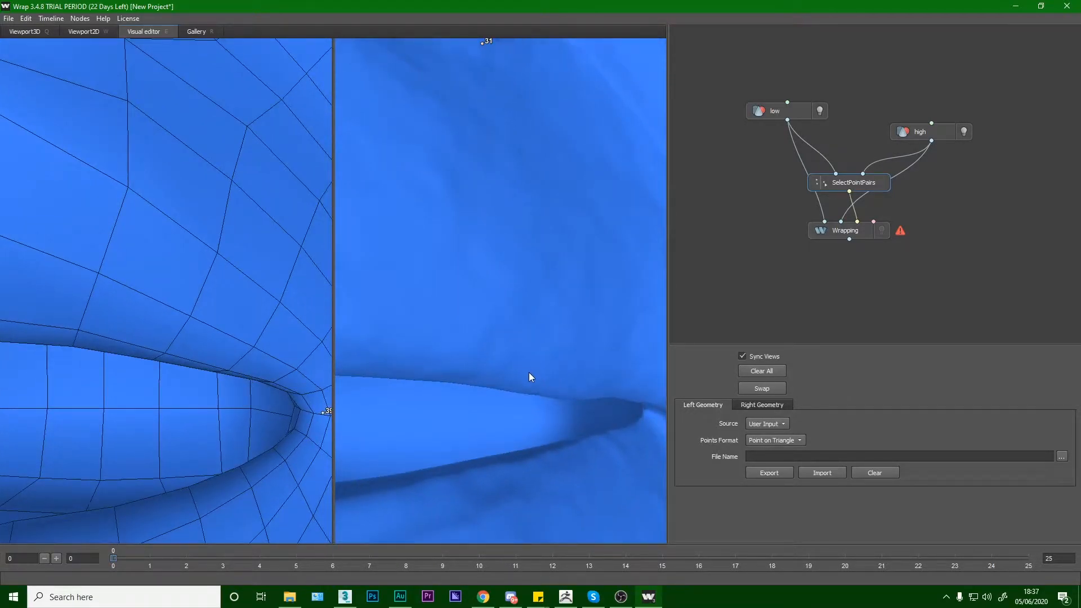
pyautogui.click(304, 410)
pyautogui.click(646, 413)
# Place three point pairs down the midline of the lower lip and one on each side of it.
pyautogui.scroll(-5, 606, 393)
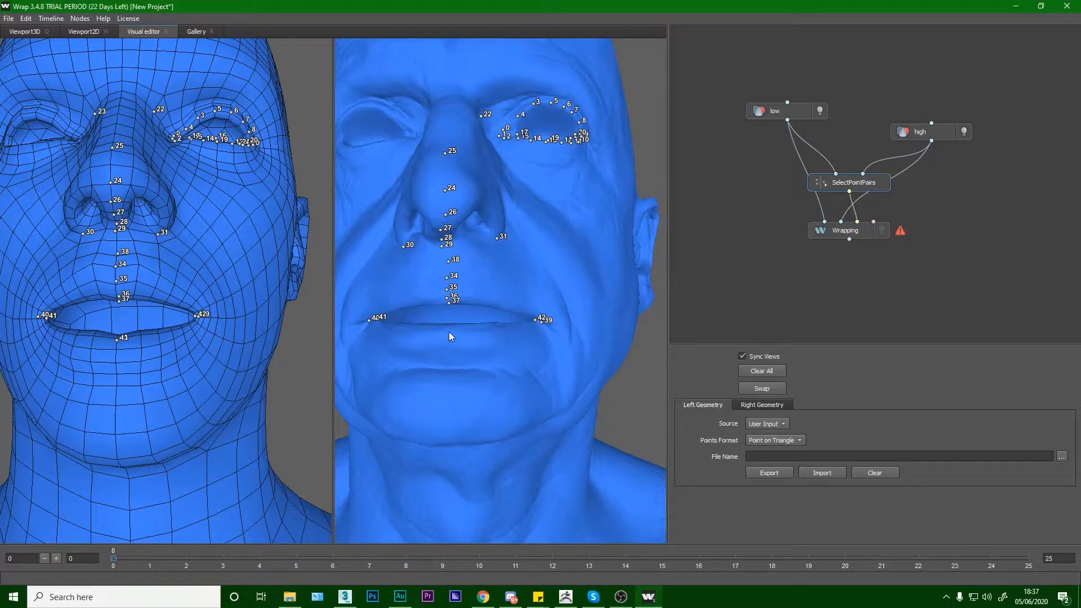
pyautogui.moveTo(478, 352); pyautogui.dragTo(472, 379)
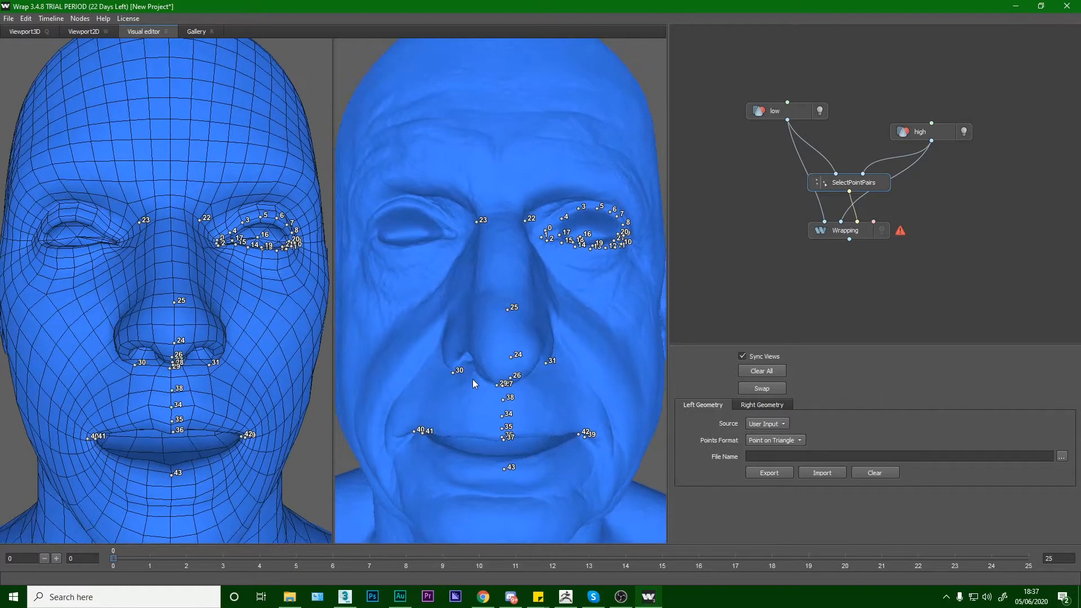
pyautogui.click(171, 484)
pyautogui.click(505, 477)
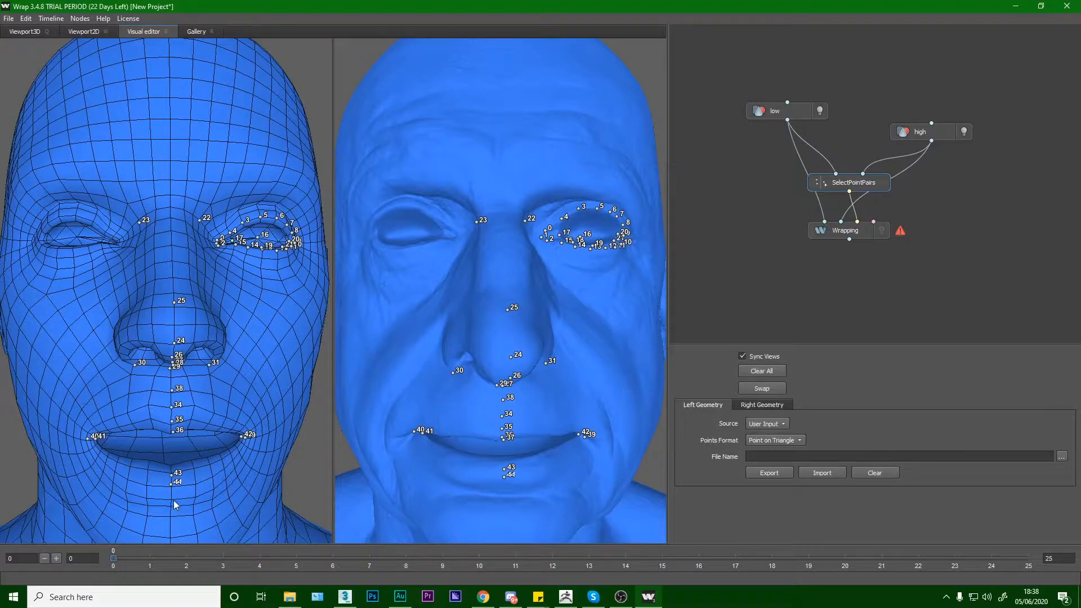
pyautogui.click(503, 488)
pyautogui.click(214, 465)
# Place point pairs above both inner eyebrows, between the brows, and four more down the ridge of the nose.
pyautogui.click(205, 182)
pyautogui.click(464, 171)
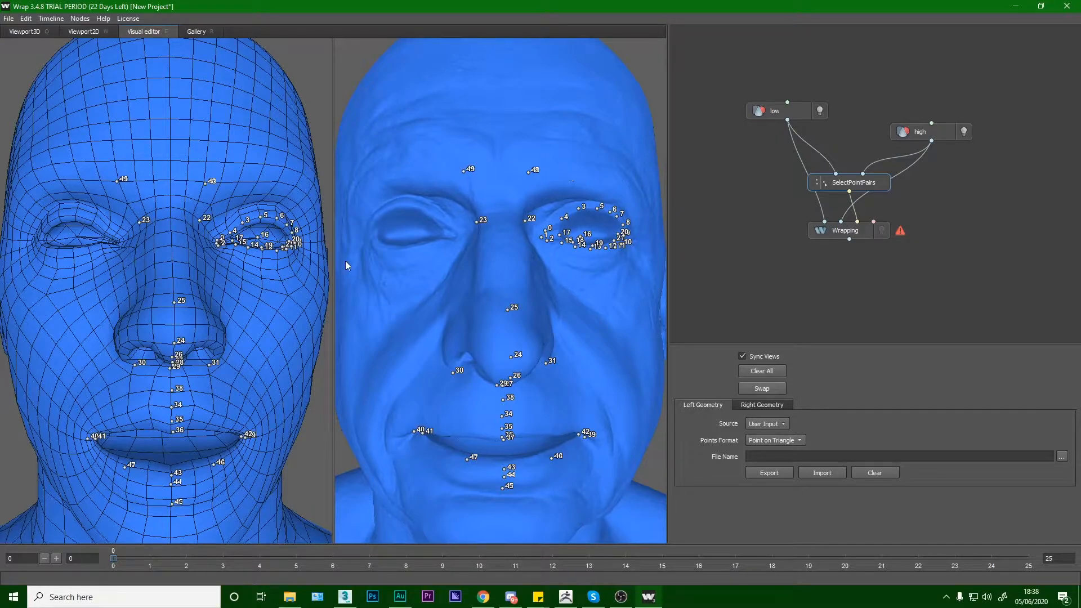
pyautogui.click(172, 244)
pyautogui.click(500, 246)
pyautogui.click(171, 262)
pyautogui.click(506, 263)
pyautogui.click(171, 276)
pyautogui.click(173, 323)
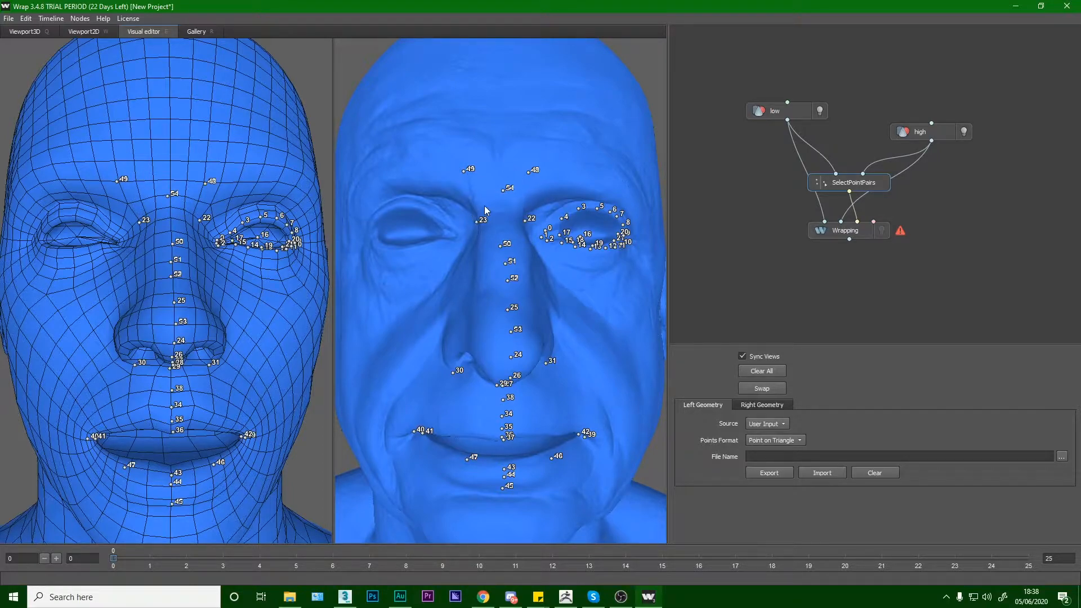
# Place one matching point pair on the upper forehead midline and one on the front of the neck.
pyautogui.keyDown('alt'); pyautogui.moveTo(512, 200); pyautogui.dragTo(512, 209); pyautogui.keyUp('alt')
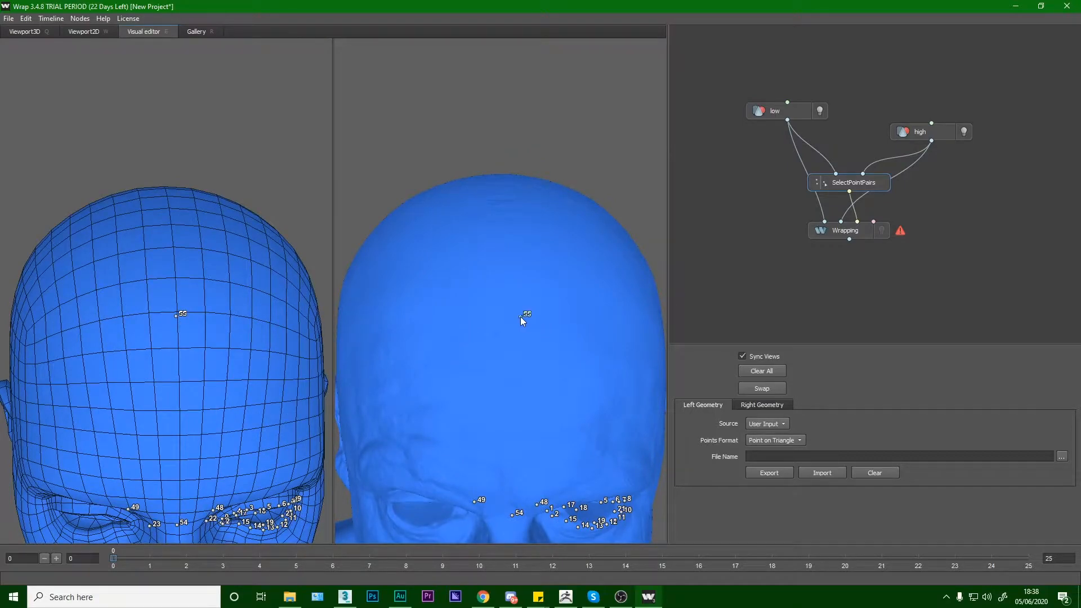
pyautogui.keyDown('alt'); pyautogui.moveTo(197, 358); pyautogui.dragTo(197, 294); pyautogui.keyUp('alt')
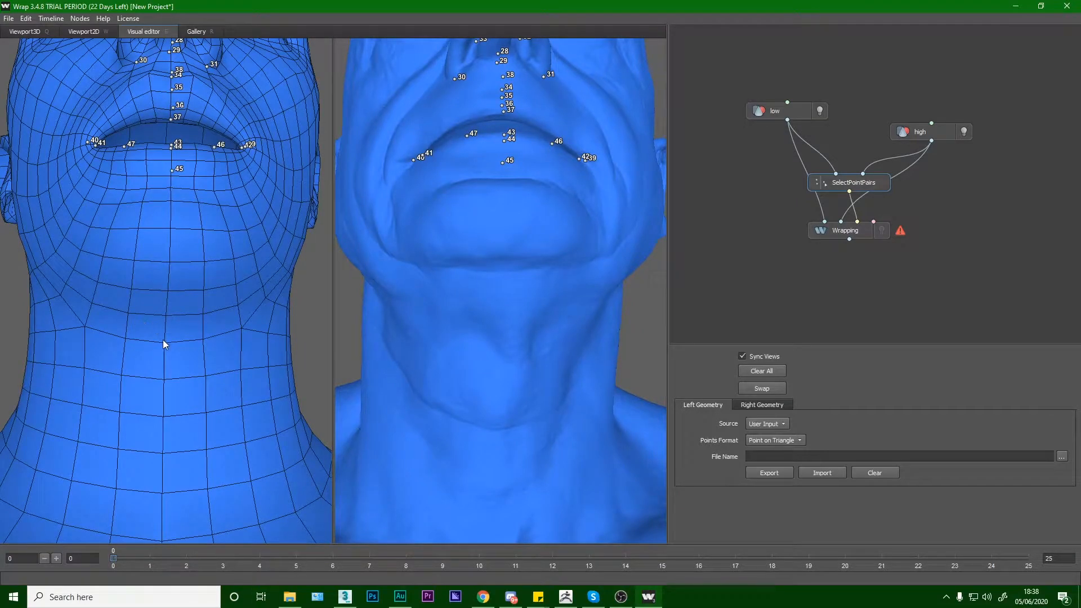
pyautogui.keyDown('alt'); pyautogui.moveTo(449, 425); pyautogui.dragTo(504, 360); pyautogui.keyUp('alt')
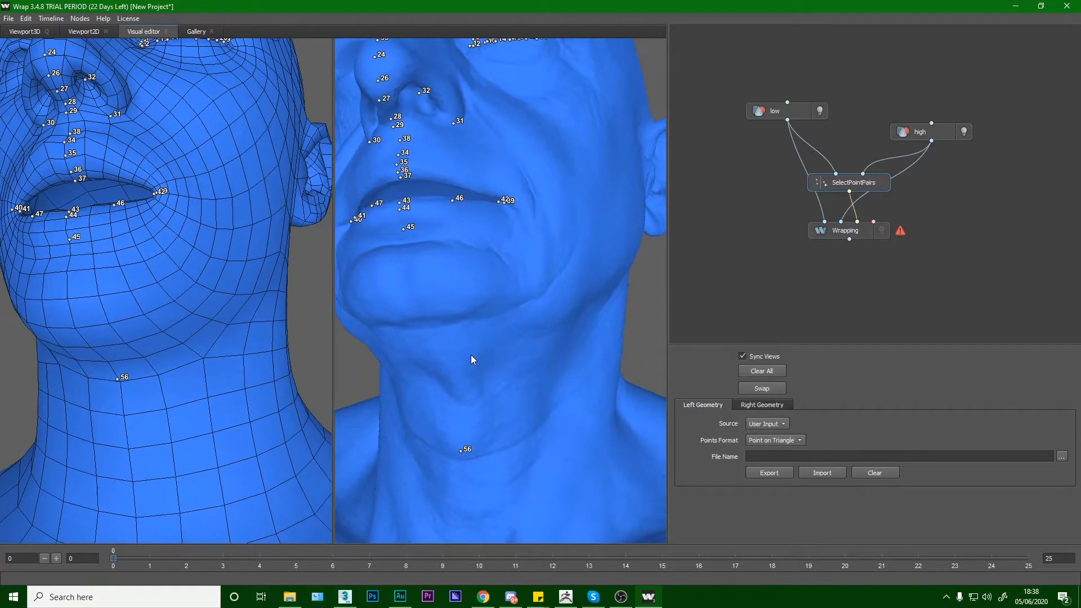
# Place four matching point pairs along the front attachment of the left ear, from below the lobe to above the ear.
pyautogui.keyDown('alt'); pyautogui.moveTo(214, 347); pyautogui.dragTo(190, 356); pyautogui.keyUp('alt')
pyautogui.scroll(2, 187, 360)
pyautogui.keyDown('alt'); pyautogui.moveTo(186, 363); pyautogui.dragTo(174, 373, button='middle'); pyautogui.keyUp('alt')
pyautogui.keyDown('alt'); pyautogui.moveTo(174, 374); pyautogui.dragTo(137, 317); pyautogui.keyUp('alt')
pyautogui.keyDown('alt'); pyautogui.moveTo(494, 321); pyautogui.dragTo(463, 402); pyautogui.keyUp('alt')
pyautogui.click(465, 410)
pyautogui.click(143, 214)
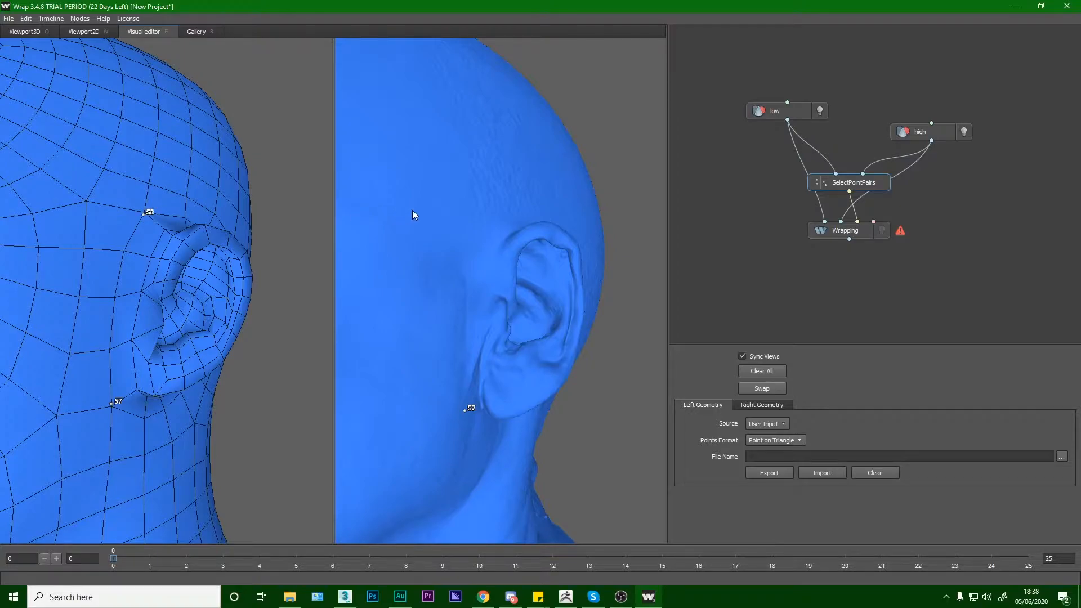
pyautogui.click(142, 289)
pyautogui.keyDown('alt'); pyautogui.moveTo(461, 344); pyautogui.dragTo(514, 332); pyautogui.keyUp('alt')
# Place six matching point pairs along the upper and rear outer rim of the left ear.
pyautogui.click(219, 263)
pyautogui.click(235, 260)
pyautogui.keyDown('alt'); pyautogui.moveTo(547, 269); pyautogui.dragTo(559, 250, button='middle'); pyautogui.keyUp('alt')
pyautogui.moveTo(558, 250)
pyautogui.keyDown('alt'); pyautogui.mouseDown()
pyautogui.moveTo(563, 238)
pyautogui.moveTo(550, 248)
pyautogui.mouseUp(); pyautogui.keyUp('alt')
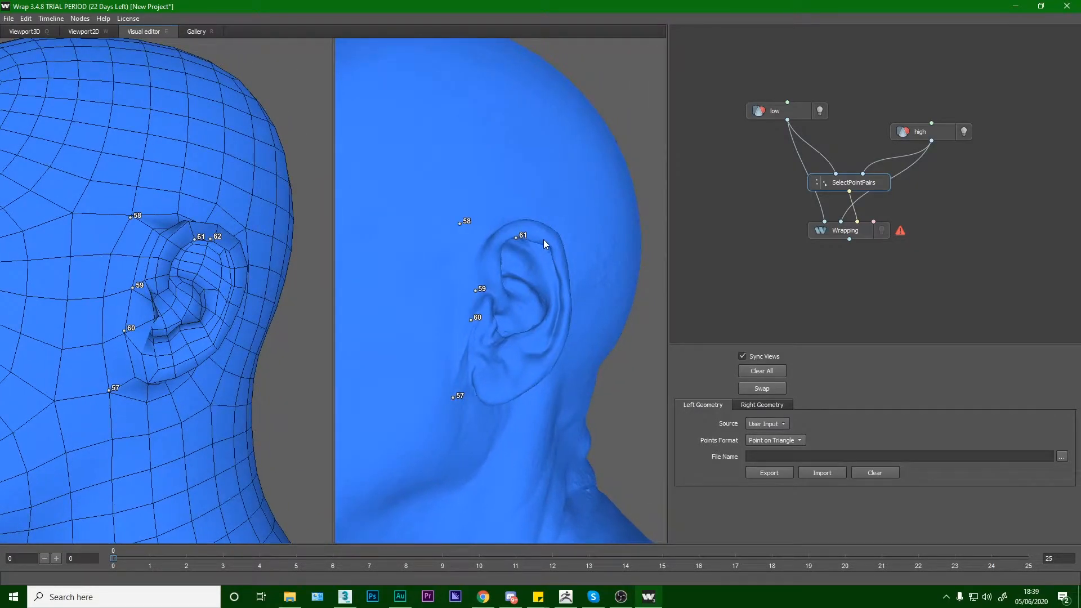
pyautogui.click(229, 302)
pyautogui.click(234, 268)
pyautogui.click(236, 284)
pyautogui.click(231, 247)
# Place five matching point pairs on the inner folds of the left ear, behind and above the ear canal.
pyautogui.click(203, 291)
pyautogui.click(526, 279)
pyautogui.click(178, 274)
pyautogui.keyDown('alt'); pyautogui.moveTo(518, 302); pyautogui.dragTo(532, 304); pyautogui.keyUp('alt')
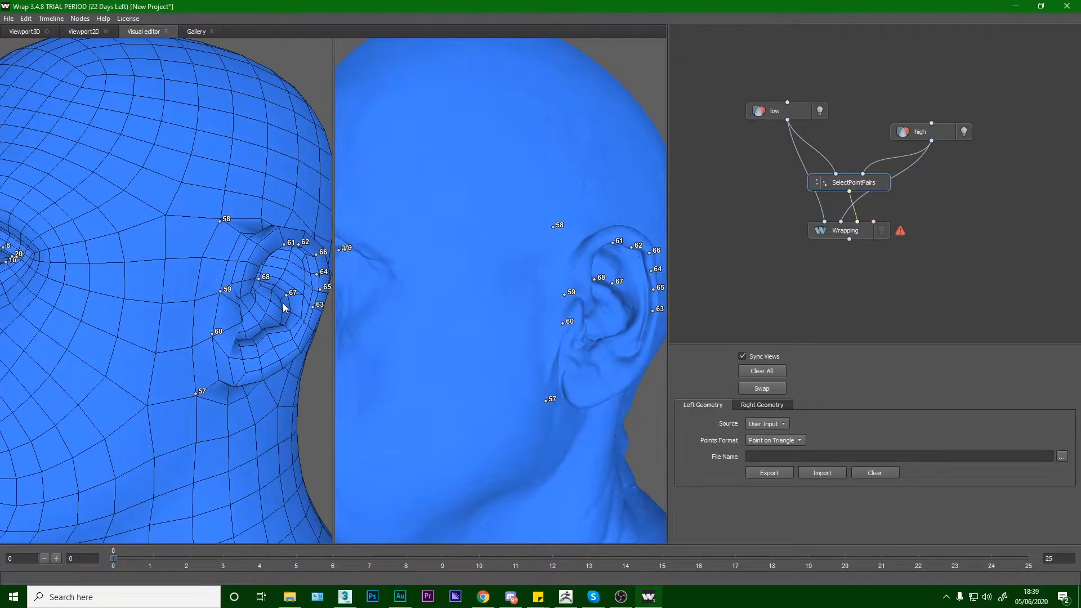
pyautogui.click(289, 309)
pyautogui.click(306, 285)
pyautogui.click(636, 281)
pyautogui.click(301, 258)
pyautogui.click(626, 258)
# Place three matching point pairs across the left earlobe, from its front attachment to its rear edge.
pyautogui.click(244, 358)
pyautogui.click(218, 381)
pyautogui.click(561, 385)
pyautogui.click(282, 358)
pyautogui.click(614, 377)
# Place two point pairs between the left earlobe and inner ear, and one inside the ear near the canal.
pyautogui.click(275, 345)
pyautogui.click(607, 365)
pyautogui.click(270, 333)
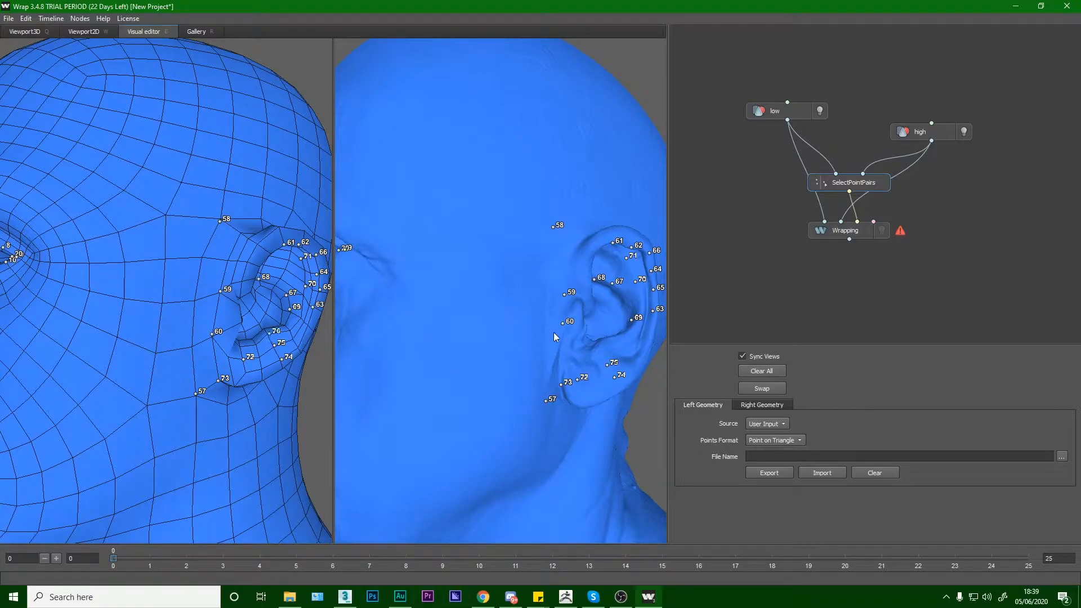
pyautogui.moveTo(283, 356); pyautogui.dragTo(95, 326)
pyautogui.click(81, 340)
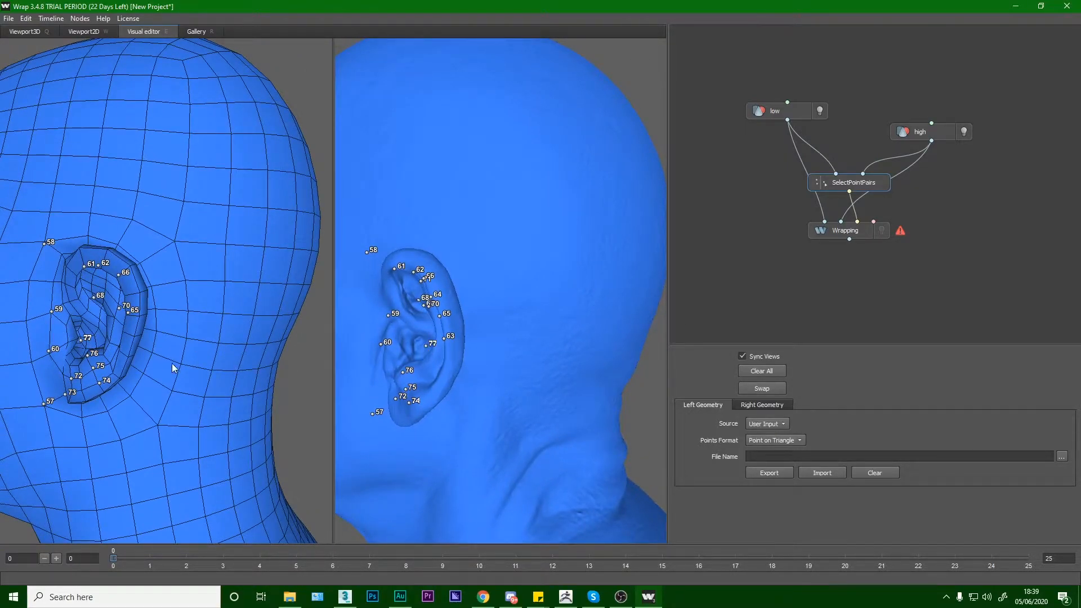
# Place two matching point pairs in the inner hollow of the left ear, above the ear canal.
pyautogui.click(97, 321)
pyautogui.click(425, 326)
pyautogui.click(80, 314)
pyautogui.click(409, 332)
# Place four matching point pairs along the front edge of the right ear, one in its upper hollow and one on its lower rear fold.
pyautogui.scroll(-5, 411, 326)
pyautogui.moveTo(276, 346); pyautogui.dragTo(397, 337)
pyautogui.moveTo(153, 313); pyautogui.dragTo(130, 306)
pyautogui.moveTo(217, 302); pyautogui.dragTo(238, 477, button='right')
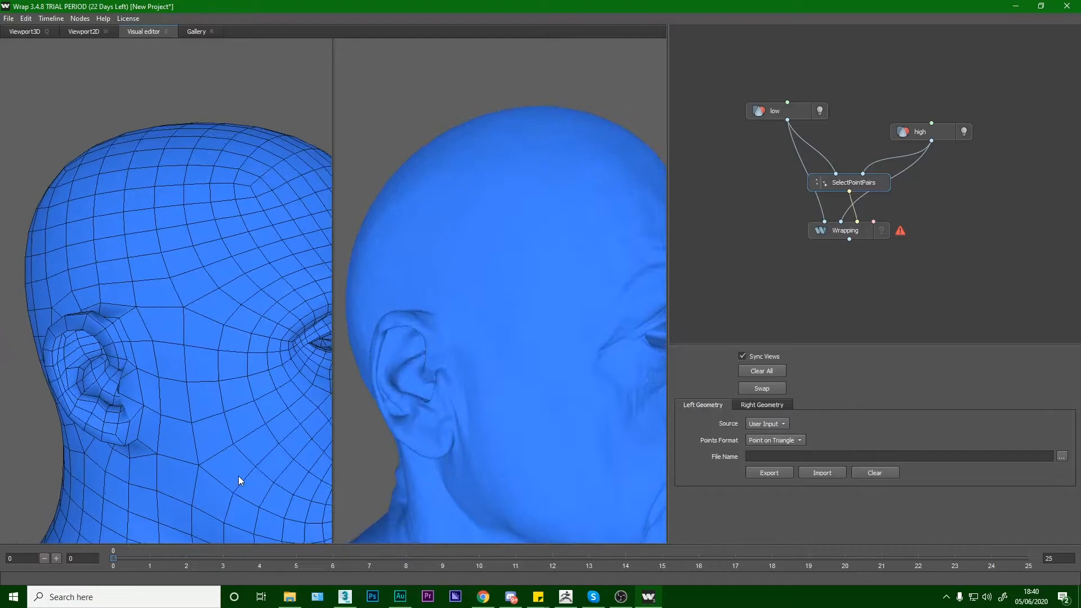
pyautogui.click(127, 357)
pyautogui.click(444, 357)
pyautogui.click(119, 390)
pyautogui.moveTo(227, 394); pyautogui.dragTo(286, 393)
pyautogui.click(467, 404)
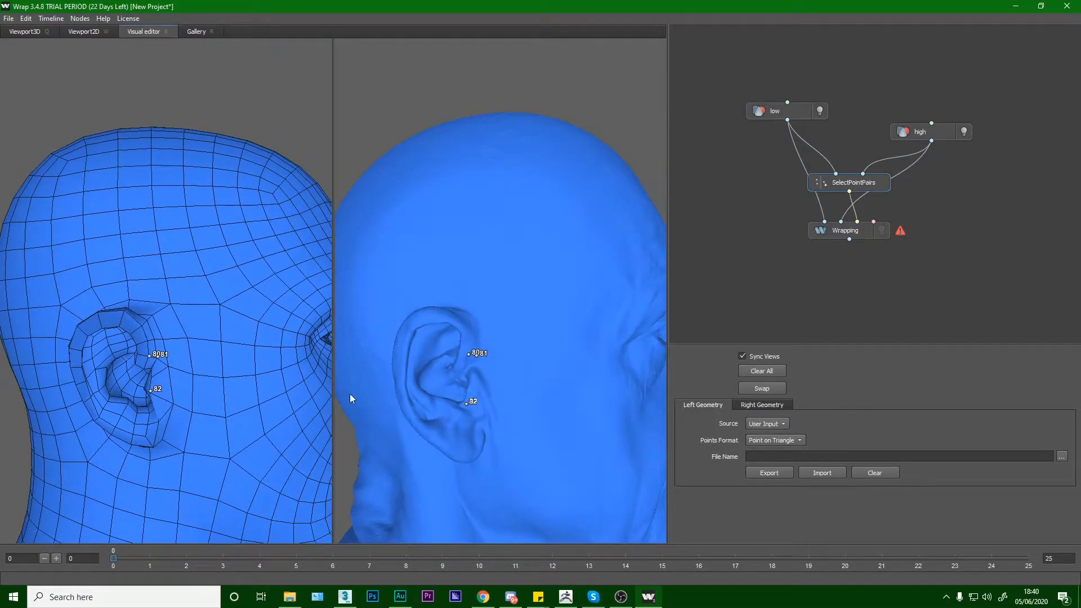
pyautogui.click(152, 372)
pyautogui.click(415, 414)
# Place five matching point pairs along the inner edge of the right ear's rim, from upper rear over to the front.
pyautogui.click(89, 334)
pyautogui.click(103, 326)
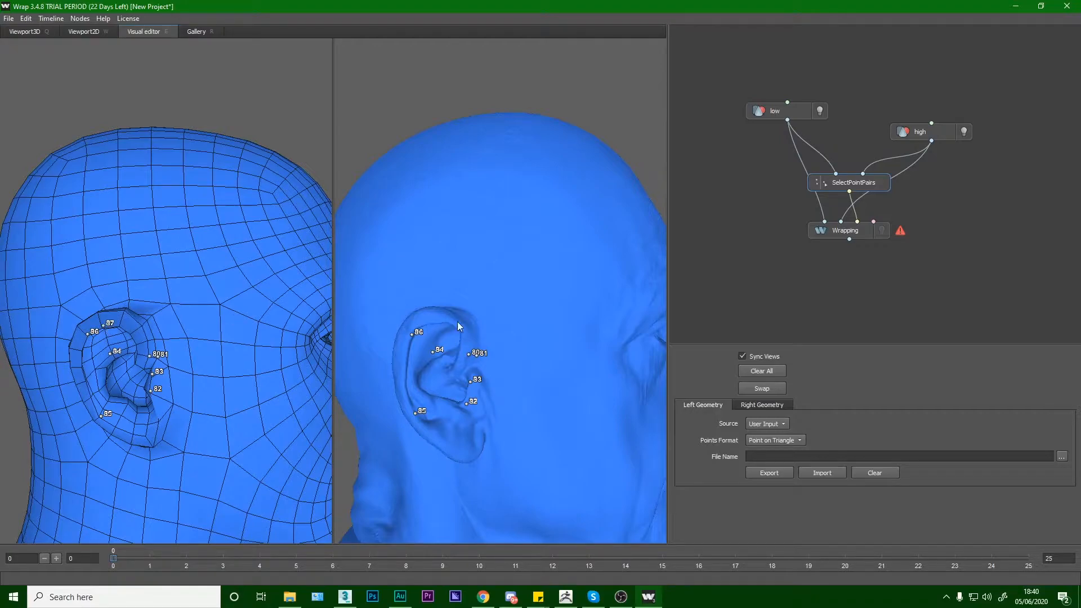
pyautogui.click(426, 323)
pyautogui.click(448, 321)
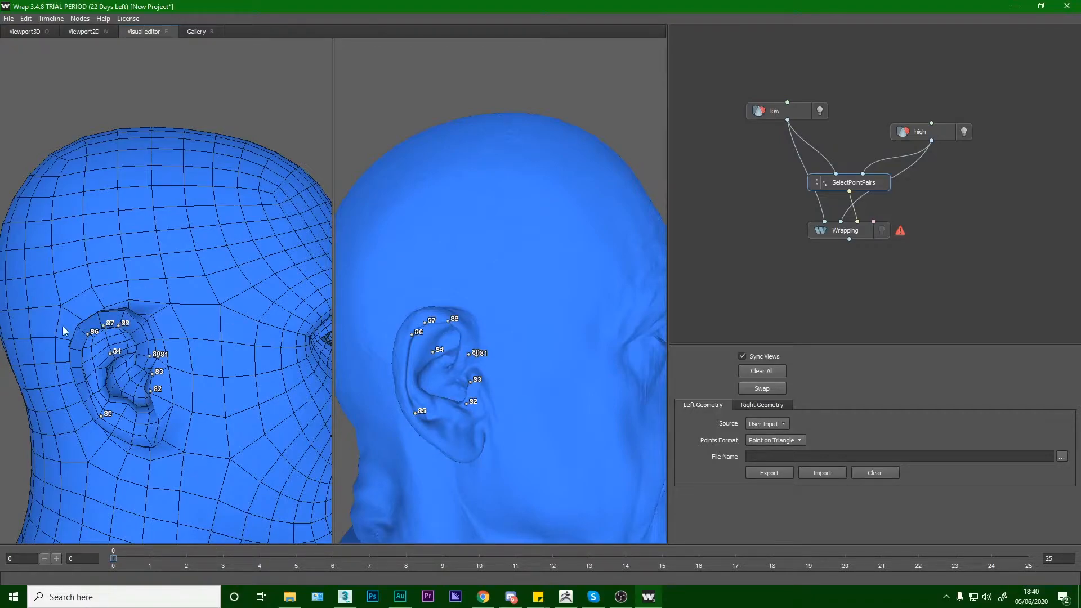
pyautogui.click(131, 335)
pyautogui.click(463, 335)
pyautogui.click(138, 344)
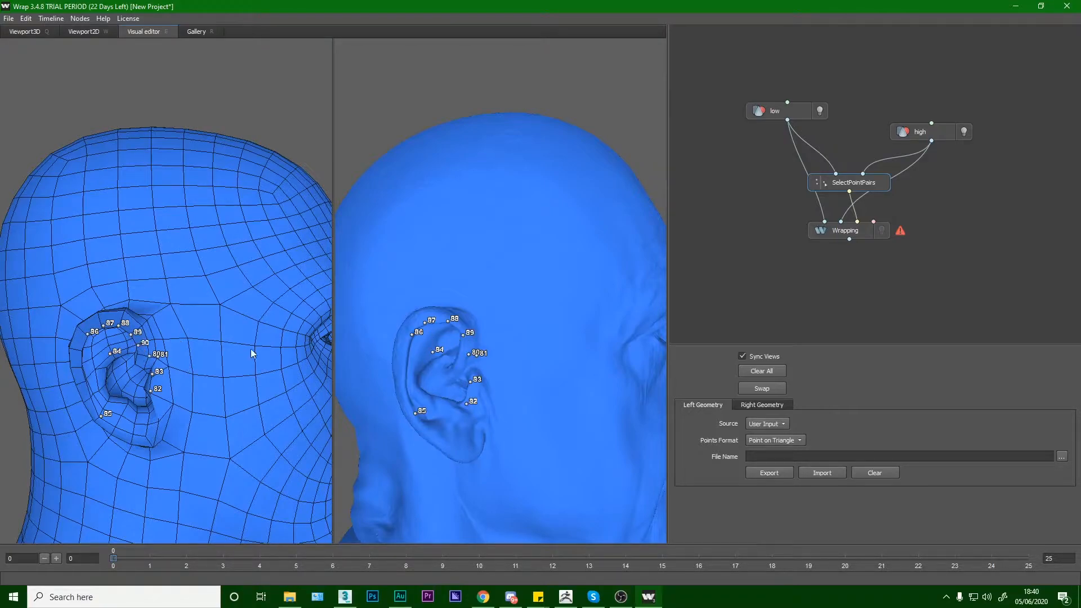
pyautogui.click(462, 352)
# Place three matching point pairs along the top outer edge of the right ear's rim.
pyautogui.click(124, 309)
pyautogui.click(450, 315)
pyautogui.scroll(3, 445, 324)
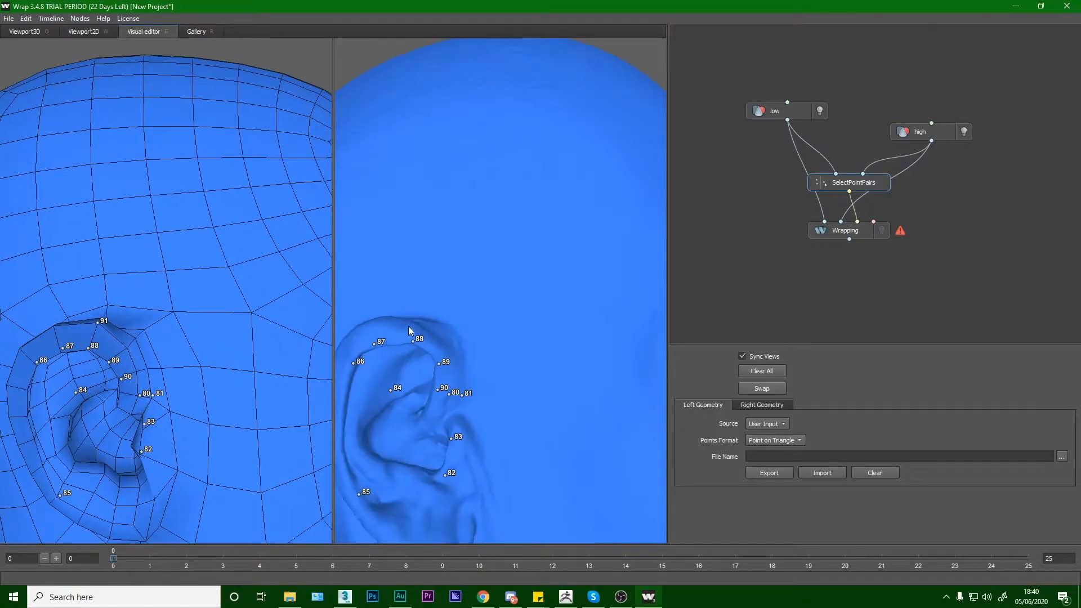
pyautogui.click(55, 326)
pyautogui.keyDown('alt'); pyautogui.moveTo(371, 344); pyautogui.dragTo(428, 331); pyautogui.keyUp('alt')
pyautogui.click(76, 311)
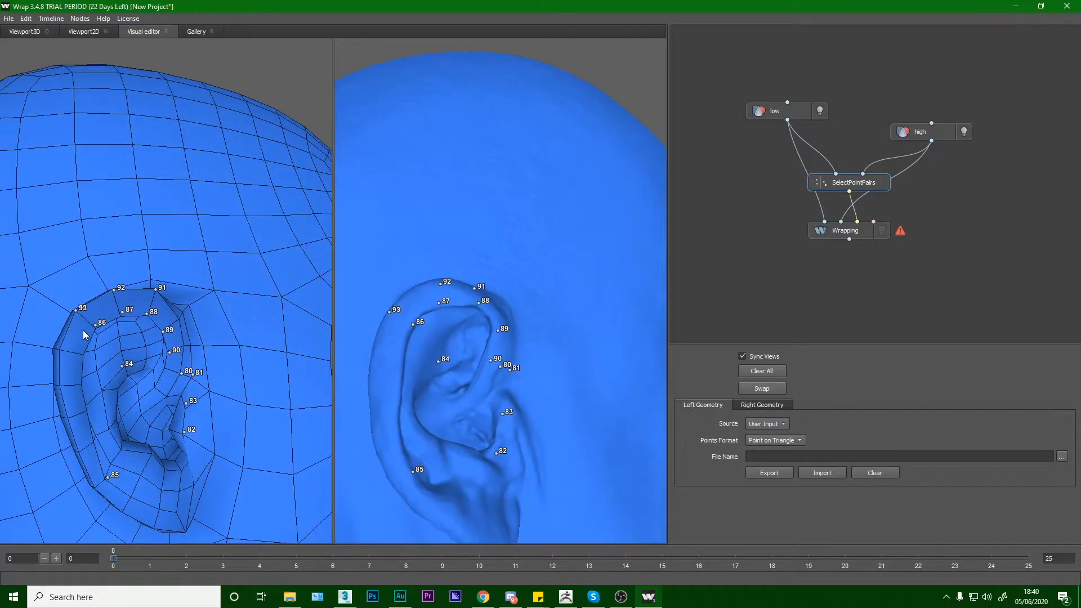
# Place six matching point pairs down the rear of the right ear, alternating between the outer and inner edges of the rim.
pyautogui.click(60, 351)
pyautogui.click(373, 351)
pyautogui.click(401, 350)
pyautogui.click(374, 388)
pyautogui.click(80, 383)
pyautogui.click(398, 388)
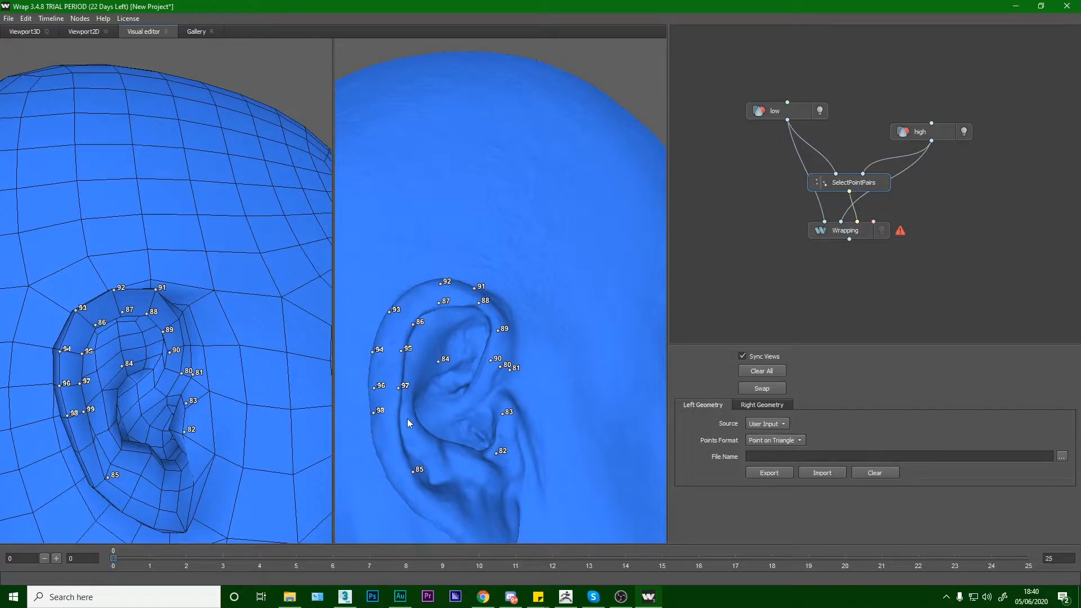
# Place five matching point pairs on the lower rear rim of the right ear and down toward the earlobe.
pyautogui.moveTo(425, 439)
pyautogui.keyDown('alt'); pyautogui.mouseDown()
pyautogui.moveTo(401, 425)
pyautogui.moveTo(420, 421)
pyautogui.mouseUp(); pyautogui.keyUp('alt')
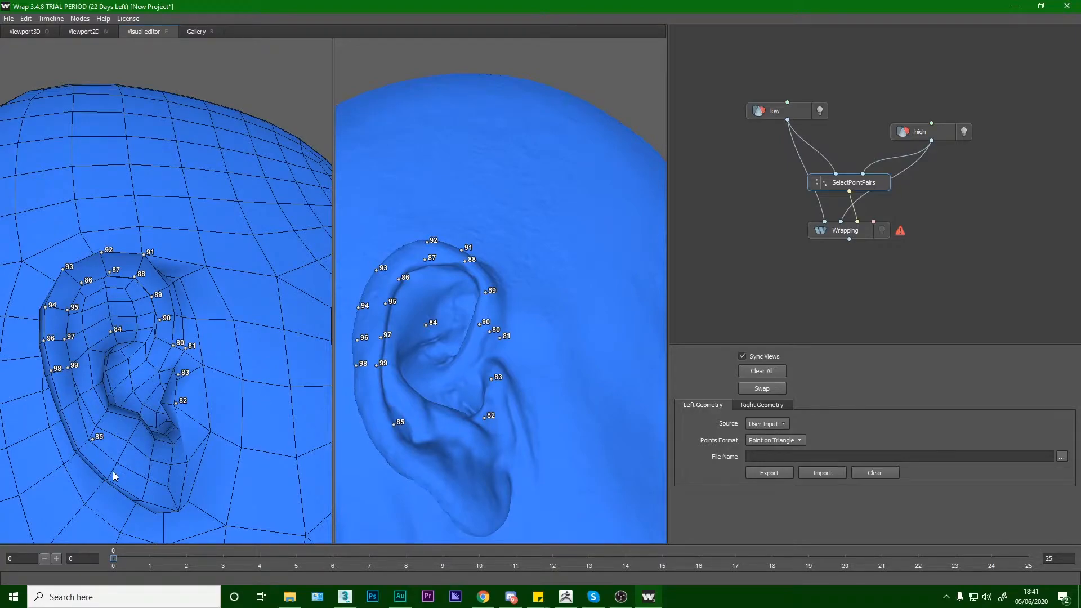
pyautogui.click(139, 500)
pyautogui.click(437, 497)
pyautogui.click(148, 479)
pyautogui.click(453, 470)
pyautogui.click(77, 448)
pyautogui.click(112, 462)
pyautogui.click(418, 451)
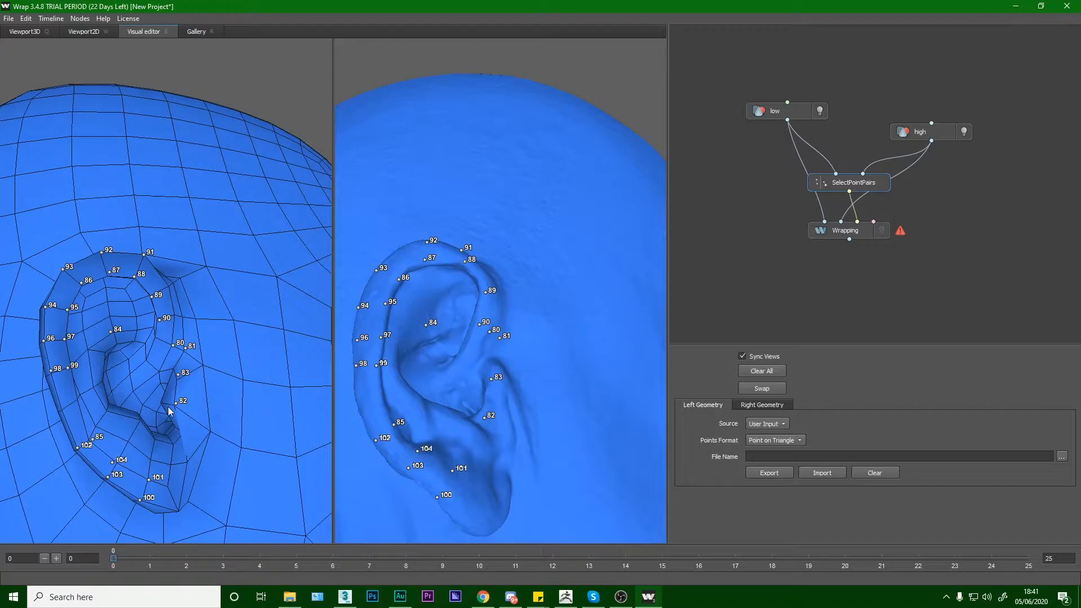
# Fill the right ear's rear rim and inner fold with three matching point pairs, and place one pair near the ear canal.
pyautogui.click(65, 409)
pyautogui.click(359, 404)
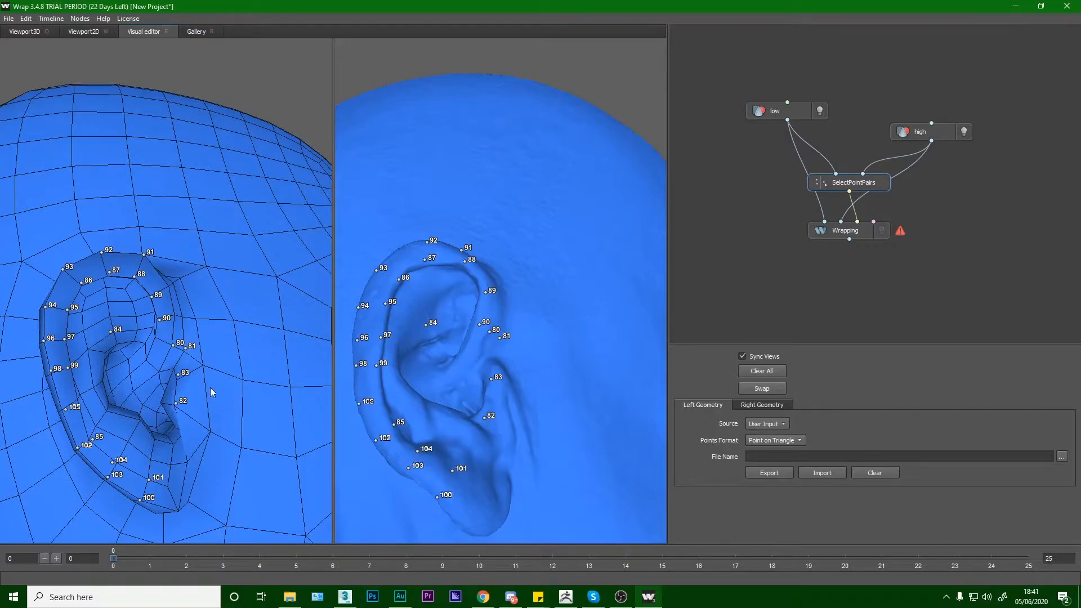
pyautogui.click(77, 399)
pyautogui.click(381, 393)
pyautogui.click(93, 385)
pyautogui.keyDown('alt'); pyautogui.moveTo(449, 395); pyautogui.dragTo(483, 420); pyautogui.keyUp('alt')
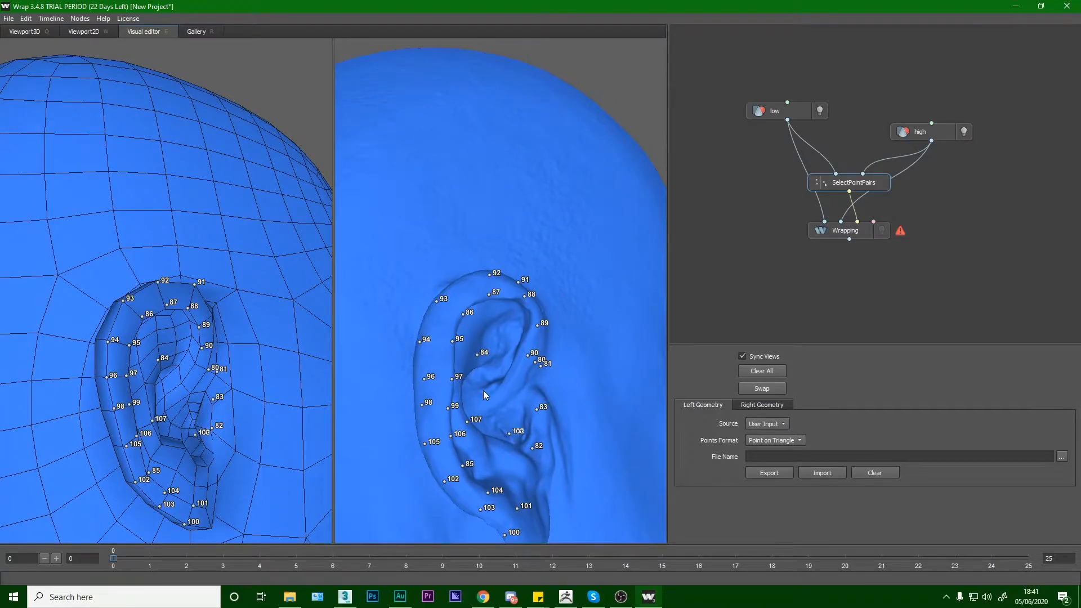
# Place matching point pairs down the crease behind the right ear, where it joins the head.
pyautogui.scroll(-6, 241, 345)
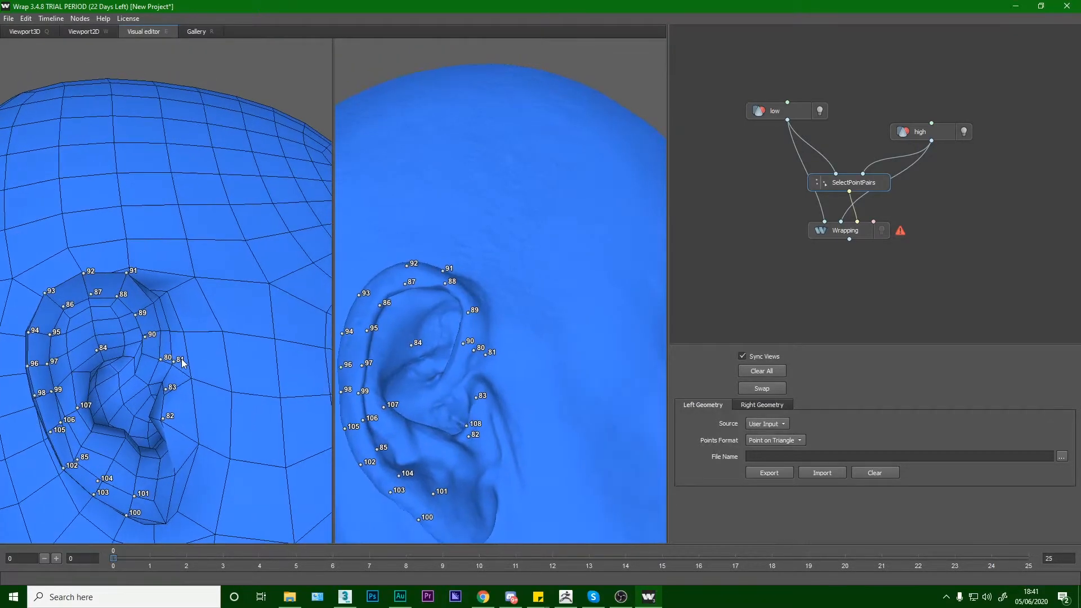
pyautogui.keyDown('alt'); pyautogui.moveTo(242, 345); pyautogui.dragTo(207, 343); pyautogui.keyUp('alt')
pyautogui.scroll(4, 217, 432)
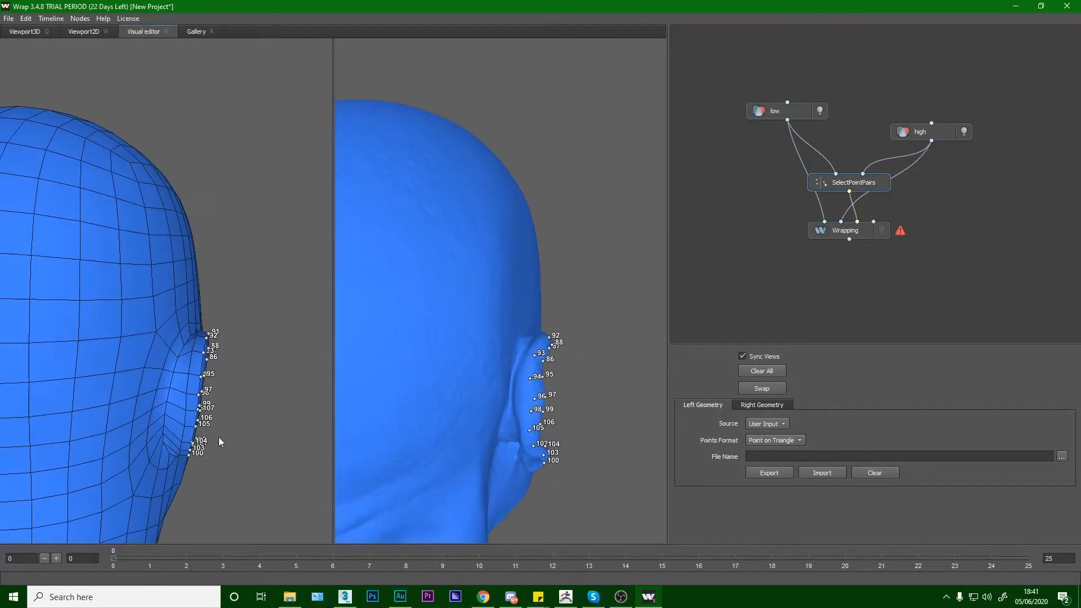
pyautogui.click(517, 386)
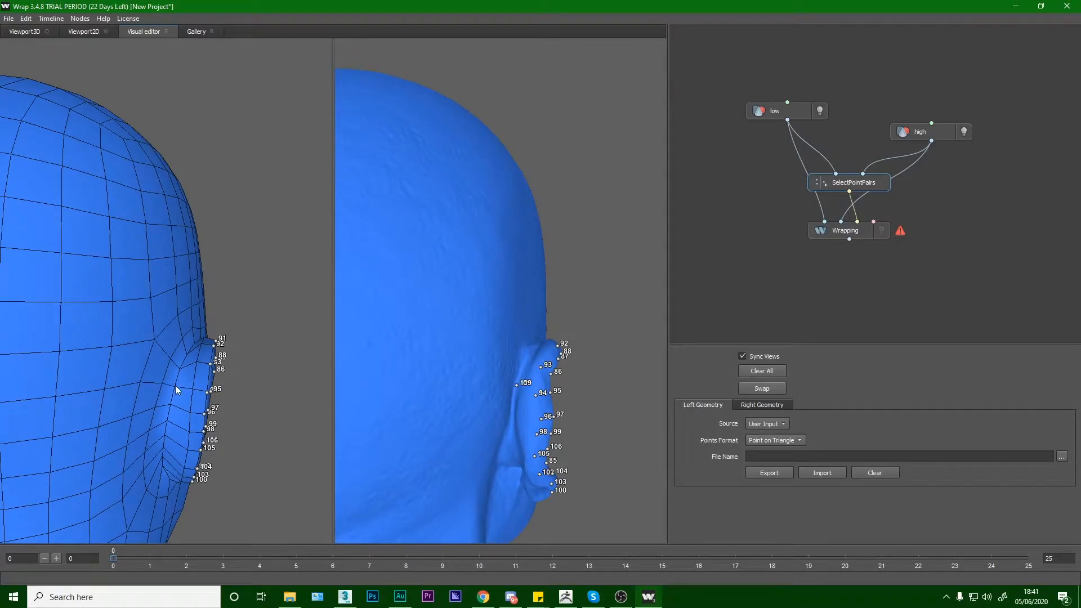
pyautogui.click(525, 354)
pyautogui.click(187, 353)
pyautogui.click(167, 421)
pyautogui.keyDown('alt'); pyautogui.moveTo(304, 414); pyautogui.dragTo(302, 380); pyautogui.keyUp('alt')
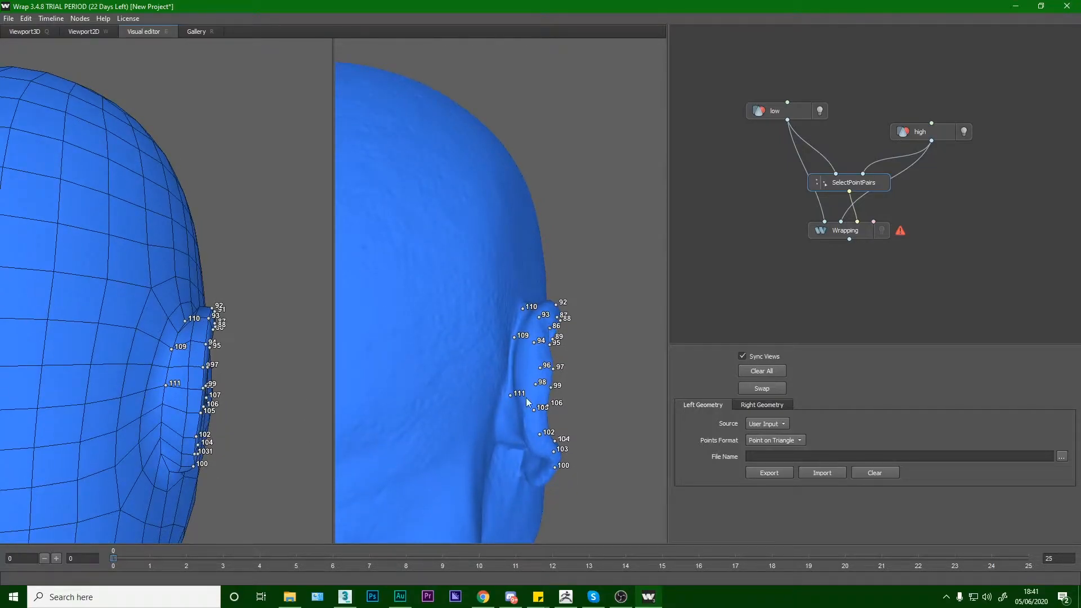
pyautogui.click(511, 420)
# Place three matching point pairs along the top outer edge of the left ear's rim.
pyautogui.scroll(-2, 505, 418)
pyautogui.scroll(-4, 207, 416)
pyautogui.keyDown('alt'); pyautogui.moveTo(78, 398); pyautogui.dragTo(294, 397); pyautogui.keyUp('alt')
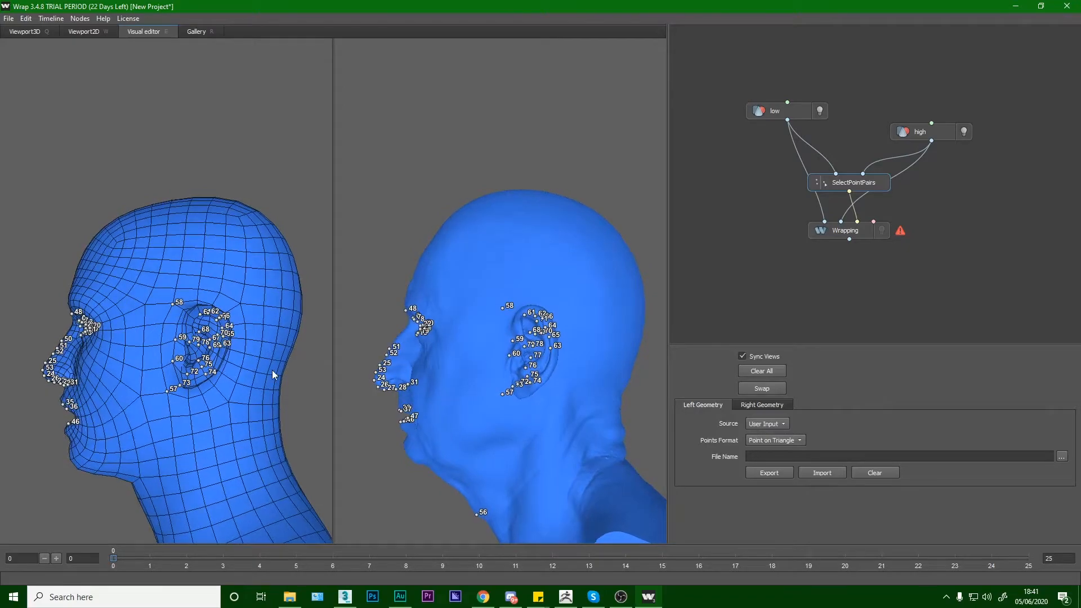
pyautogui.scroll(5, 268, 342)
pyautogui.click(186, 317)
pyautogui.click(506, 320)
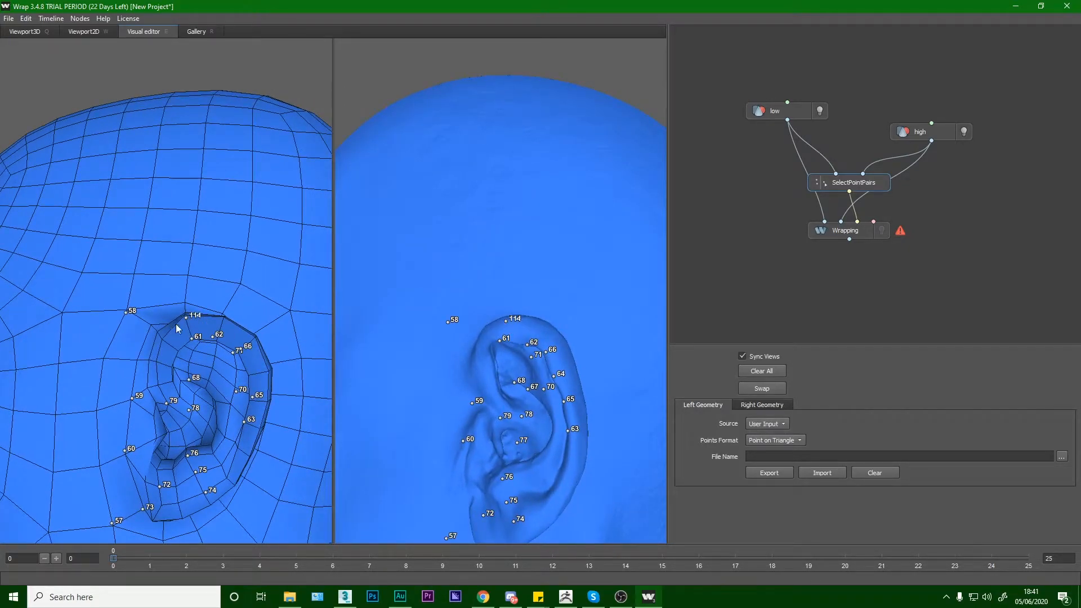
pyautogui.click(223, 317)
pyautogui.click(536, 324)
pyautogui.keyDown('alt'); pyautogui.moveTo(422, 354); pyautogui.dragTo(460, 346); pyautogui.keyUp('alt')
pyautogui.click(300, 334)
pyautogui.click(615, 336)
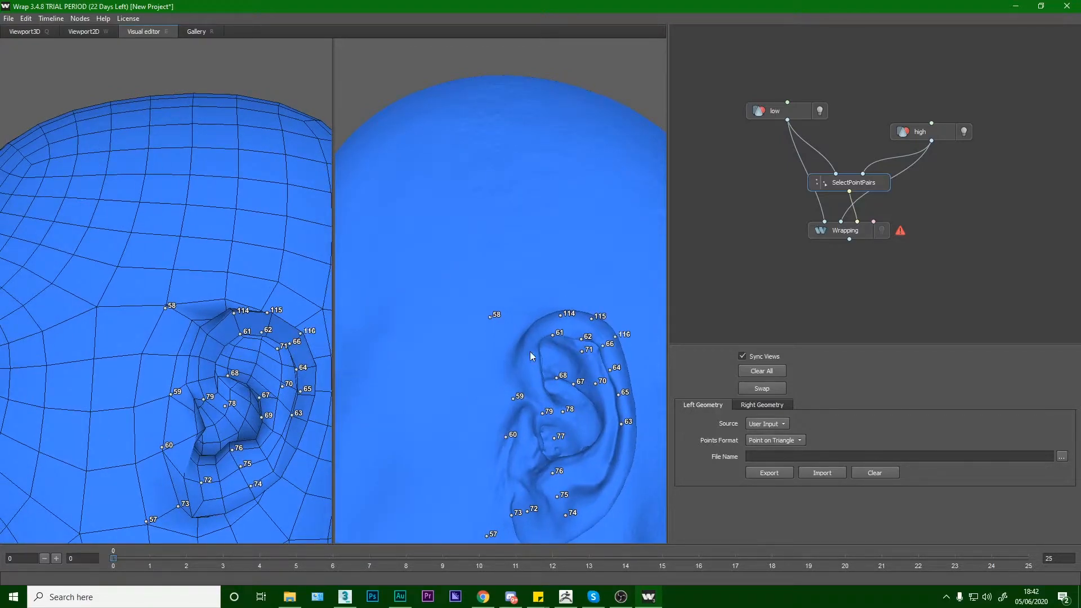
# Place five matching point pairs down the rear rim of the left ear toward the earlobe.
pyautogui.click(314, 367)
pyautogui.click(626, 366)
pyautogui.click(633, 422)
pyautogui.click(632, 393)
pyautogui.click(285, 438)
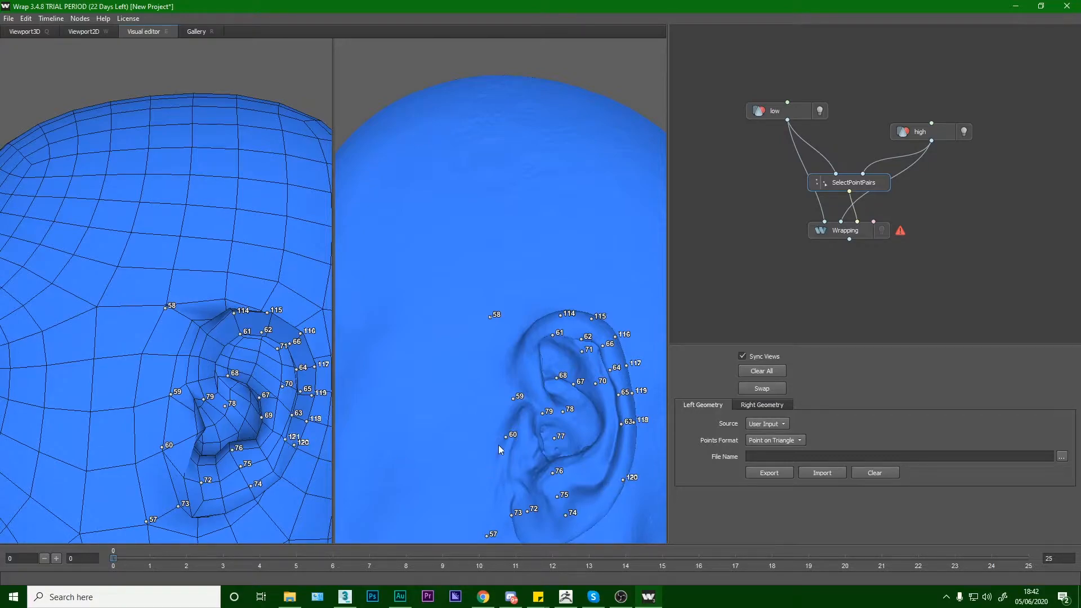
pyautogui.click(612, 470)
# Place one matching point pair on the left ear's upper front rim and one in its upper inner hollow.
pyautogui.click(198, 357)
pyautogui.click(234, 356)
pyautogui.moveTo(548, 367); pyautogui.dragTo(501, 370)
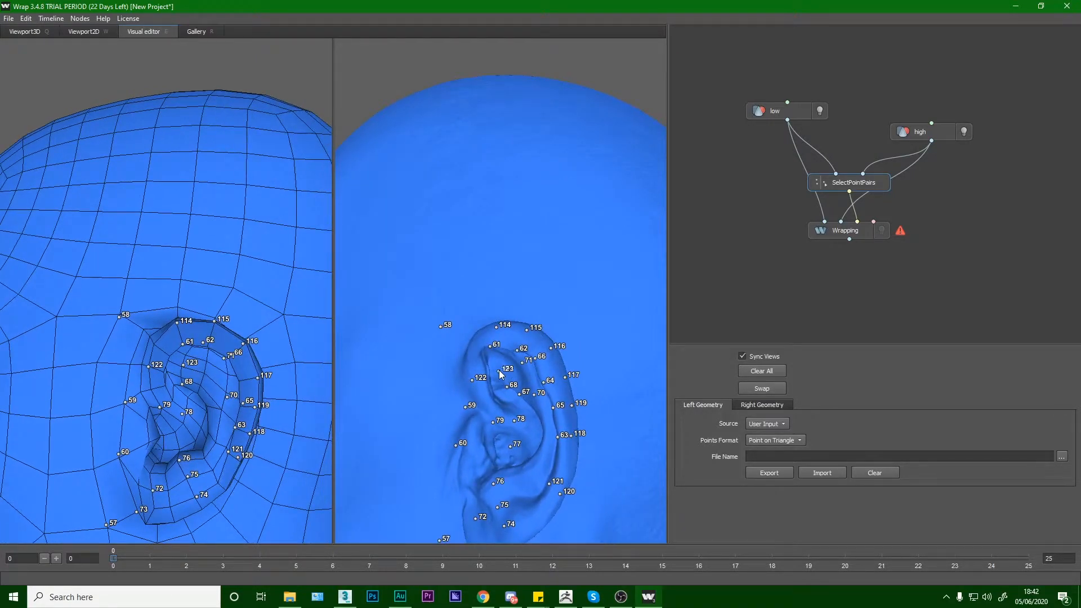
# Place matching point pairs around the inner corner of the right eye and along the inner part of its upper eyelid.
pyautogui.scroll(-8, 501, 371)
pyautogui.moveTo(263, 370); pyautogui.dragTo(367, 374)
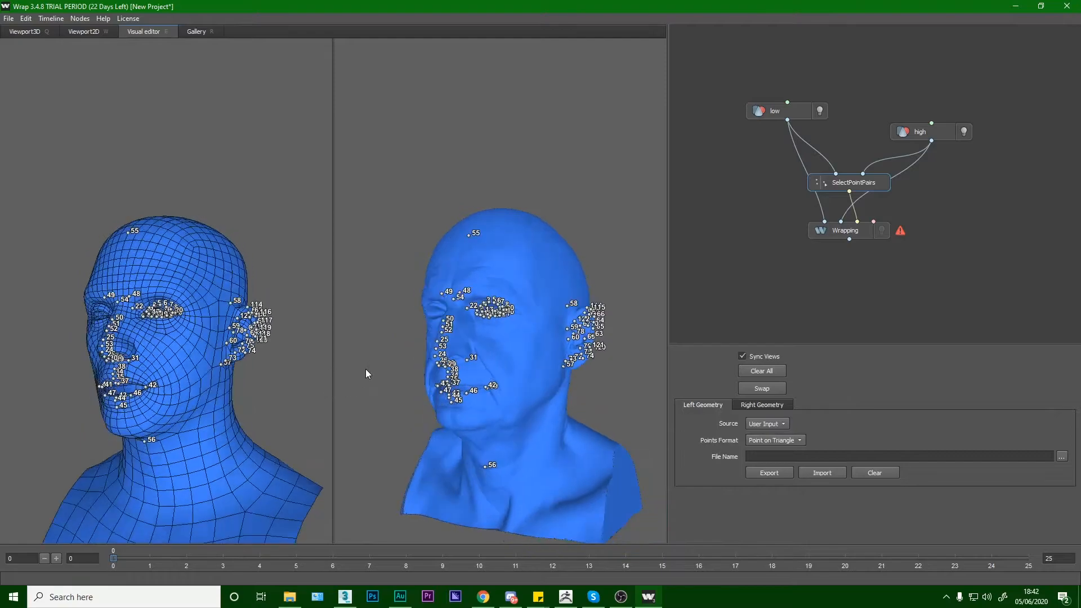
pyautogui.scroll(5, 195, 434)
pyautogui.moveTo(221, 436); pyautogui.dragTo(198, 354)
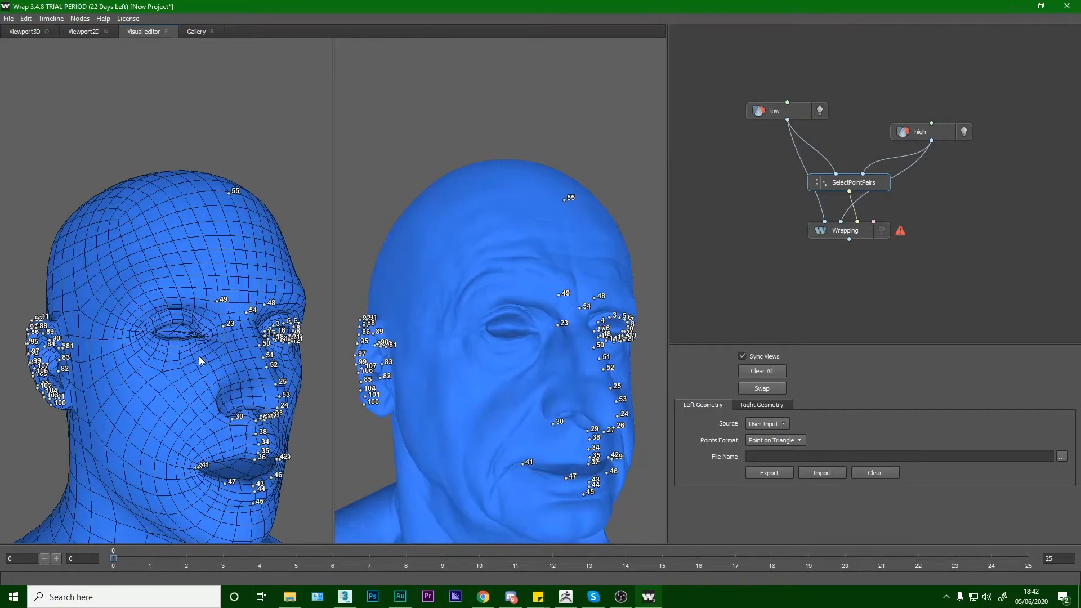
pyautogui.scroll(10, 238, 511)
pyautogui.moveTo(192, 427); pyautogui.dragTo(210, 422)
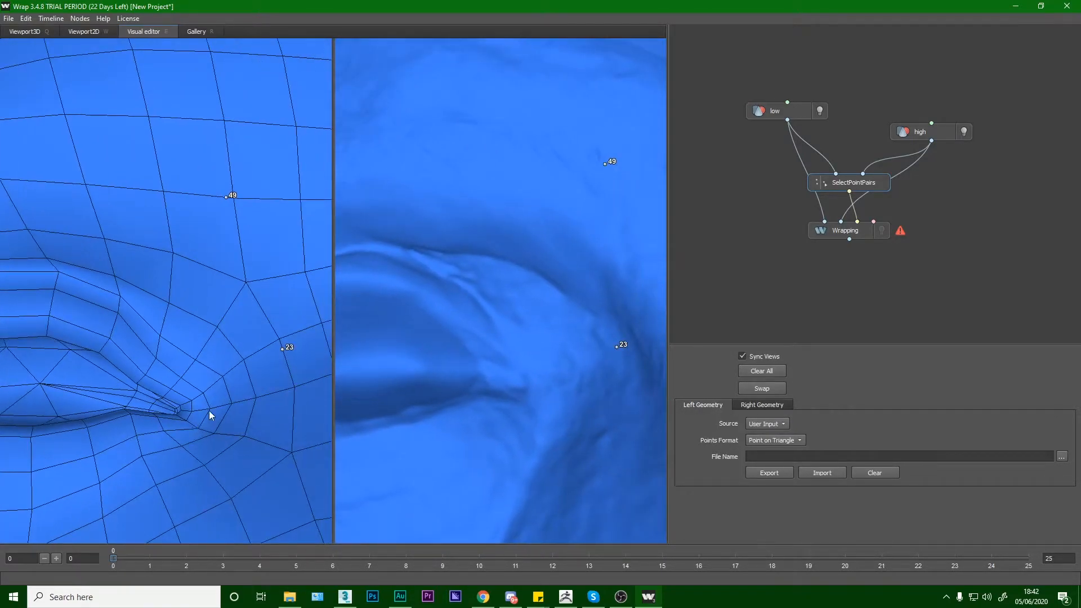
pyautogui.click(188, 399)
pyautogui.click(187, 419)
pyautogui.click(193, 410)
pyautogui.click(171, 386)
pyautogui.click(108, 336)
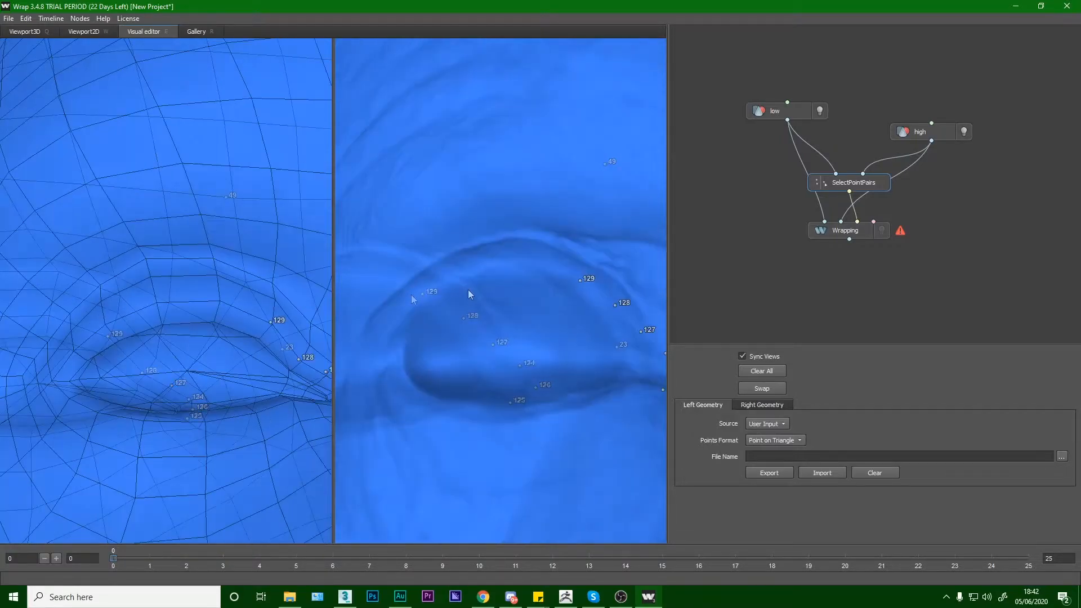
# Extend the matching point pairs across the right eye's upper eyelid toward its outer corner.
pyautogui.moveTo(423, 281); pyautogui.dragTo(437, 282)
pyautogui.moveTo(89, 321); pyautogui.dragTo(92, 323)
pyautogui.click(61, 350)
pyautogui.click(401, 303)
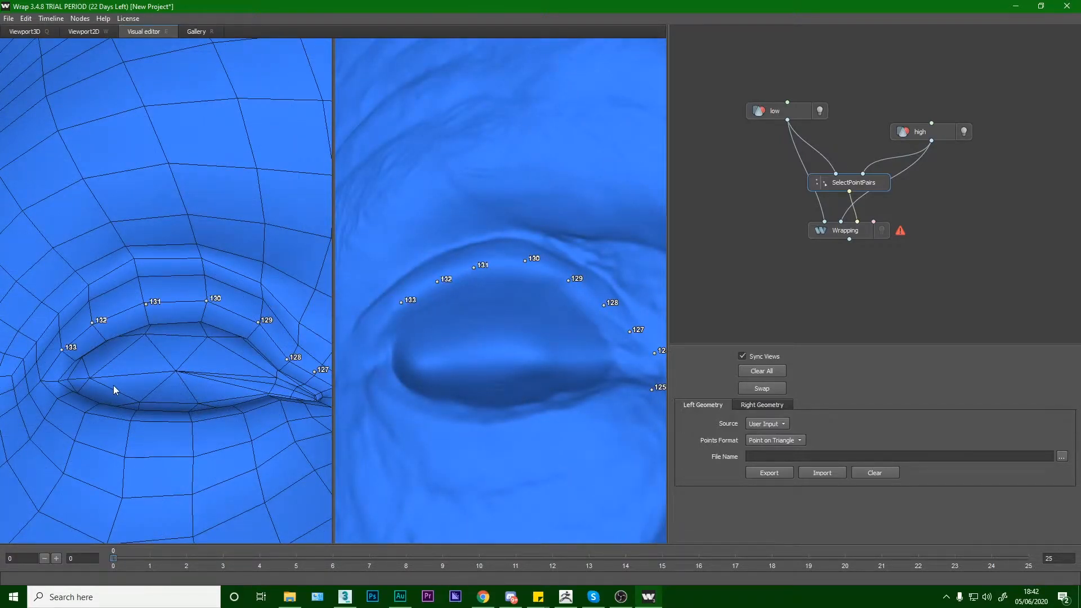
# Place eight matching point pairs from the right eye's outer corner along the lower eyelid to the inner corner.
pyautogui.click(57, 397)
pyautogui.click(385, 393)
pyautogui.click(87, 414)
pyautogui.click(414, 412)
pyautogui.click(126, 422)
pyautogui.click(453, 426)
pyautogui.click(190, 423)
pyautogui.click(514, 423)
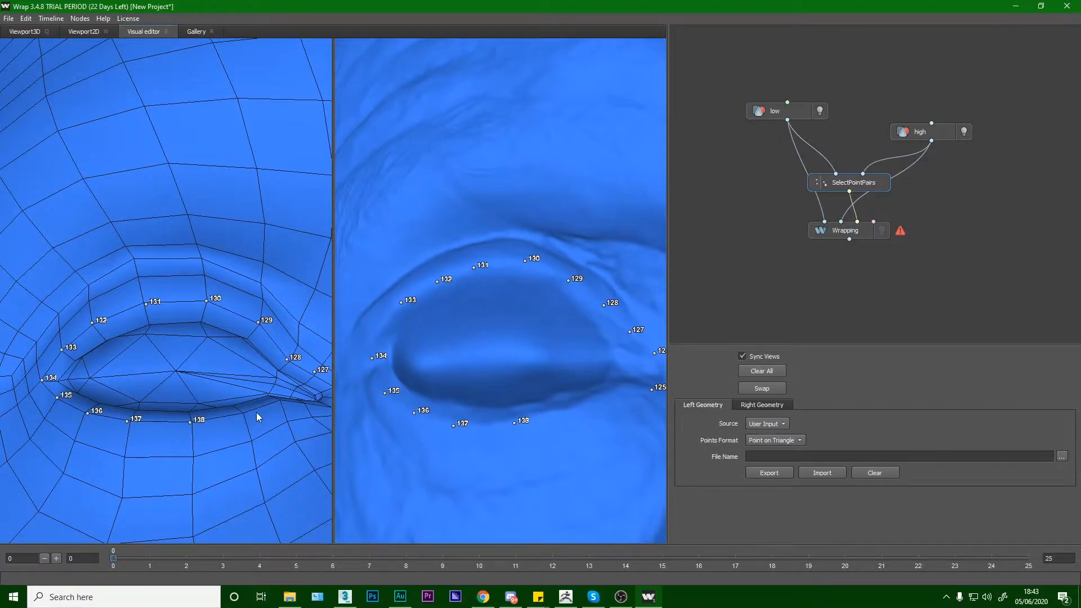
pyautogui.click(280, 402)
pyautogui.click(600, 396)
pyautogui.click(305, 403)
pyautogui.click(636, 388)
# Place two matching point pairs on the right eye's upper lid edge and one in the middle of the eye.
pyautogui.click(148, 324)
pyautogui.click(478, 289)
pyautogui.click(202, 320)
pyautogui.click(518, 283)
pyautogui.click(183, 369)
pyautogui.click(502, 353)
pyautogui.keyDown('alt'); pyautogui.moveTo(209, 361); pyautogui.dragTo(227, 310); pyautogui.keyUp('alt')
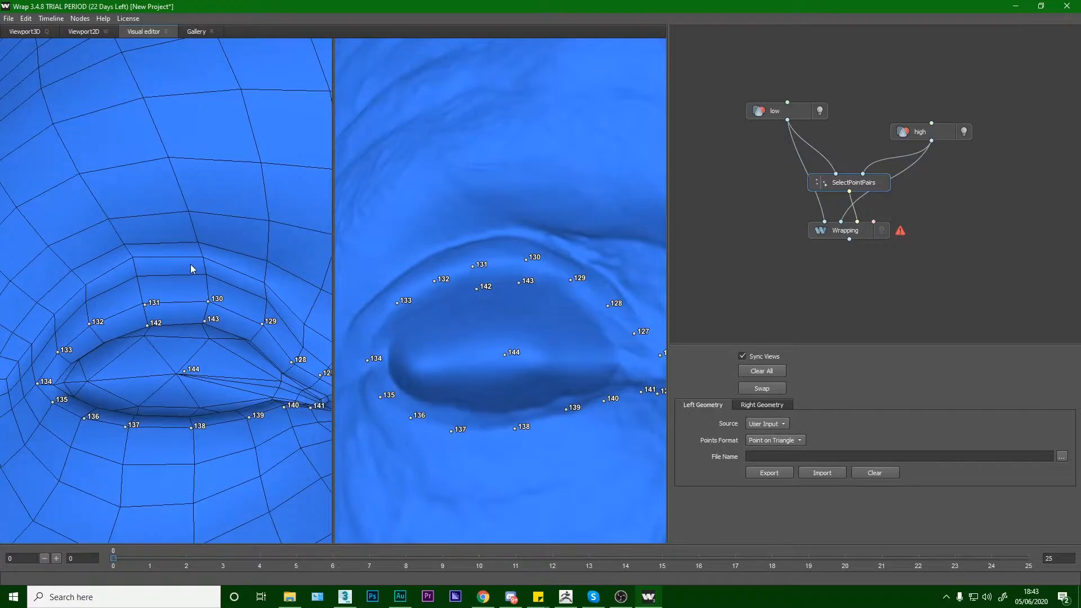
# Place four matching point pairs along the crease above the right eye's upper lid, three on the inner side and one outer.
pyautogui.scroll(-5, 197, 291)
pyautogui.keyDown('alt'); pyautogui.moveTo(283, 247); pyautogui.dragTo(175, 303, button='middle'); pyautogui.keyUp('alt')
pyautogui.scroll(3, 176, 306)
pyautogui.click(155, 320)
pyautogui.click(494, 307)
pyautogui.click(183, 345)
pyautogui.click(516, 321)
pyautogui.click(204, 358)
pyautogui.click(540, 339)
pyautogui.click(51, 325)
pyautogui.keyDown('alt'); pyautogui.moveTo(378, 323); pyautogui.dragTo(424, 315); pyautogui.keyUp('alt')
# Place matching point pairs on the skin just beside the right eye's outer corner.
pyautogui.click(128, 358)
pyautogui.click(473, 326)
pyautogui.click(137, 376)
pyautogui.click(463, 367)
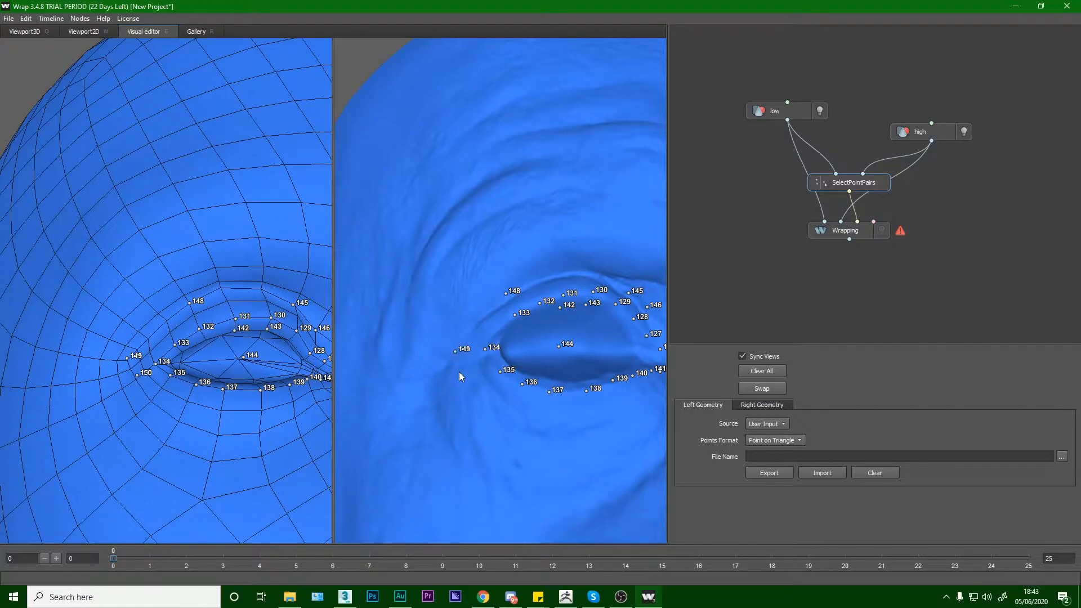
# Place three matching point pairs beside the outer corner of the left eye.
pyautogui.keyDown('alt'); pyautogui.moveTo(475, 326); pyautogui.dragTo(223, 356); pyautogui.keyUp('alt')
pyautogui.click(457, 353)
pyautogui.click(149, 383)
pyautogui.click(479, 380)
pyautogui.click(142, 406)
pyautogui.click(475, 403)
# Place one matching point pair on each cheek below the eyes.
pyautogui.keyDown('alt'); pyautogui.moveTo(475, 403); pyautogui.dragTo(412, 396, button='right'); pyautogui.keyUp('alt')
pyautogui.click(530, 372)
pyautogui.click(184, 375)
pyautogui.keyDown('alt'); pyautogui.moveTo(176, 377); pyautogui.dragTo(276, 379, button='middle'); pyautogui.keyUp('alt')
pyautogui.click(99, 368)
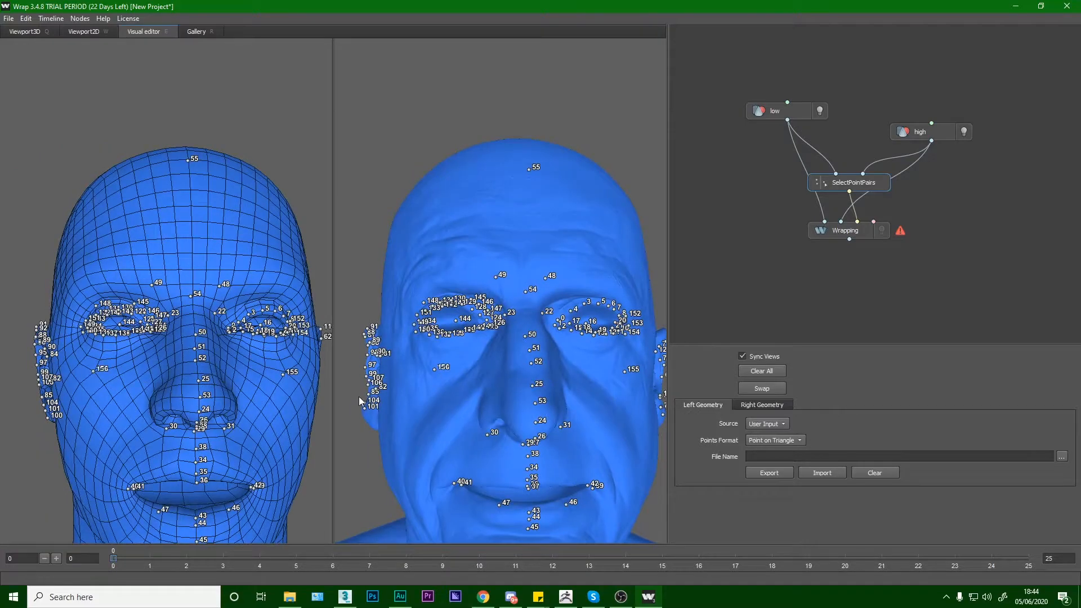
pyautogui.click(435, 370)
# Place six matching point pairs along the upper lip, three on each side of the midline.
pyautogui.keyDown('alt'); pyautogui.moveTo(435, 371); pyautogui.dragTo(433, 321); pyautogui.keyUp('alt')
pyautogui.keyDown('alt'); pyautogui.moveTo(135, 405); pyautogui.dragTo(199, 424, button='right'); pyautogui.keyUp('alt')
pyautogui.click(140, 416)
pyautogui.click(170, 406)
pyautogui.click(498, 416)
pyautogui.click(215, 408)
pyautogui.click(548, 415)
pyautogui.click(114, 429)
pyautogui.click(264, 431)
pyautogui.click(597, 430)
# Place four matching point pairs along the lower lip, redoing the first attempt.
pyautogui.click(165, 479)
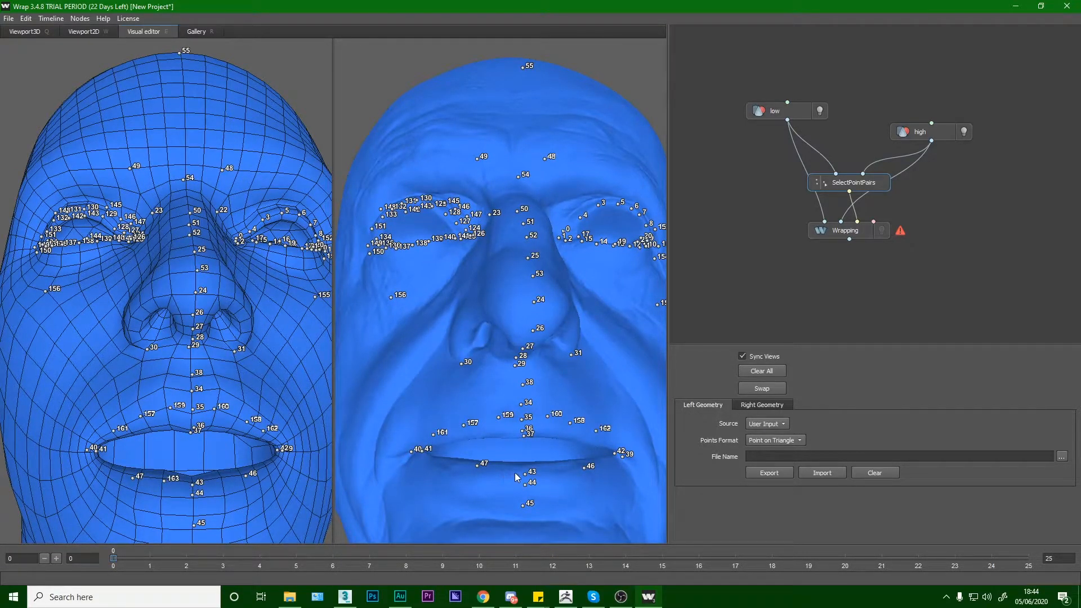
pyautogui.click(476, 467)
pyautogui.hotkey('ctrl', 'z')
pyautogui.hotkey('ctrl', 'z')
pyautogui.hotkey('ctrl', 'z')
pyautogui.click(166, 481)
pyautogui.click(553, 468)
pyautogui.click(221, 481)
pyautogui.click(109, 469)
pyautogui.click(438, 465)
pyautogui.click(602, 464)
pyautogui.click(265, 467)
# Try to place a matching point pair on the chin below the lower lip.
pyautogui.moveTo(202, 451); pyautogui.dragTo(185, 366)
pyautogui.scroll(2, 235, 464)
pyautogui.click(492, 374)
pyautogui.click(165, 485)
pyautogui.click(472, 445)
# Place one matching point pair on the left side of the jaw and one on the outer left cheek.
pyautogui.moveTo(270, 375); pyautogui.dragTo(208, 379)
pyautogui.scroll(3, 214, 395)
pyautogui.click(219, 406)
pyautogui.click(591, 395)
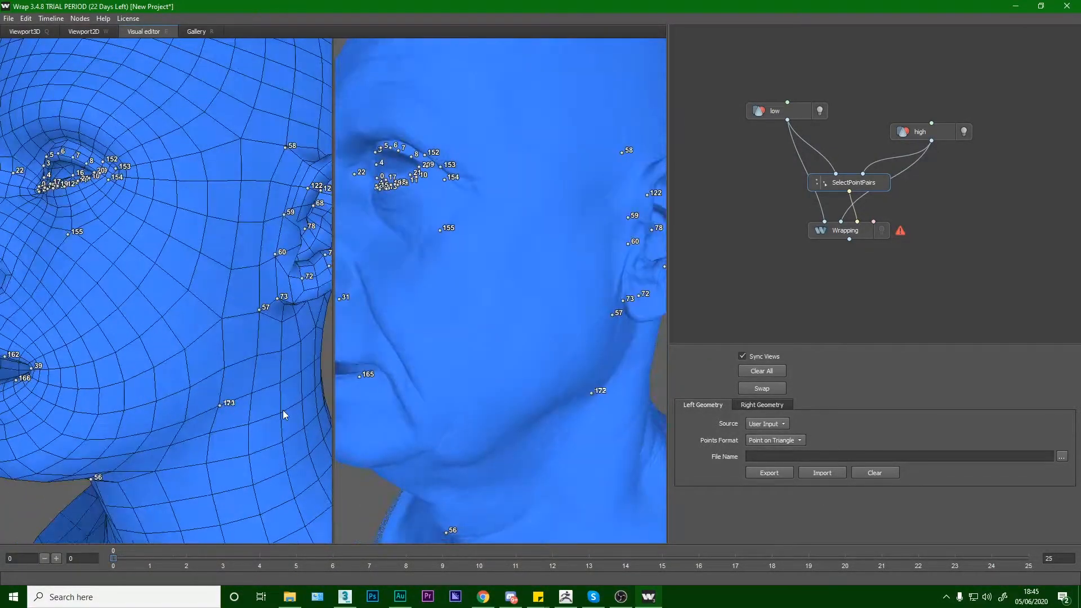
pyautogui.moveTo(418, 379); pyautogui.dragTo(411, 413, button='middle')
pyautogui.click(147, 291)
pyautogui.click(504, 305)
# Place one matching point pair on the outer right cheek and one on the right side of the jaw.
pyautogui.moveTo(442, 321); pyautogui.dragTo(609, 324)
pyautogui.click(181, 266)
pyautogui.click(513, 269)
pyautogui.click(154, 457)
pyautogui.click(521, 450)
# Place two more matching point pairs along the lower edge of the jaw.
pyautogui.scroll(-3, 273, 448)
pyautogui.moveTo(273, 448); pyautogui.dragTo(79, 414)
pyautogui.scroll(-2, 285, 366)
pyautogui.click(155, 362)
pyautogui.click(455, 355)
pyautogui.click(211, 389)
pyautogui.click(532, 404)
# Place matching point pairs beside the nose and on the cheek folds on both sides of the face.
pyautogui.moveTo(107, 338); pyautogui.dragTo(156, 326)
pyautogui.scroll(4, 193, 372)
pyautogui.moveTo(193, 371); pyautogui.dragTo(164, 335)
pyautogui.click(562, 324)
pyautogui.click(253, 357)
pyautogui.click(595, 352)
pyautogui.click(91, 351)
pyautogui.click(417, 343)
# Place one matching point pair near the outer end of each eyebrow.
pyautogui.click(297, 189)
pyautogui.click(637, 179)
pyautogui.moveTo(225, 225); pyautogui.dragTo(141, 264)
pyautogui.click(74, 228)
pyautogui.click(425, 224)
# Try to re-pair the mismatched points on the right cheek of both heads.
pyautogui.scroll(3, 198, 374)
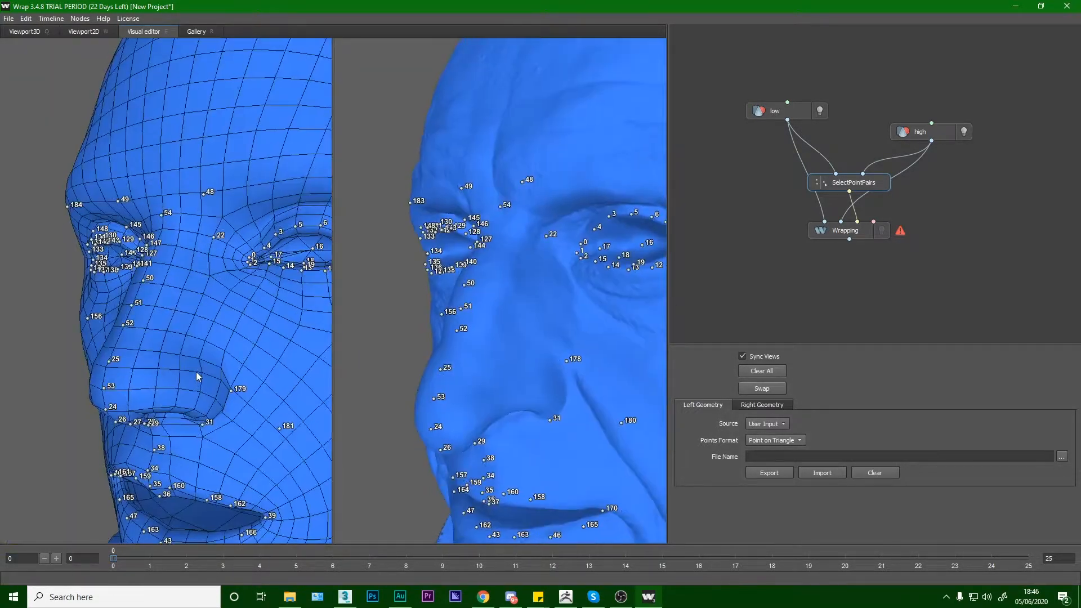
pyautogui.moveTo(233, 396); pyautogui.dragTo(216, 344)
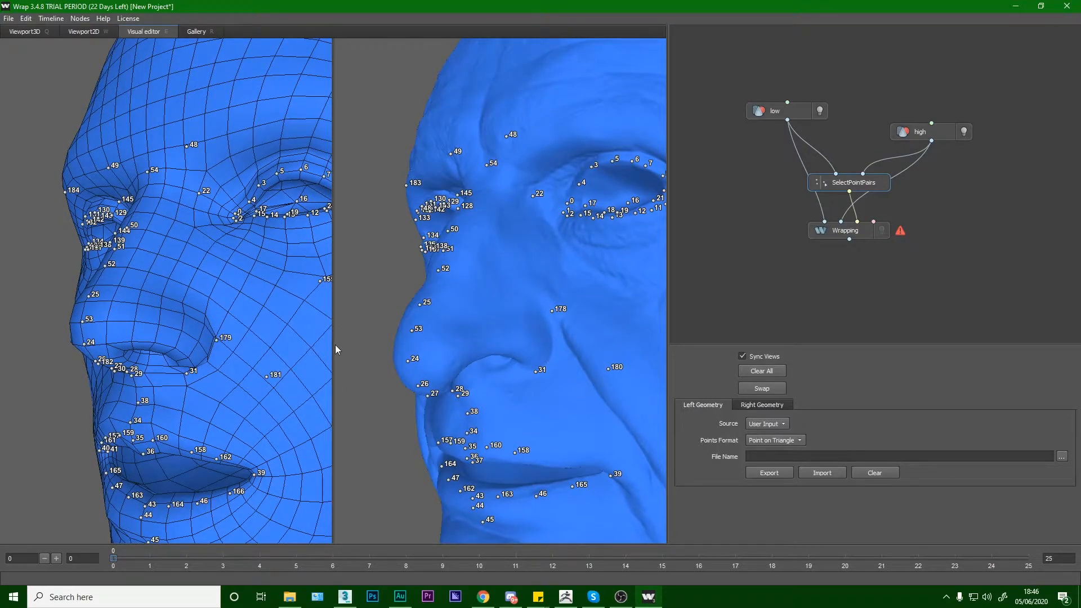
pyautogui.scroll(-3, 218, 332)
pyautogui.moveTo(217, 331); pyautogui.dragTo(254, 350)
pyautogui.click(488, 345)
pyautogui.scroll(3, 487, 345)
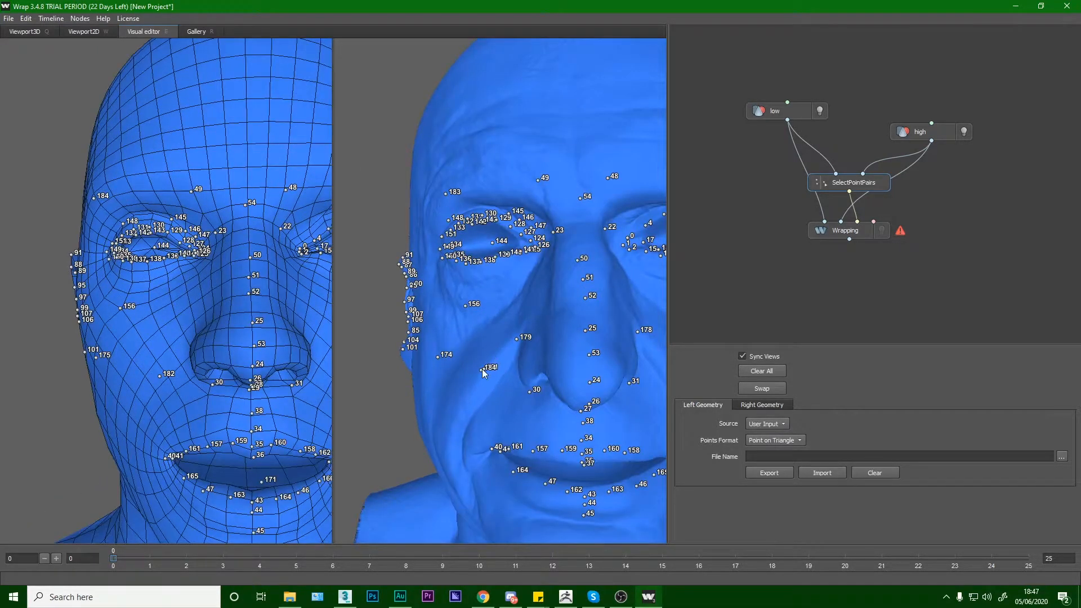
pyautogui.click(165, 367)
pyautogui.scroll(5, 492, 366)
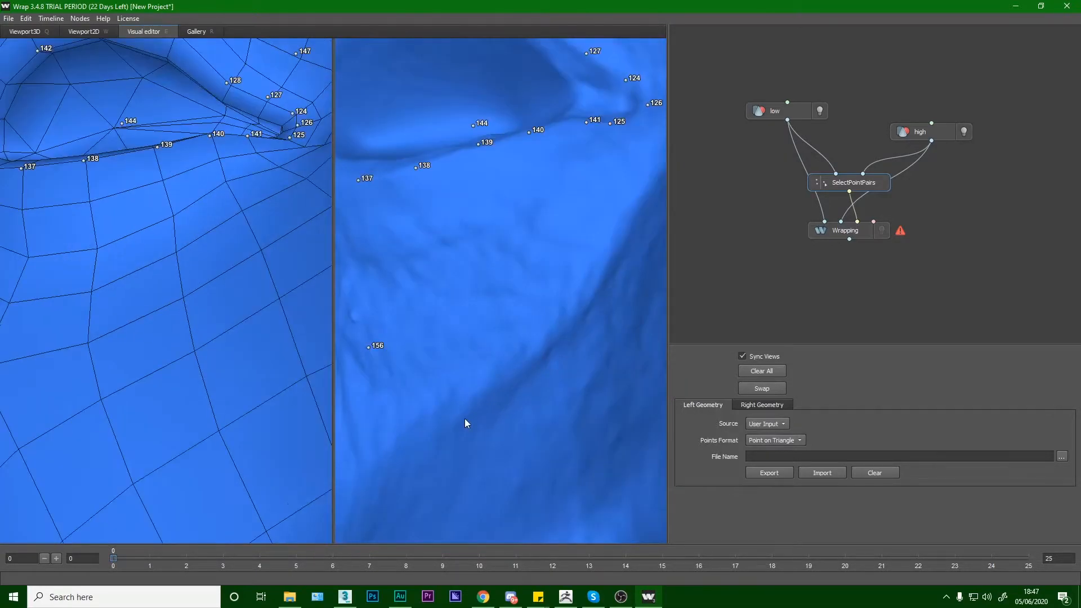
pyautogui.scroll(-2, 462, 428)
pyautogui.click(452, 446)
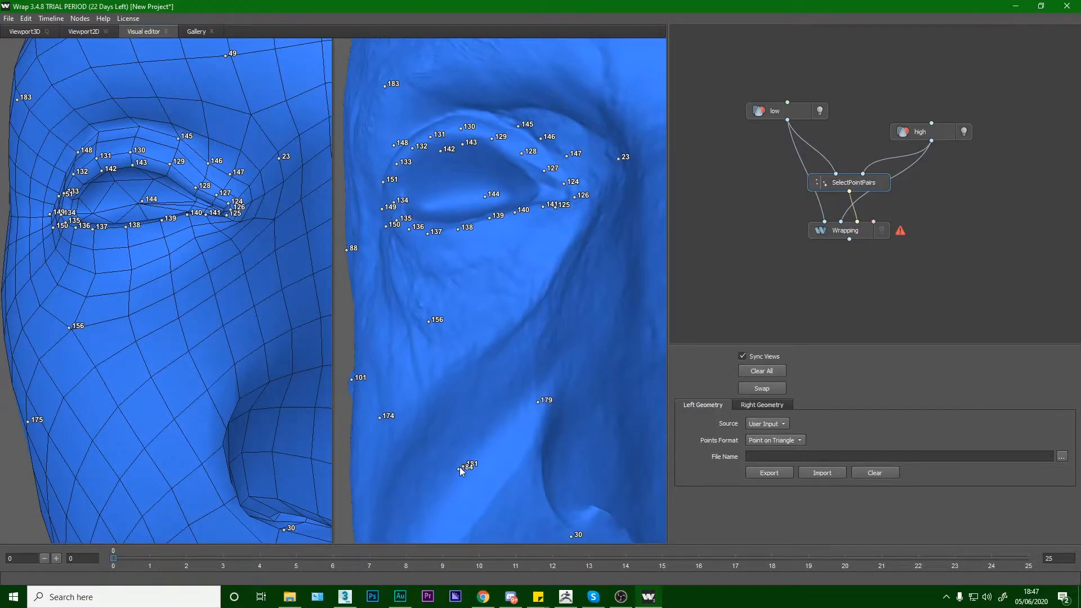
# Delete the newly added points beside the nose and on the cheek folds.
pyautogui.scroll(-4, 460, 465)
pyautogui.press('Delete')
pyautogui.press('Delete')
pyautogui.moveTo(444, 393); pyautogui.dragTo(338, 368, button='middle')
pyautogui.scroll(-1, 338, 368)
pyautogui.press('Delete')
pyautogui.press('Delete')
pyautogui.keyDown('alt'); pyautogui.moveTo(261, 427); pyautogui.dragTo(269, 407); pyautogui.keyUp('alt')
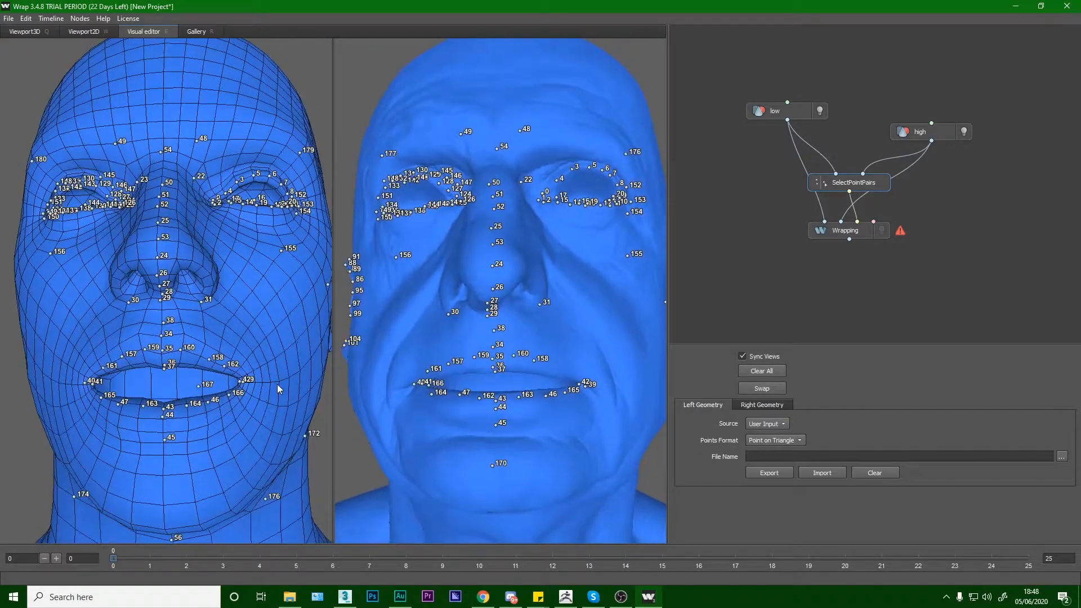
# Delete the stray points at the mouth and chin and those on the left lower jaw.
pyautogui.press('Delete')
pyautogui.press('Delete')
pyautogui.keyDown('alt'); pyautogui.moveTo(518, 411); pyautogui.dragTo(458, 404); pyautogui.keyUp('alt')
pyautogui.press('Delete')
pyautogui.press('Delete')
pyautogui.keyDown('alt'); pyautogui.moveTo(171, 402); pyautogui.dragTo(275, 385); pyautogui.keyUp('alt')
pyautogui.press('Delete')
pyautogui.press('Delete')
pyautogui.keyDown('alt'); pyautogui.moveTo(316, 427); pyautogui.dragTo(253, 432); pyautogui.keyUp('alt')
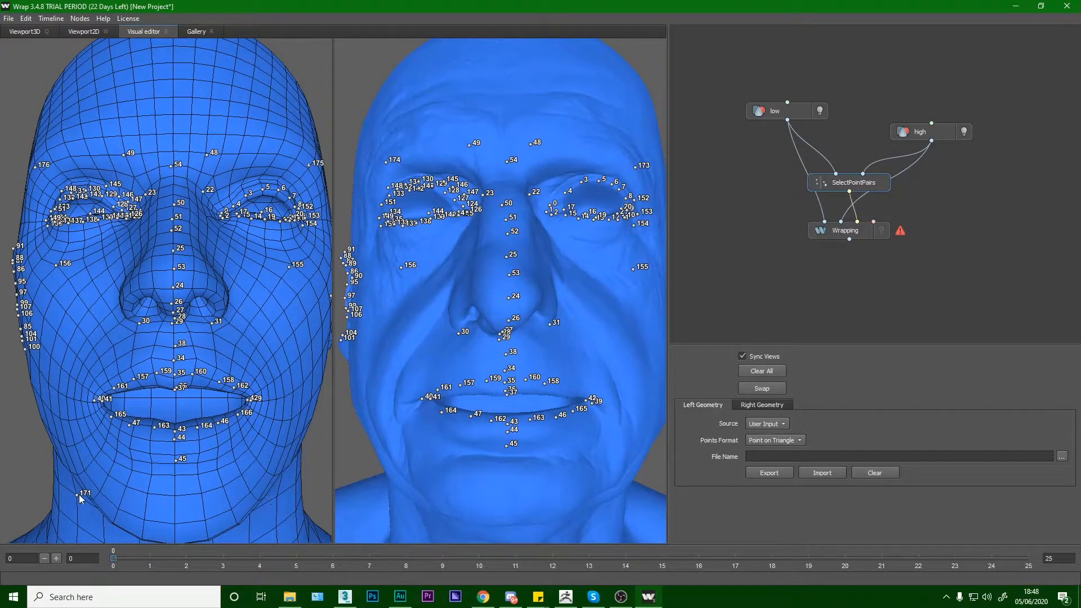
# Delete the added points on the outer left cheek and the left side of the jaw.
pyautogui.keyDown('alt'); pyautogui.moveTo(77, 494); pyautogui.dragTo(576, 482); pyautogui.keyUp('alt')
pyautogui.press('Delete')
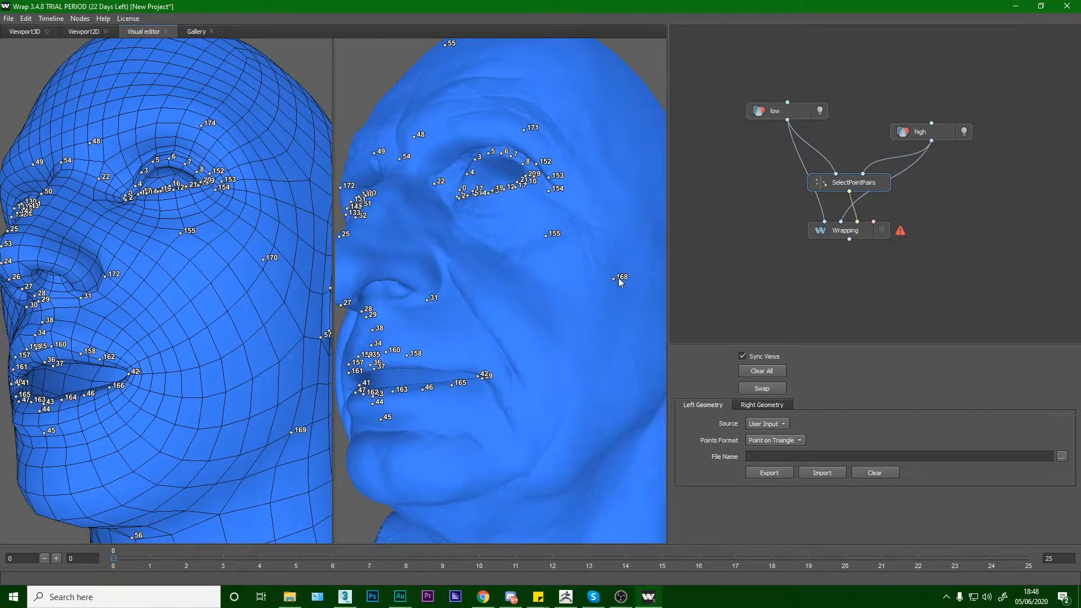
pyautogui.press('Delete')
pyautogui.press('Delete')
pyautogui.scroll(-4, 270, 439)
pyautogui.keyDown('alt'); pyautogui.moveTo(210, 454); pyautogui.dragTo(327, 433); pyautogui.keyUp('alt')
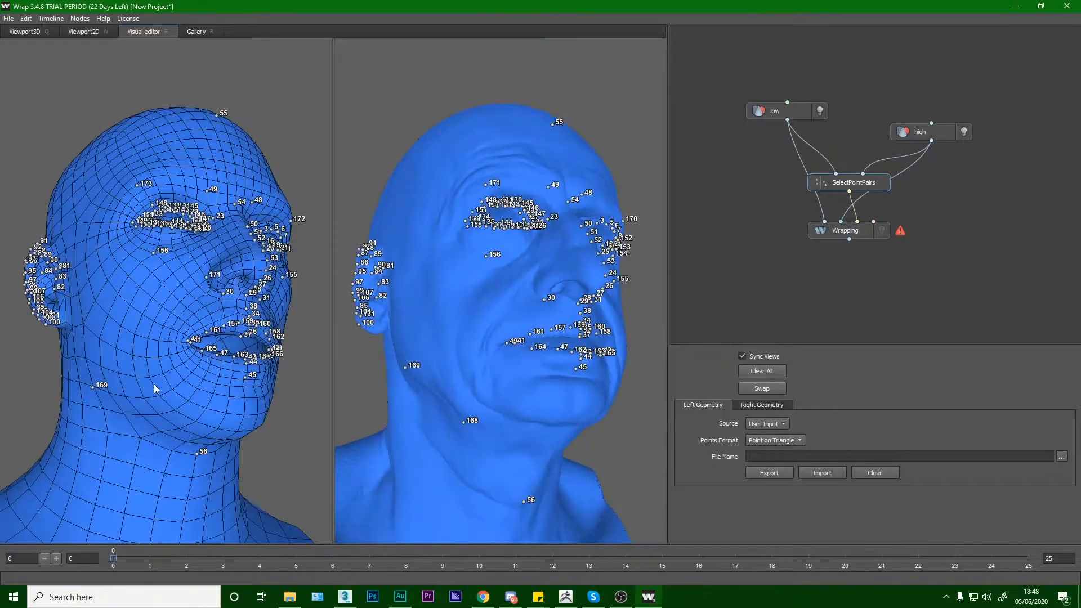
# Delete the remaining added points on the right jaw, beside the nose and at the eyebrows.
pyautogui.keyDown('alt'); pyautogui.moveTo(403, 367); pyautogui.dragTo(536, 306); pyautogui.keyUp('alt')
pyautogui.scroll(4, 481, 273)
pyautogui.keyDown('alt'); pyautogui.moveTo(122, 280); pyautogui.dragTo(181, 278); pyautogui.keyUp('alt')
pyautogui.keyDown('alt'); pyautogui.moveTo(73, 133); pyautogui.dragTo(287, 201); pyautogui.keyUp('alt')
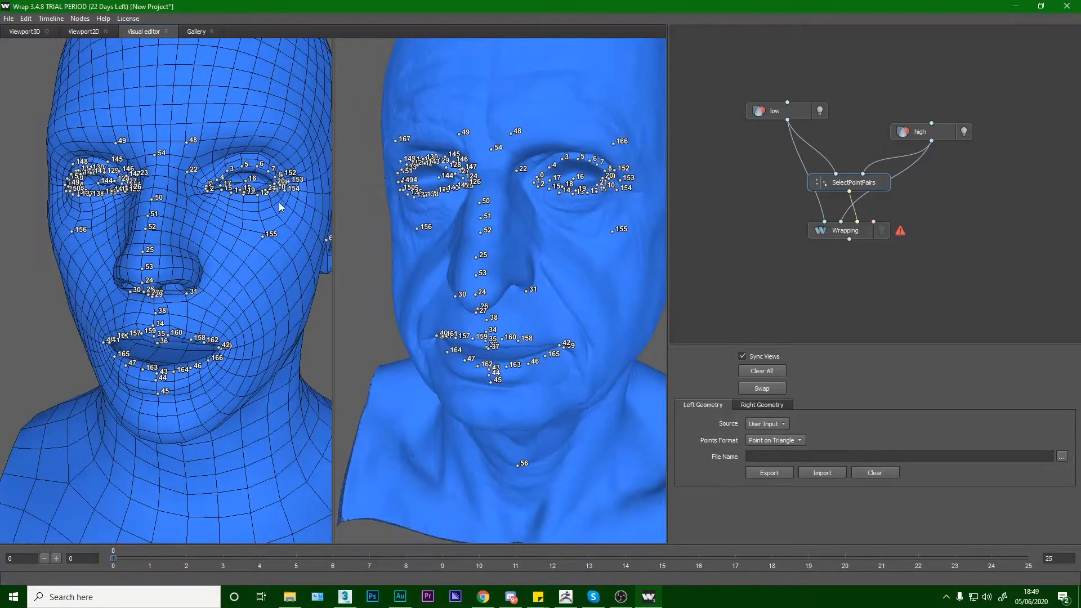
pyautogui.keyDown('alt'); pyautogui.moveTo(397, 147); pyautogui.dragTo(462, 355); pyautogui.keyUp('alt')
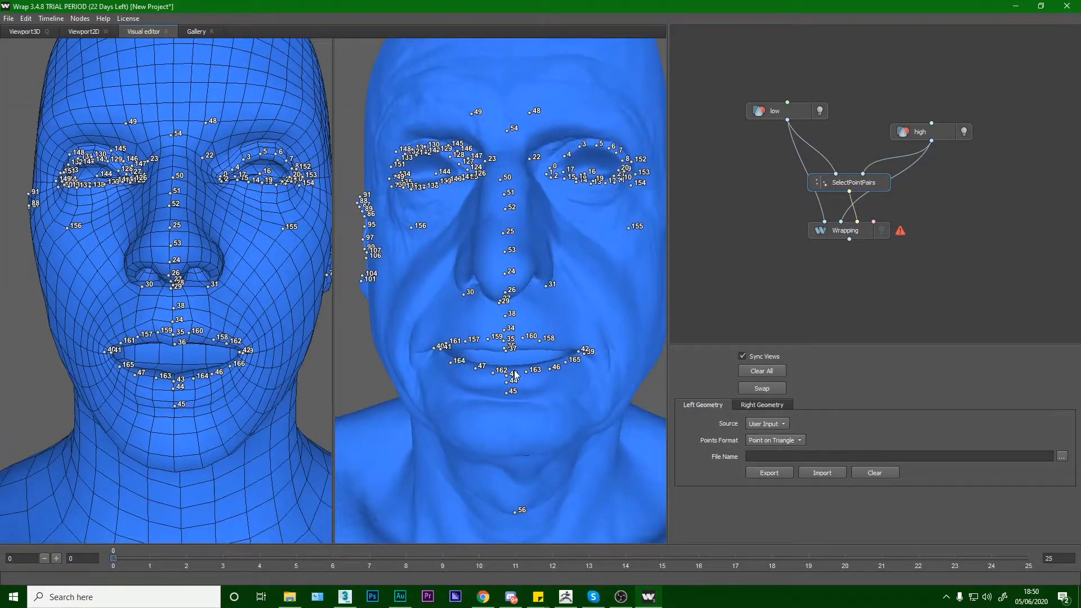
# Remove the added lower-lip points and the outermost left upper-lip point pair.
pyautogui.rightClick(156, 377)
pyautogui.rightClick(226, 344)
pyautogui.rightClick(566, 363)
pyautogui.rightClick(232, 366)
pyautogui.rightClick(120, 366)
pyautogui.keyDown('alt'); pyautogui.moveTo(144, 345); pyautogui.dragTo(215, 342); pyautogui.keyUp('alt')
pyautogui.scroll(3, 215, 342)
pyautogui.keyDown('alt'); pyautogui.moveTo(215, 315); pyautogui.dragTo(204, 238, button='middle'); pyautogui.keyUp('alt')
pyautogui.keyDown('alt'); pyautogui.moveTo(204, 238); pyautogui.dragTo(183, 229); pyautogui.keyUp('alt')
pyautogui.keyDown('alt'); pyautogui.moveTo(347, 358); pyautogui.dragTo(242, 340); pyautogui.keyUp('alt')
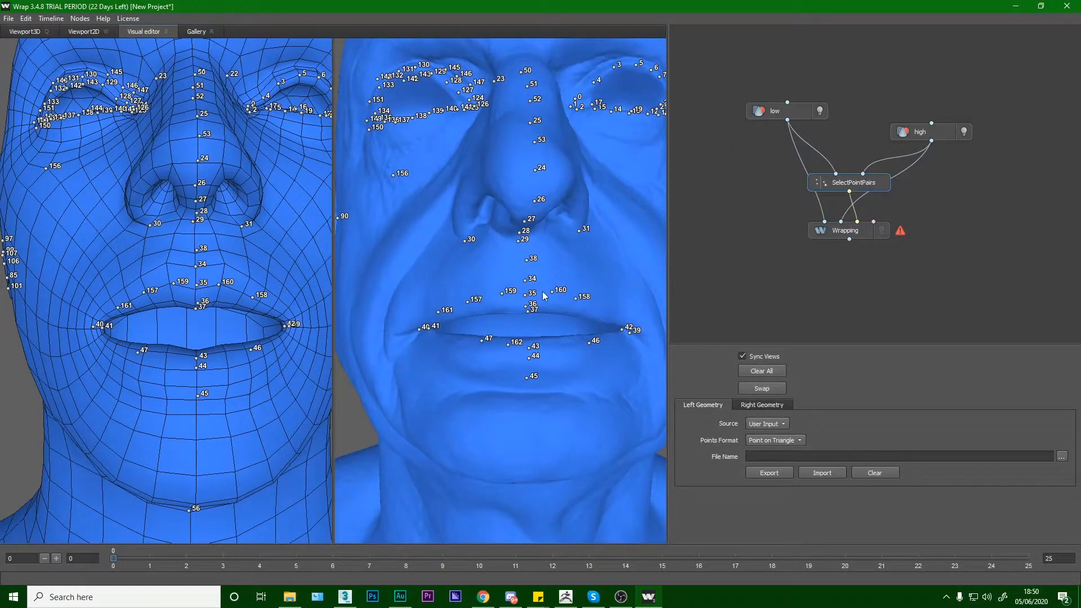
# Examine the point pairs around the mouth and across the side of the face on both heads.
pyautogui.keyDown('alt'); pyautogui.moveTo(319, 350); pyautogui.dragTo(319, 364); pyautogui.keyUp('alt')
pyautogui.rightClick(121, 360)
pyautogui.click(452, 356)
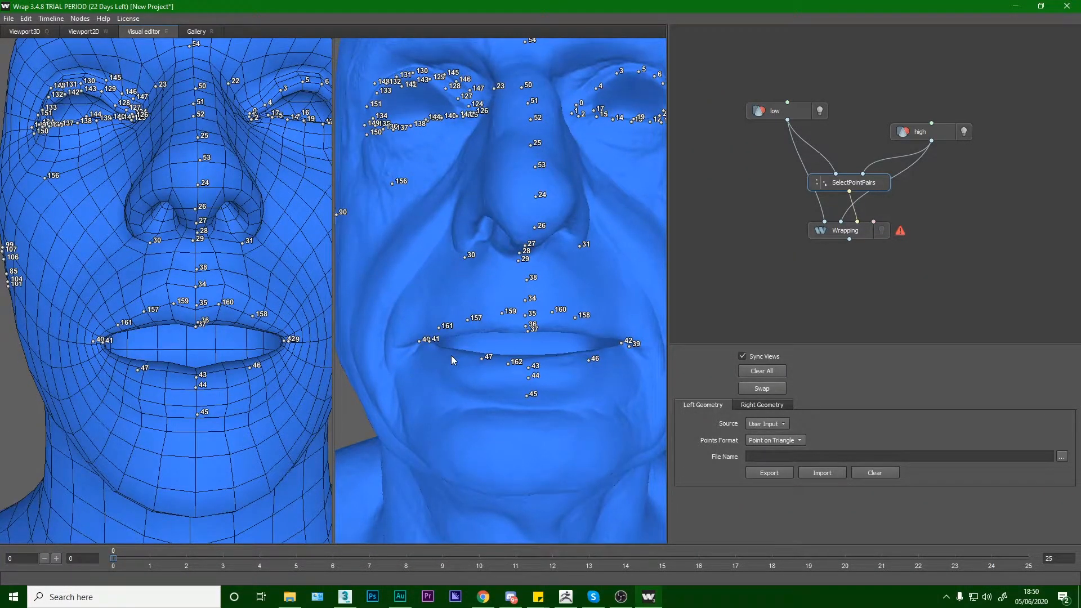
pyautogui.keyDown('alt'); pyautogui.moveTo(432, 244); pyautogui.dragTo(444, 279); pyautogui.keyUp('alt')
pyautogui.scroll(-3, 245, 292)
pyautogui.keyDown('alt'); pyautogui.moveTo(245, 292); pyautogui.dragTo(85, 343); pyautogui.keyUp('alt')
pyautogui.scroll(2, 238, 266)
pyautogui.scroll(4, 214, 215)
pyautogui.scroll(-2, 209, 210)
pyautogui.scroll(-4, 155, 277)
pyautogui.scroll(-2, 199, 283)
pyautogui.scroll(4, 172, 414)
# Remove the outer right and inner left upper-lip point pairs and the unmatched lower-lip point on the scanned head.
pyautogui.keyDown('alt'); pyautogui.moveTo(172, 415); pyautogui.dragTo(160, 394); pyautogui.keyUp('alt')
pyautogui.rightClick(134, 373)
pyautogui.rightClick(450, 372)
pyautogui.rightClick(570, 367)
pyautogui.rightClick(237, 359)
pyautogui.keyDown('alt'); pyautogui.moveTo(237, 360); pyautogui.dragTo(217, 330); pyautogui.keyUp('alt')
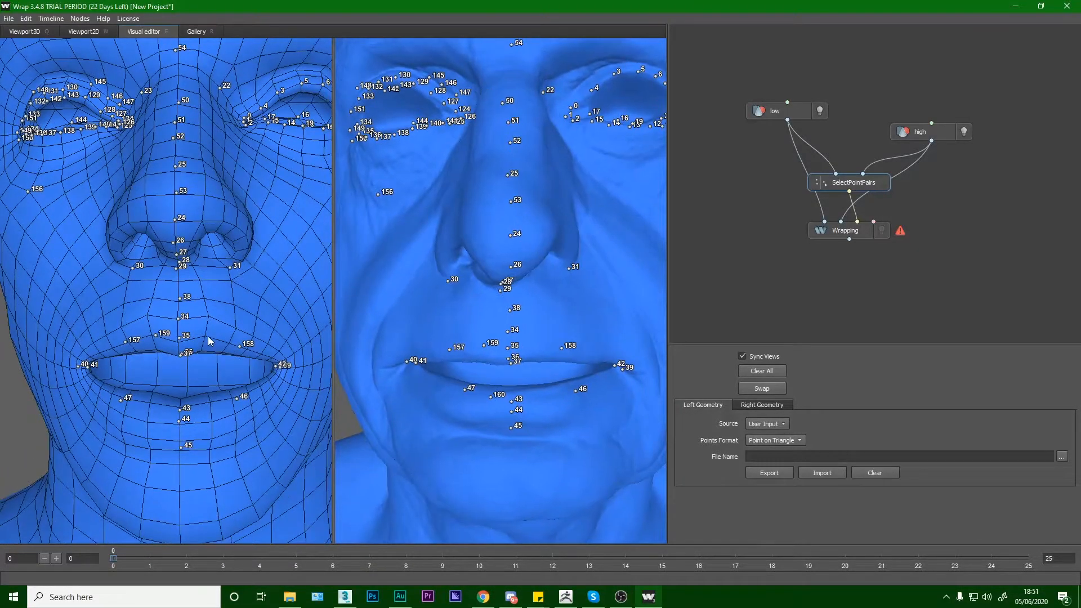
pyautogui.rightClick(210, 335)
pyautogui.rightClick(545, 347)
pyautogui.rightClick(490, 397)
# Place one matching point pair on the upper lip just left of the midline and four along the lower lip.
pyautogui.click(214, 333)
pyautogui.click(539, 343)
pyautogui.click(216, 408)
pyautogui.click(552, 393)
pyautogui.click(145, 408)
pyautogui.click(479, 397)
pyautogui.click(97, 388)
pyautogui.click(432, 381)
pyautogui.click(266, 384)
pyautogui.click(601, 378)
# Place one matching point pair on each side of the jaw below the ears.
pyautogui.keyDown('alt'); pyautogui.moveTo(257, 265); pyautogui.dragTo(306, 383); pyautogui.keyUp('alt')
pyautogui.keyDown('alt'); pyautogui.moveTo(574, 382); pyautogui.dragTo(501, 391, button='middle'); pyautogui.keyUp('alt')
pyautogui.scroll(-4, 500, 388)
pyautogui.keyDown('alt'); pyautogui.moveTo(502, 390); pyautogui.dragTo(401, 371); pyautogui.keyUp('alt')
pyautogui.scroll(-4, 402, 373)
pyautogui.click(563, 410)
pyautogui.keyDown('alt'); pyautogui.moveTo(563, 410); pyautogui.dragTo(611, 397); pyautogui.keyUp('alt')
pyautogui.click(79, 399)
pyautogui.click(383, 403)
# Place one matching point pair on each side of the nose bridge and one on the forehead above each eyebrow.
pyautogui.click(159, 257)
pyautogui.click(477, 262)
pyautogui.keyDown('alt'); pyautogui.moveTo(557, 286); pyautogui.dragTo(488, 301); pyautogui.keyUp('alt')
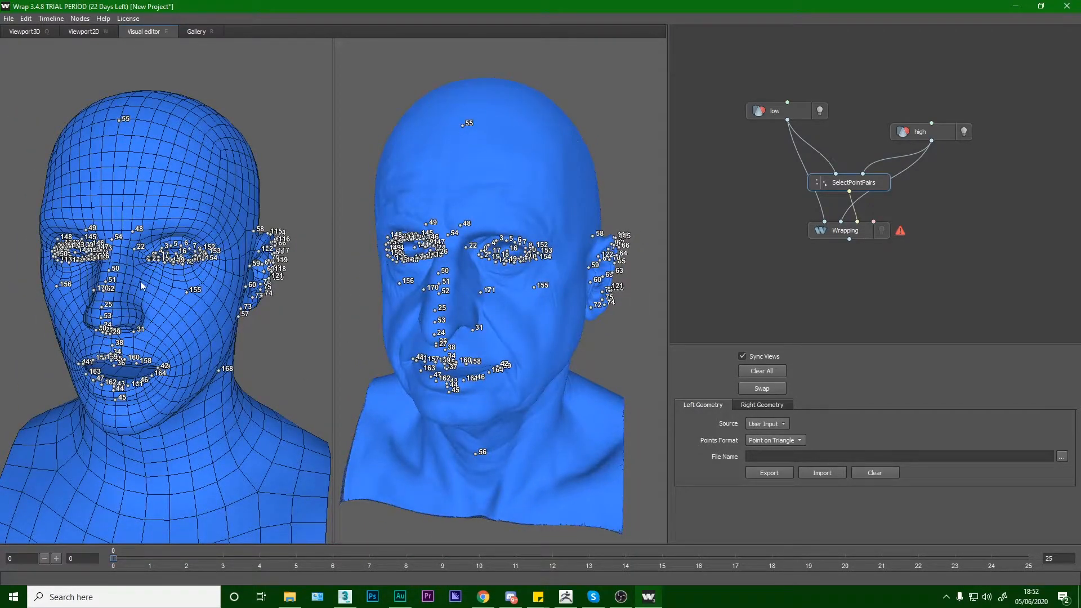
pyautogui.keyDown('alt'); pyautogui.moveTo(142, 282); pyautogui.dragTo(319, 240); pyautogui.keyUp('alt')
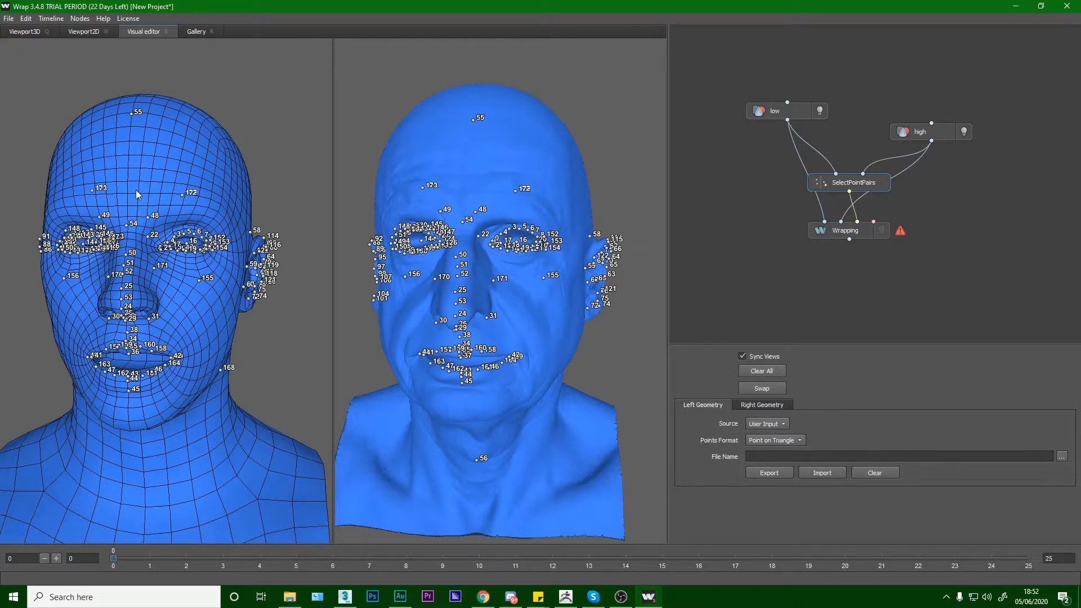
# Place one matching point pair on each cheek beside the nostrils.
pyautogui.keyDown('alt'); pyautogui.moveTo(484, 324); pyautogui.dragTo(530, 327); pyautogui.keyUp('alt')
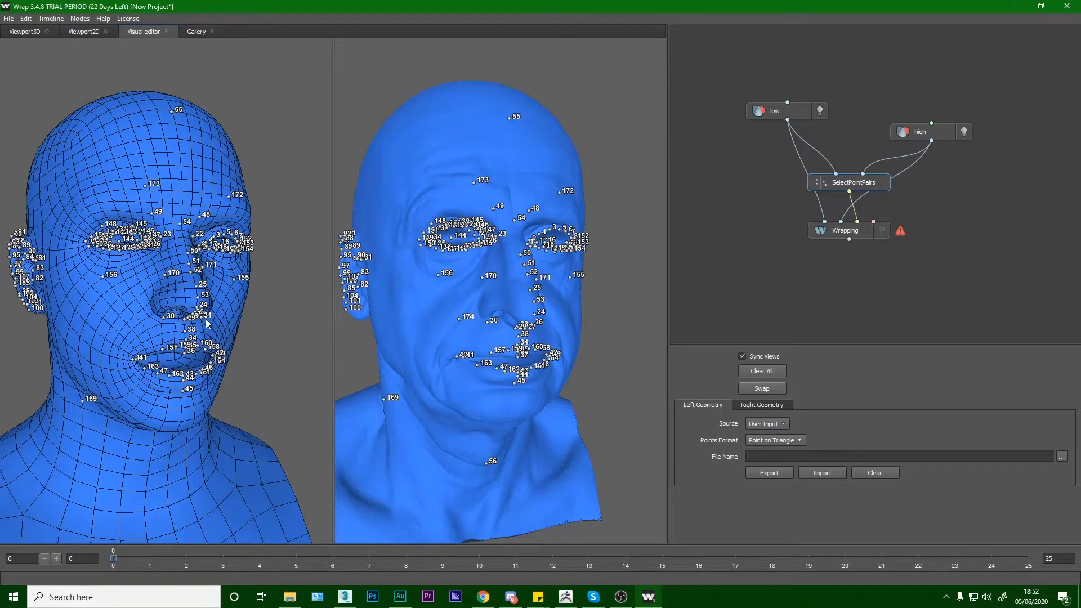
pyautogui.keyDown('alt'); pyautogui.moveTo(475, 323); pyautogui.dragTo(139, 323); pyautogui.keyUp('alt')
pyautogui.click(171, 315)
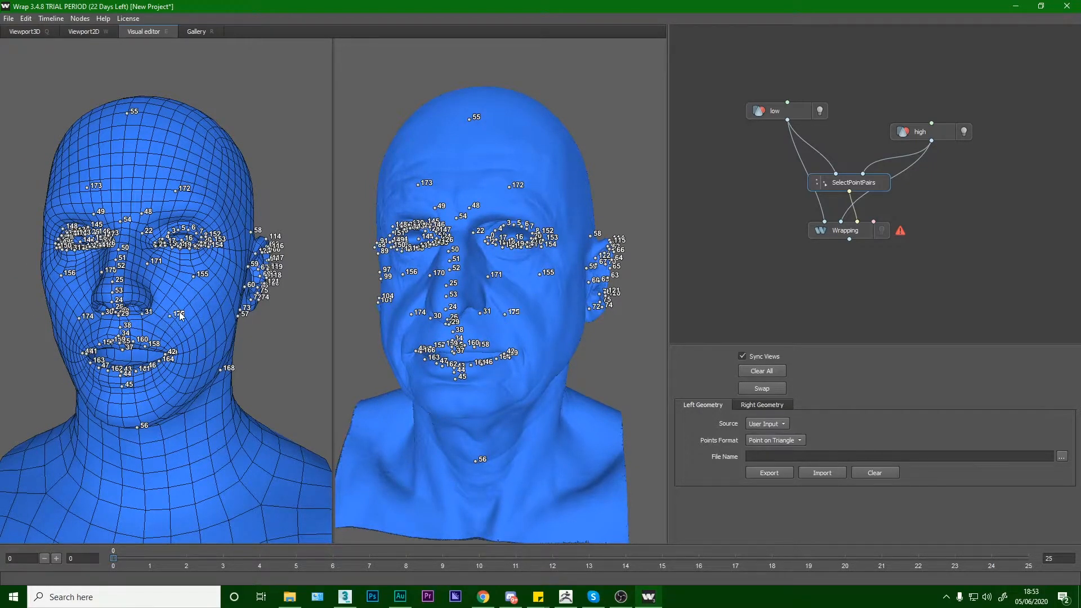
# Redo the matching point pair on the forehead above the right eyebrow.
pyautogui.keyDown('alt'); pyautogui.moveTo(528, 314); pyautogui.dragTo(549, 315); pyautogui.keyUp('alt')
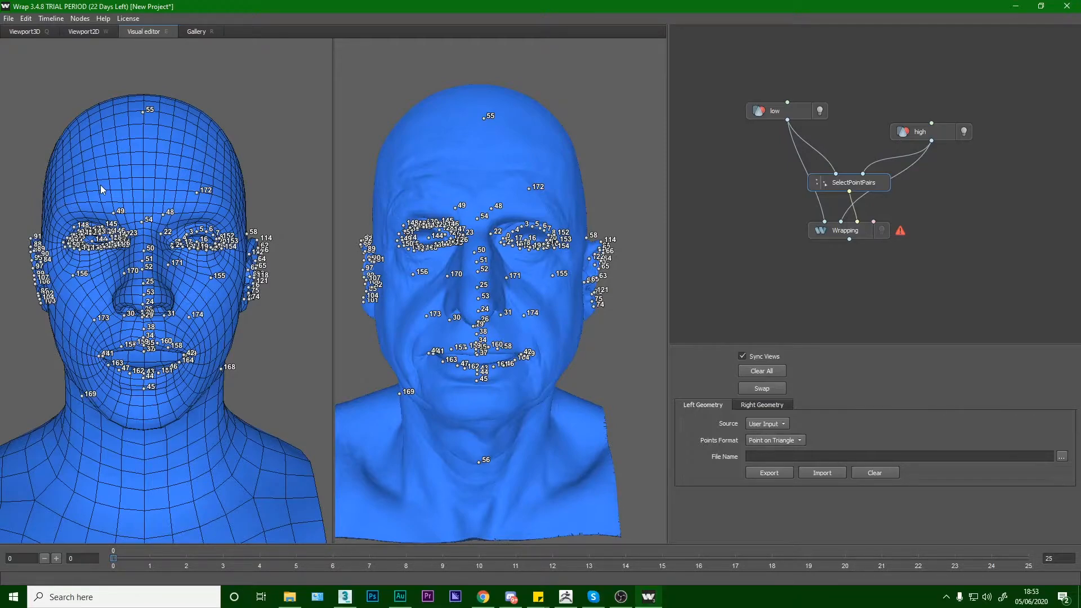
pyautogui.click(440, 178)
pyautogui.moveTo(283, 311); pyautogui.dragTo(414, 304)
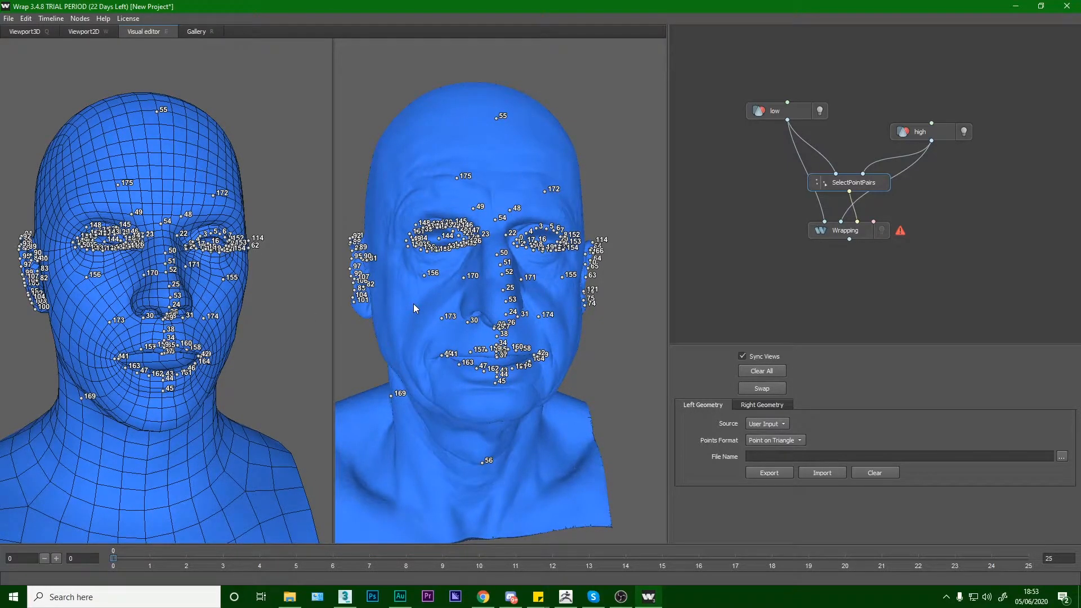
# Delete the matching point pairs on both sides of the jaw below the ears.
pyautogui.moveTo(496, 369)
pyautogui.keyDown('alt'); pyautogui.mouseDown()
pyautogui.moveTo(466, 367)
pyautogui.moveTo(472, 328)
pyautogui.moveTo(481, 367)
pyautogui.mouseUp(); pyautogui.keyUp('alt')
pyautogui.keyDown('alt'); pyautogui.moveTo(260, 399); pyautogui.dragTo(108, 375); pyautogui.keyUp('alt')
pyautogui.keyDown('ctrl'); pyautogui.click(84, 392); pyautogui.keyUp('ctrl')
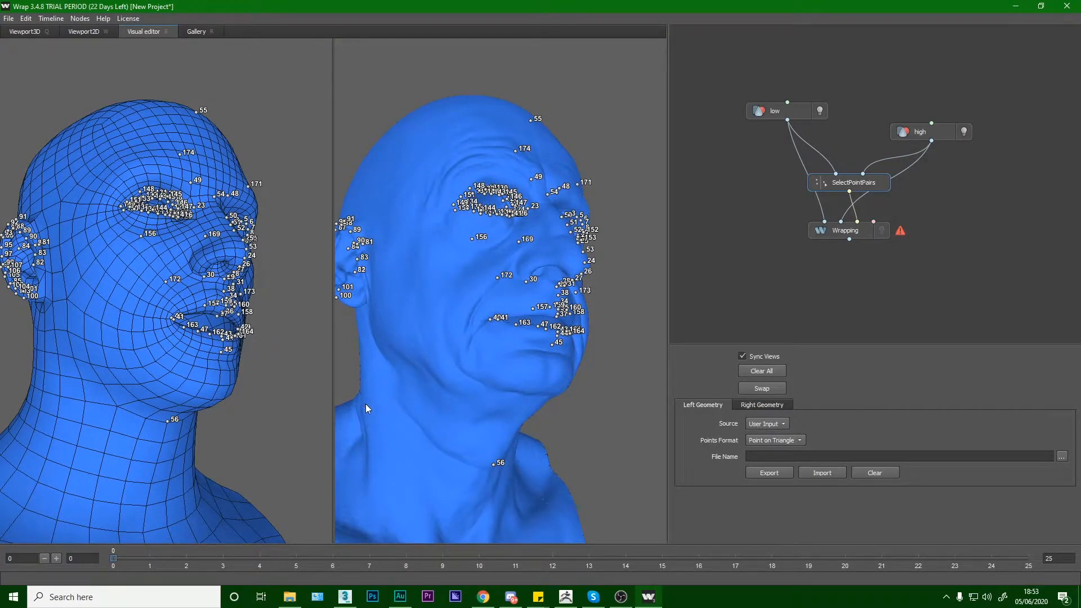
pyautogui.click(434, 398)
pyautogui.moveTo(434, 399)
pyautogui.keyDown('alt'); pyautogui.mouseDown()
pyautogui.moveTo(474, 422)
pyautogui.moveTo(442, 415)
pyautogui.moveTo(438, 388)
pyautogui.mouseUp(); pyautogui.keyUp('alt')
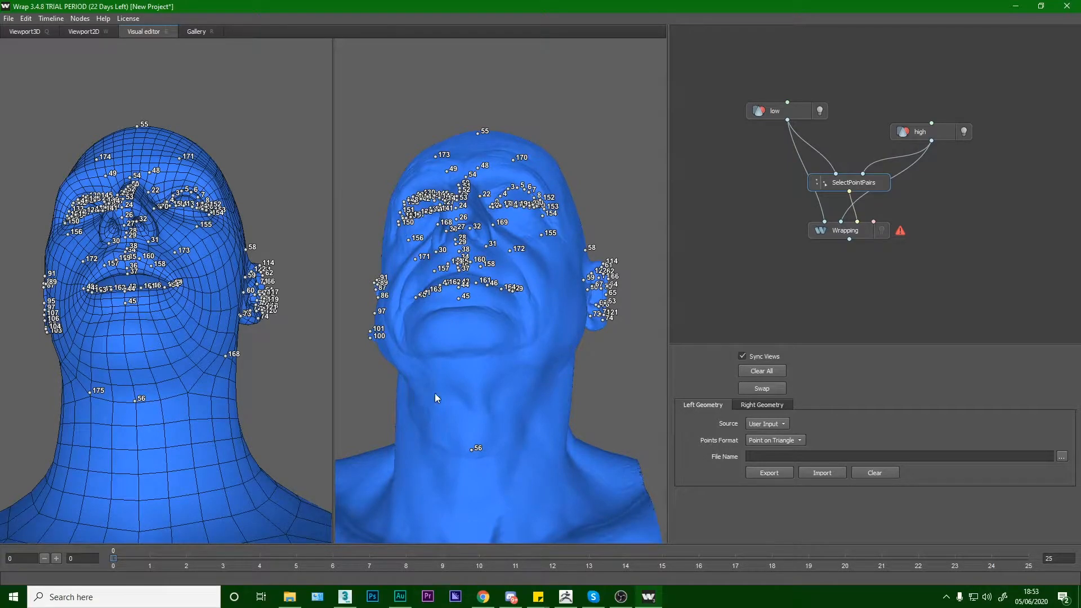
pyautogui.keyDown('alt'); pyautogui.moveTo(415, 393); pyautogui.dragTo(505, 407); pyautogui.keyUp('alt')
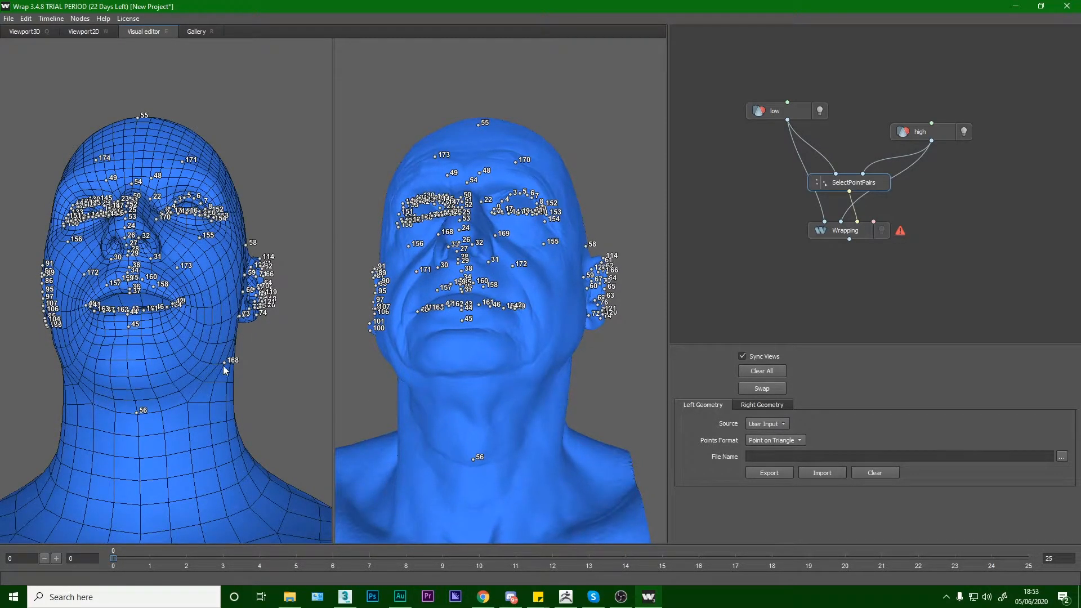
pyautogui.keyDown('alt'); pyautogui.moveTo(224, 364); pyautogui.dragTo(259, 323); pyautogui.keyUp('alt')
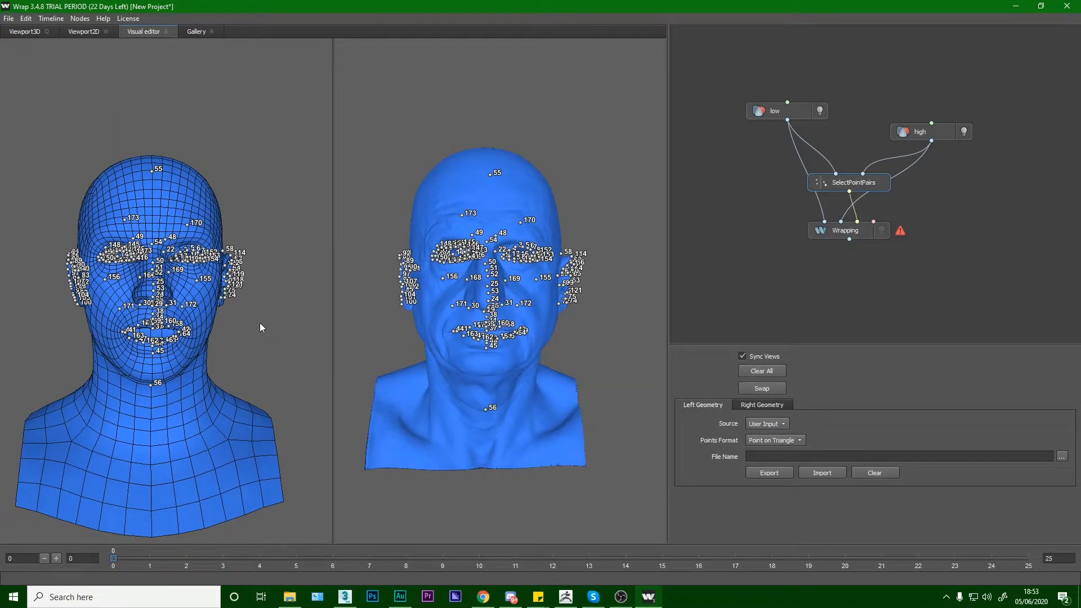
# Compute the Wrapping node and examine the wrapped mesh around the ears, mouth and neck with the high-poly scan hidden.
pyautogui.click(858, 230)
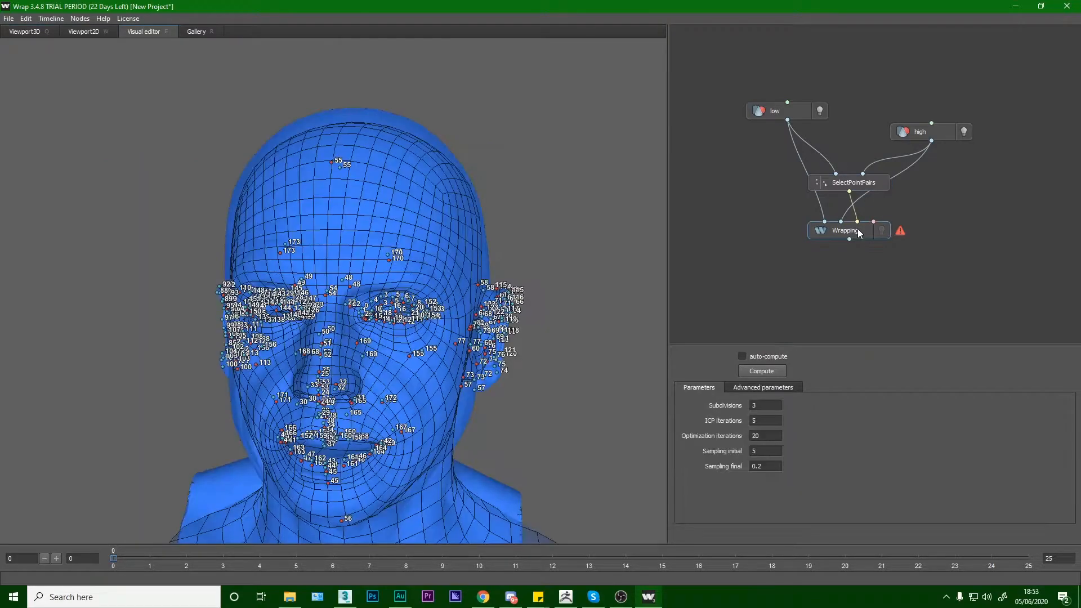
pyautogui.click(760, 371)
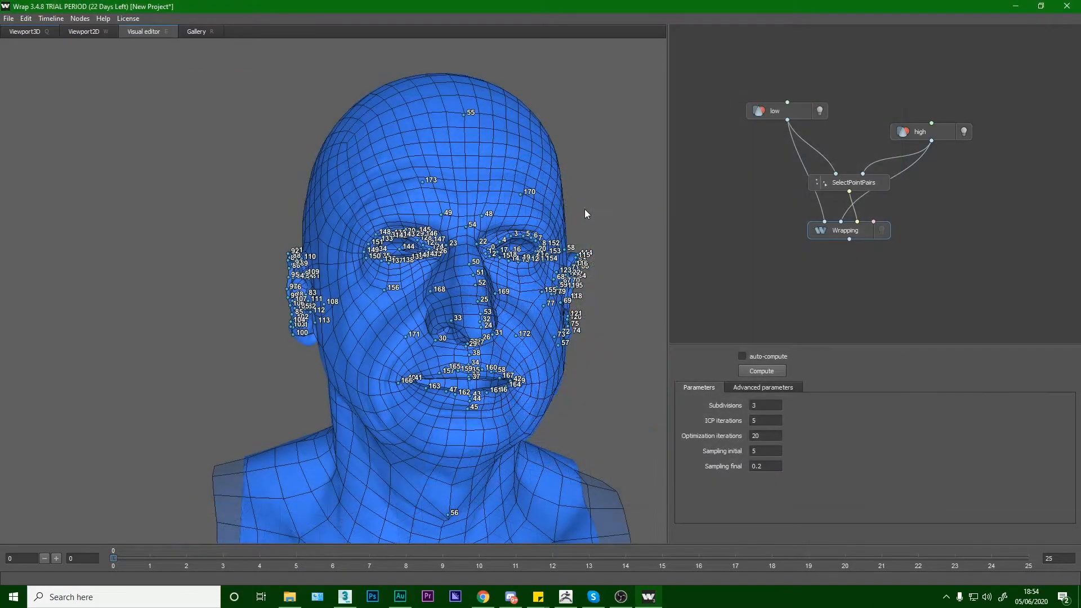
pyautogui.moveTo(585, 215); pyautogui.dragTo(599, 226)
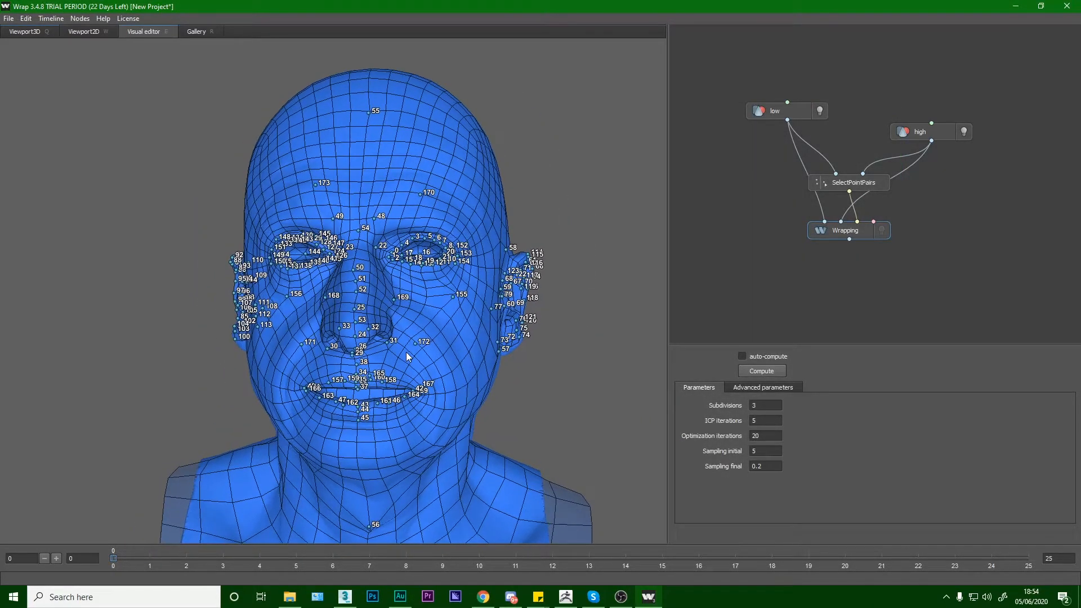
pyautogui.scroll(5, 421, 388)
pyautogui.moveTo(428, 399); pyautogui.dragTo(376, 337)
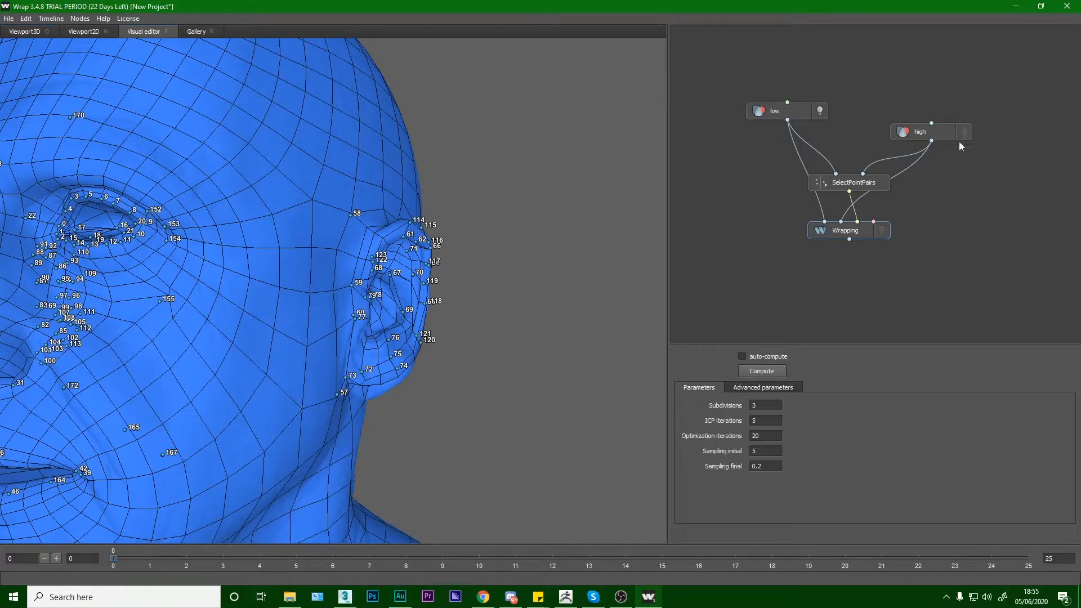
pyautogui.moveTo(512, 291)
pyautogui.mouseDown()
pyautogui.moveTo(582, 292)
pyautogui.moveTo(501, 298)
pyautogui.moveTo(514, 293)
pyautogui.mouseUp()
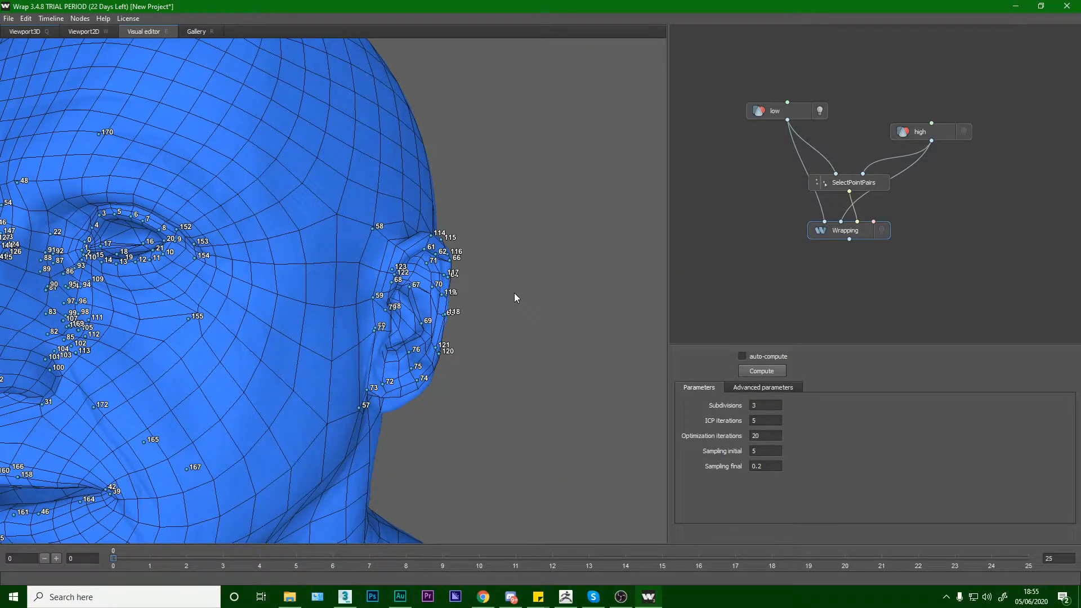
pyautogui.moveTo(505, 315); pyautogui.dragTo(419, 285)
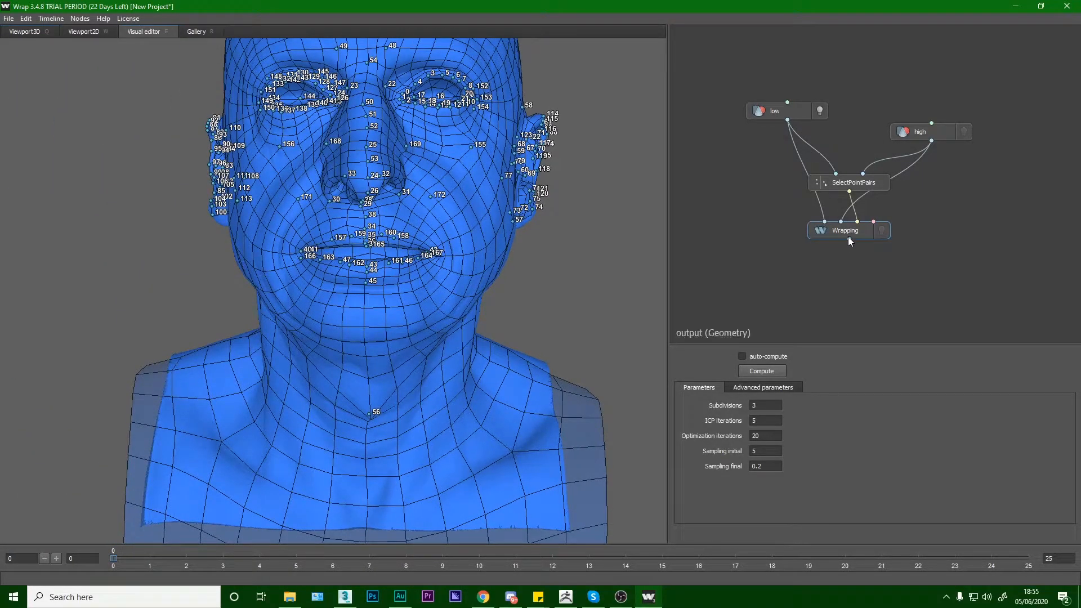
# Add a SaveGeom node below the Wrapping node and connect the wrapped geometry output to it.
pyautogui.rightClick(841, 290)
pyautogui.moveTo(881, 319)
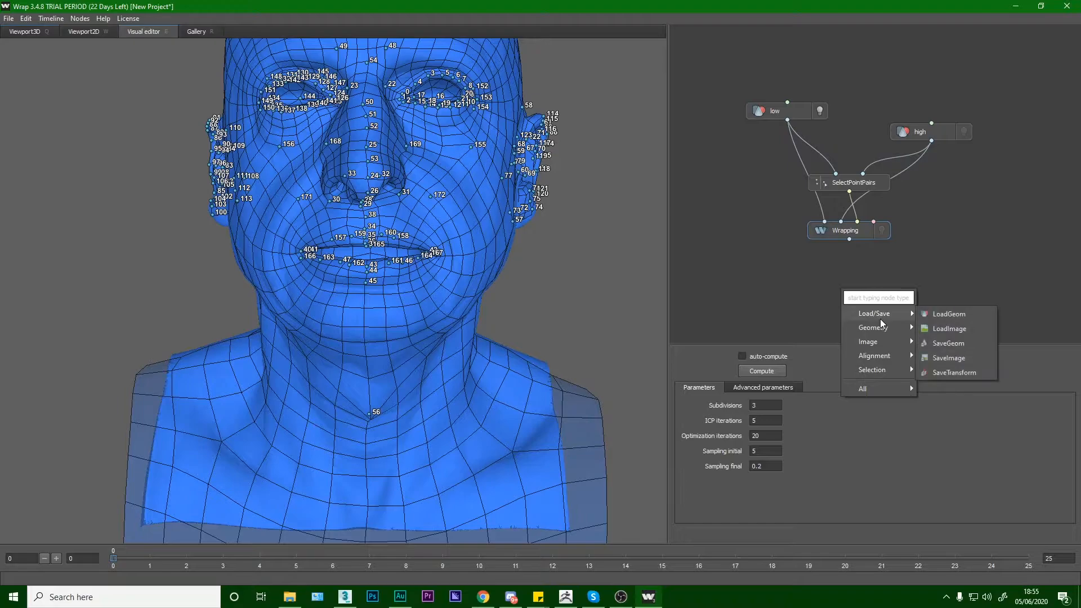
pyautogui.click(941, 343)
pyautogui.moveTo(849, 239); pyautogui.dragTo(842, 279)
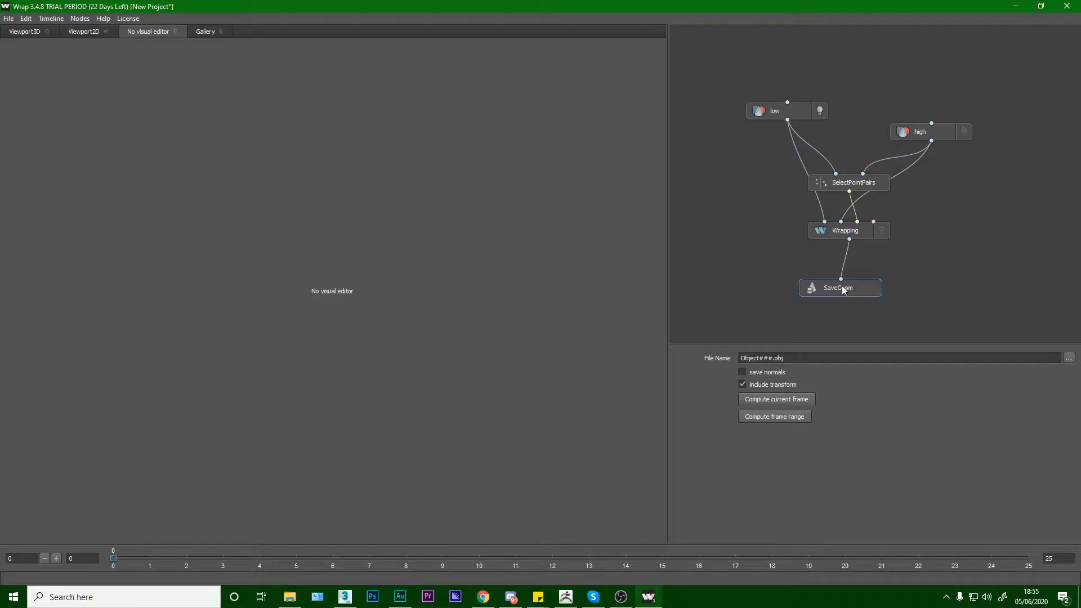
# Enable auto-compute on the Wrapping node and check its advanced parameters.
pyautogui.click(849, 229)
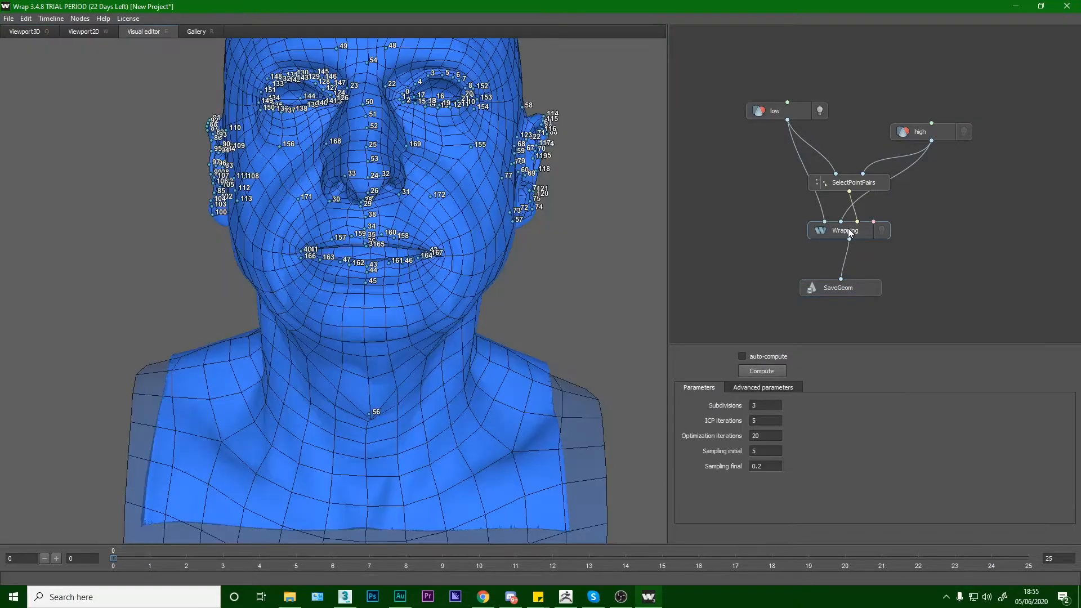
pyautogui.click(759, 387)
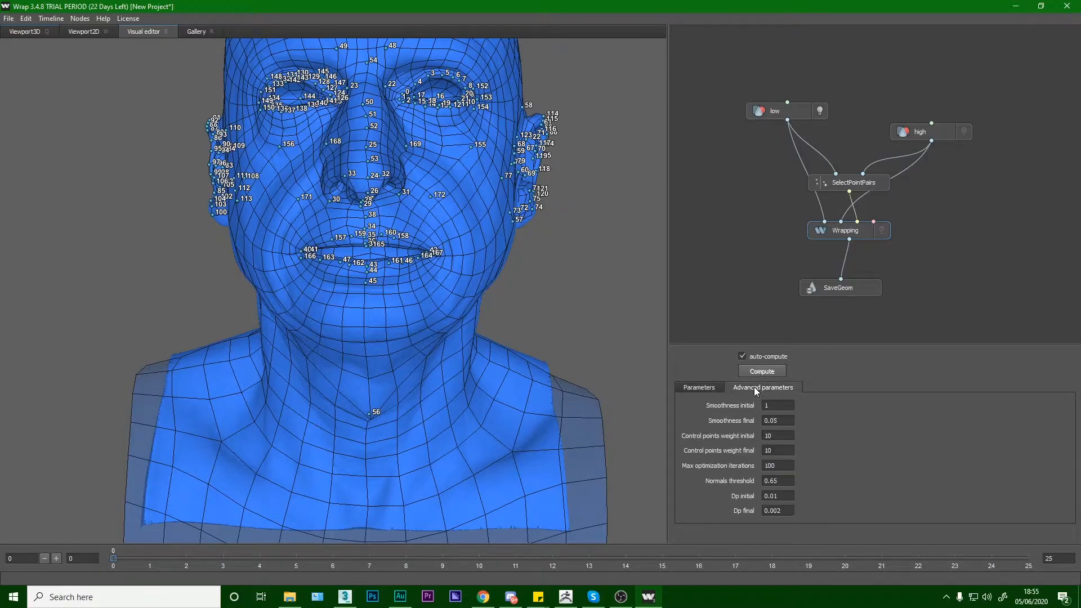
pyautogui.click(698, 389)
# Set the SaveGeom output file to endmodel.obj in the WRAP folder under 3D.SK Tutorials/3D SCAN/3D Scan Zbrush Files.
pyautogui.click(851, 298)
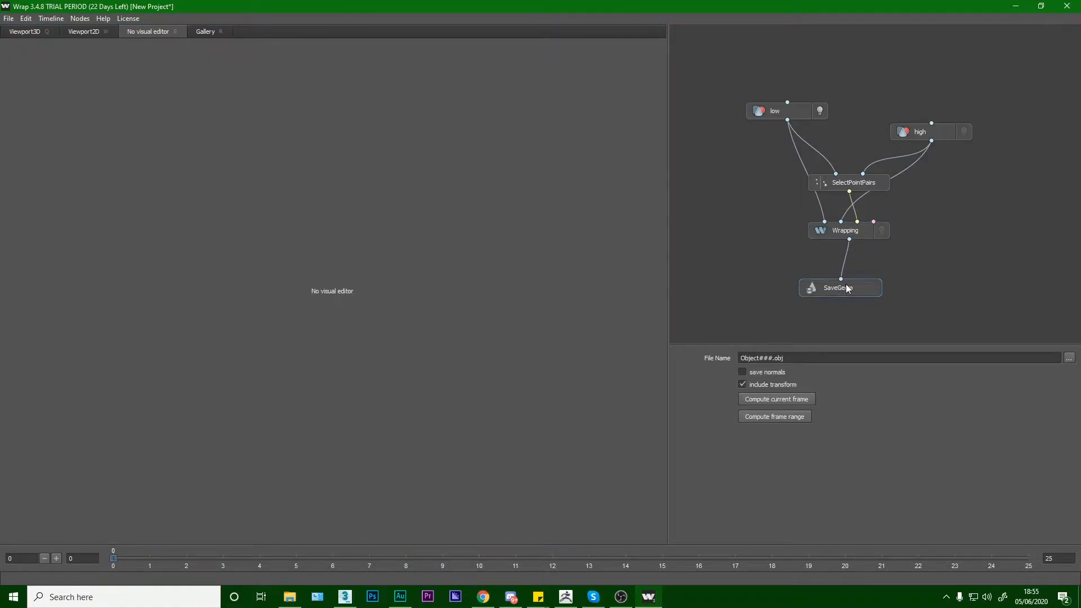
pyautogui.click(1069, 358)
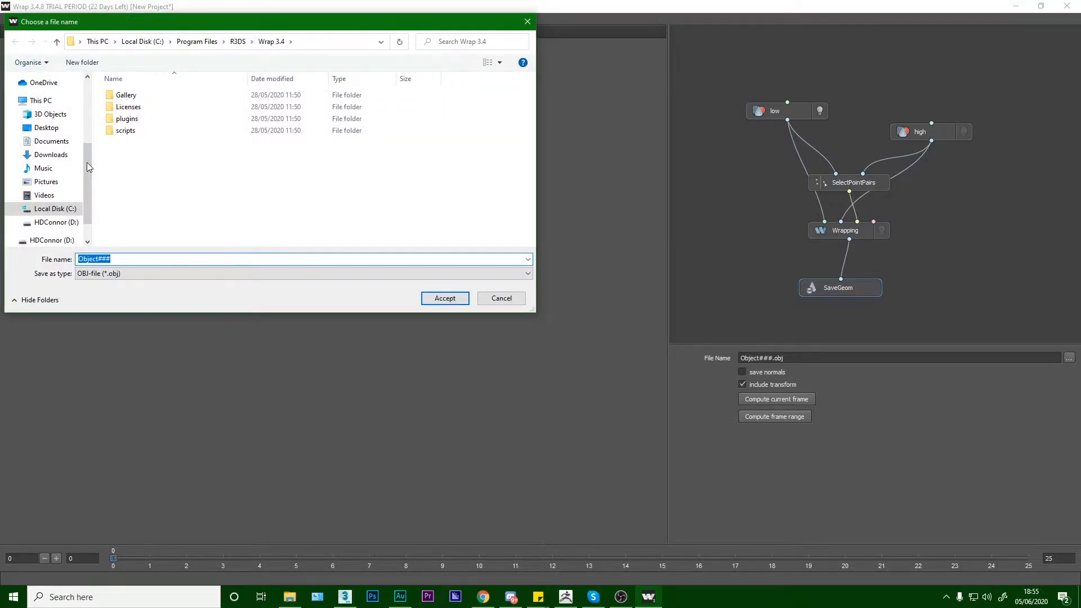
pyautogui.scroll(-1, 54, 198)
pyautogui.click(55, 206)
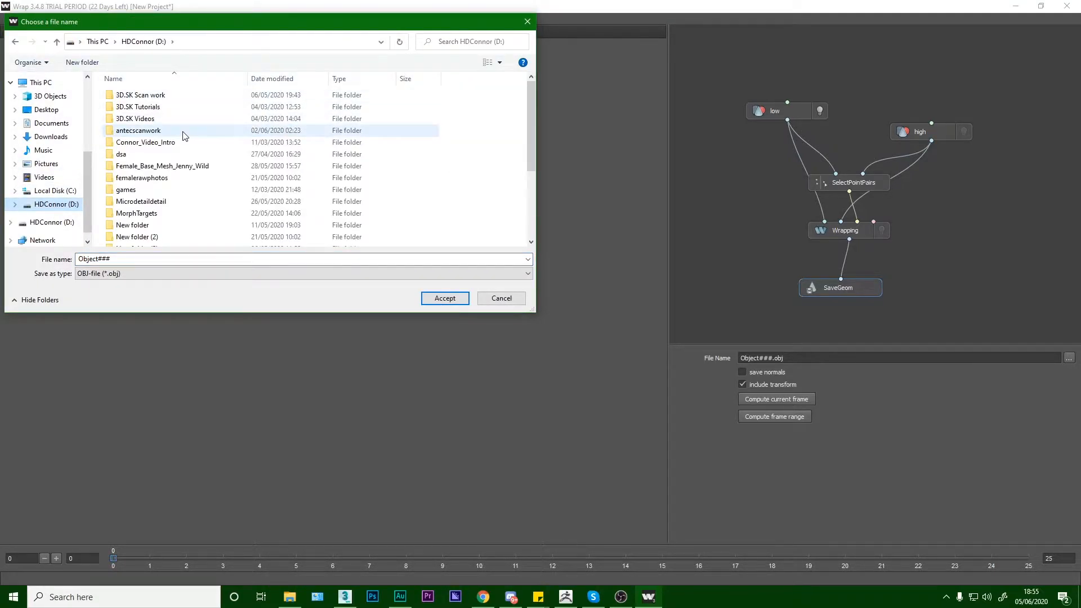
pyautogui.doubleClick(174, 107)
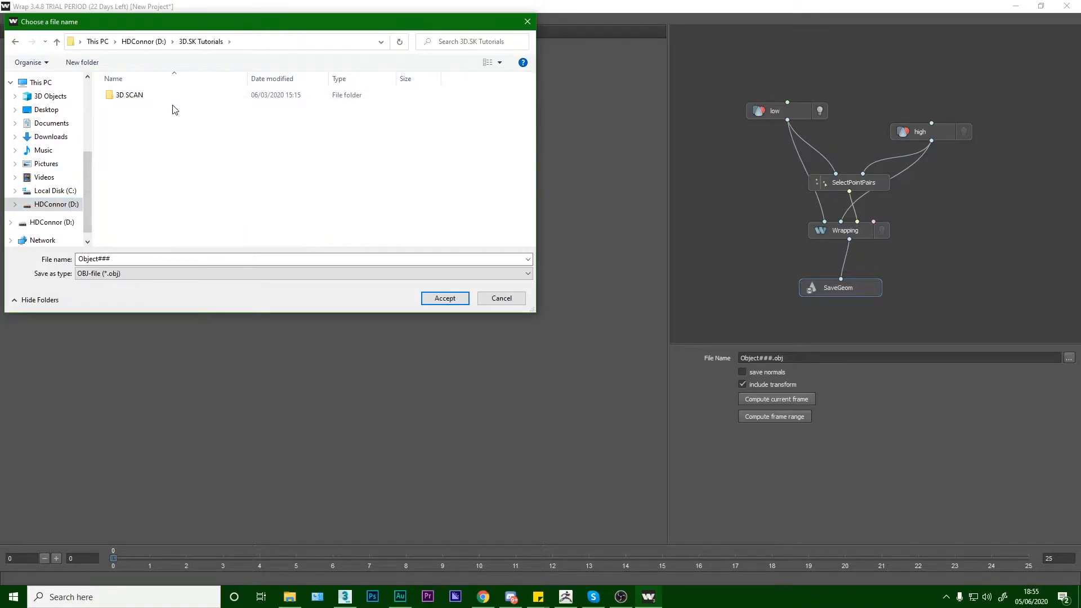
pyautogui.doubleClick(150, 99)
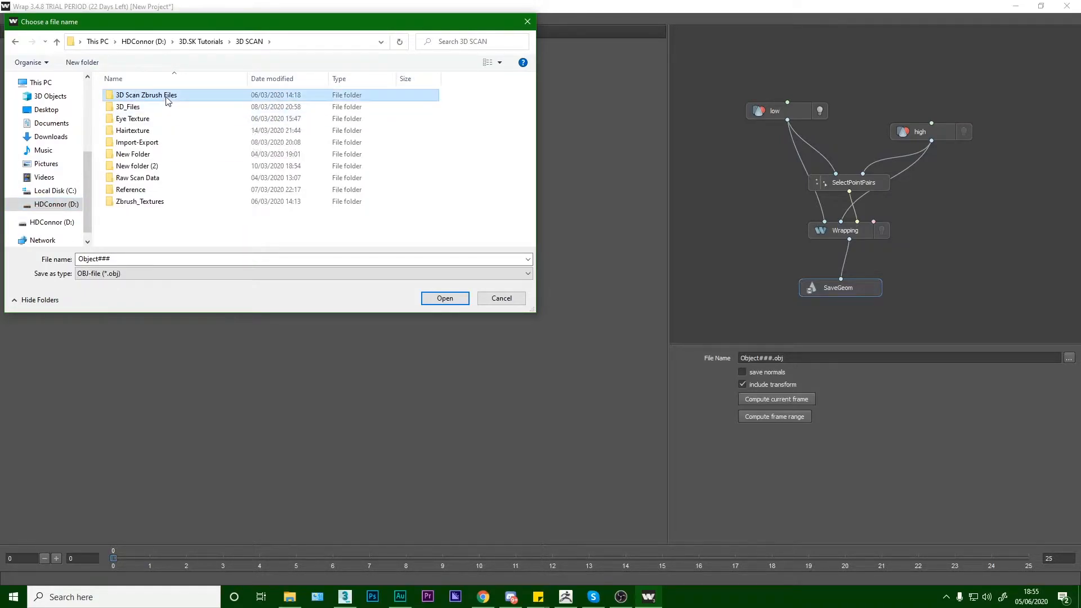
pyautogui.doubleClick(162, 96)
pyautogui.doubleClick(146, 107)
pyautogui.click(118, 259)
pyautogui.doubleClick(117, 259)
pyautogui.write('endmode')
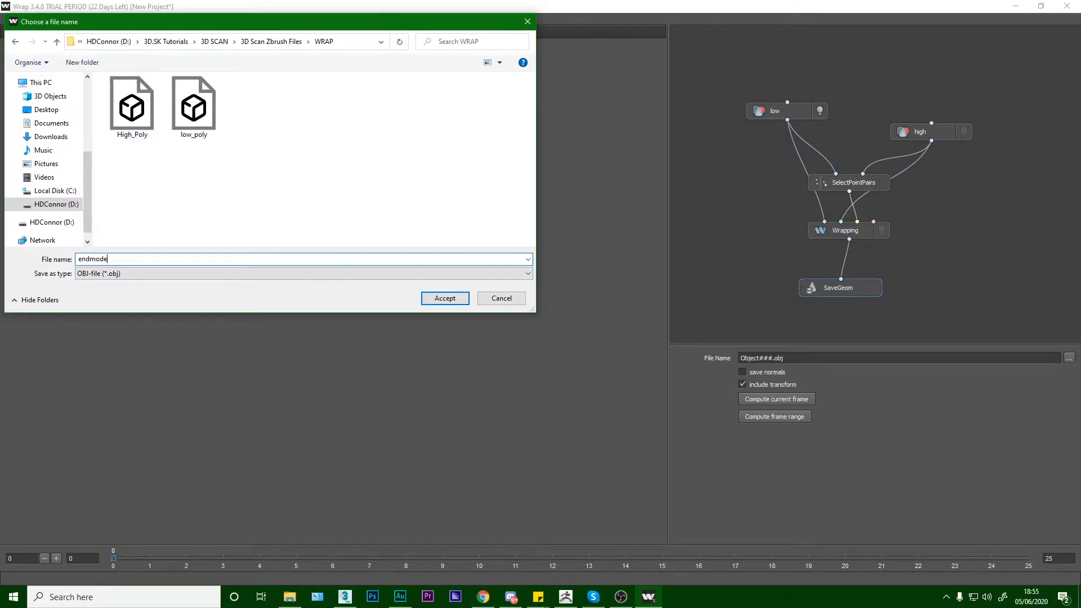
pyautogui.press('Return')
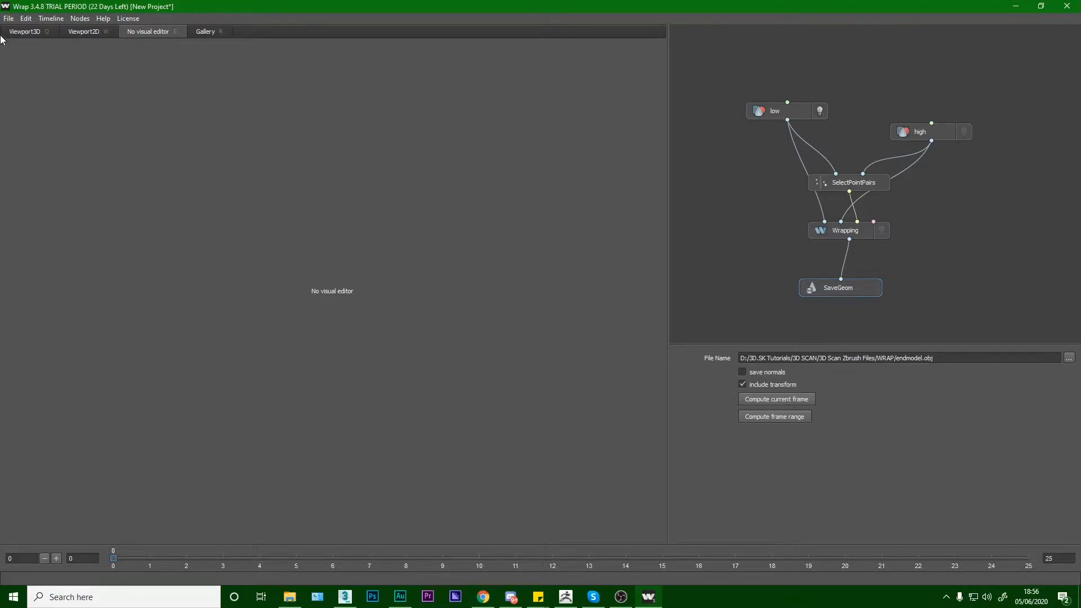
# Display the Wrapping node's result in the 3D viewport and inspect the head.
pyautogui.click(20, 32)
pyautogui.moveTo(559, 227); pyautogui.dragTo(501, 230)
pyautogui.moveTo(563, 270); pyautogui.dragTo(813, 220)
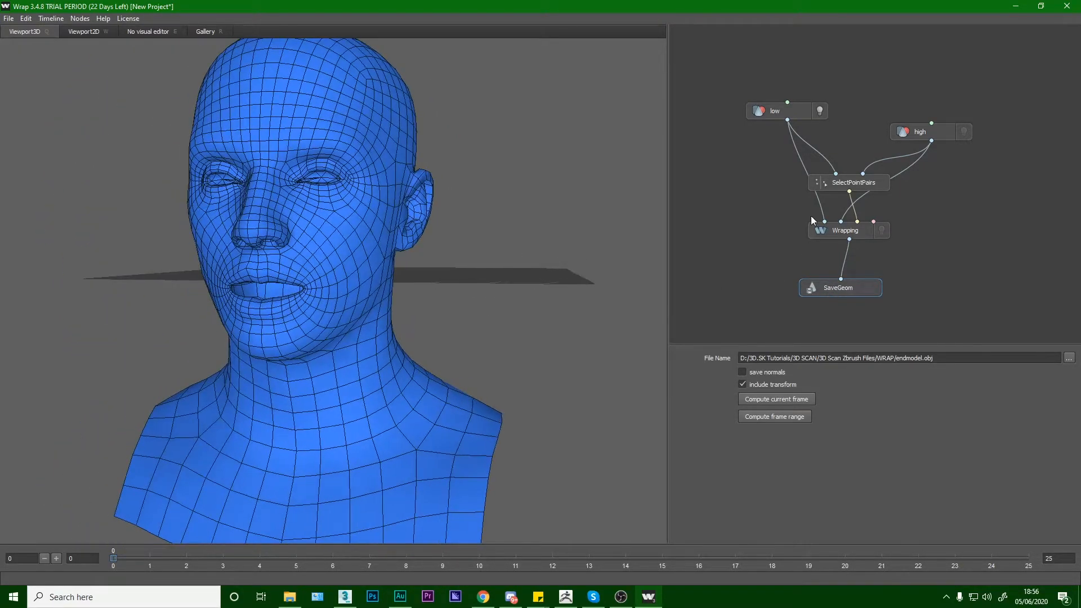
pyautogui.click(860, 231)
pyautogui.click(882, 231)
pyautogui.moveTo(613, 246); pyautogui.dragTo(584, 263)
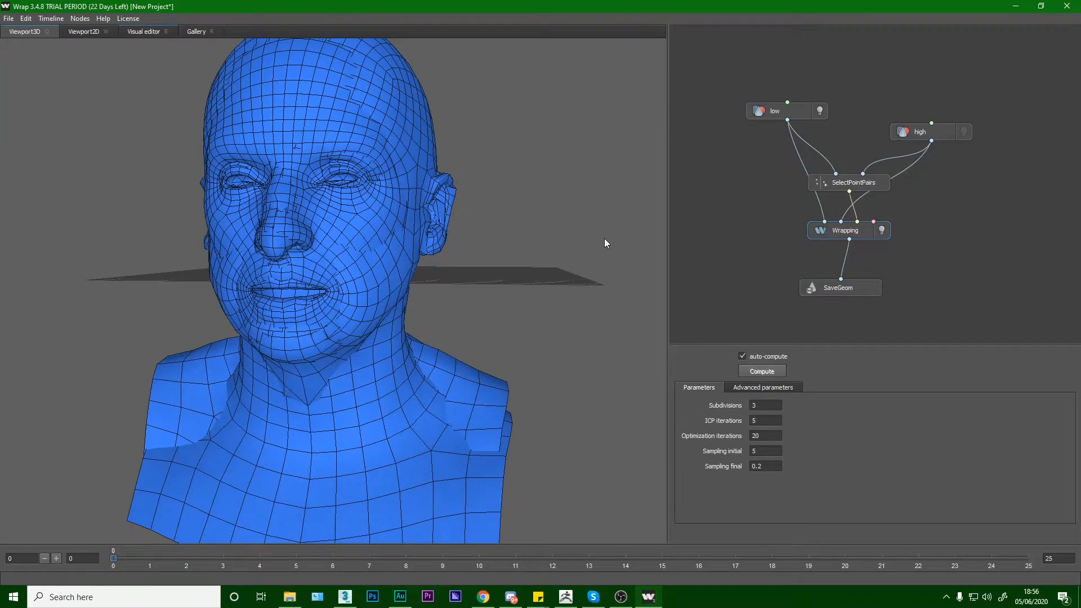
pyautogui.click(837, 289)
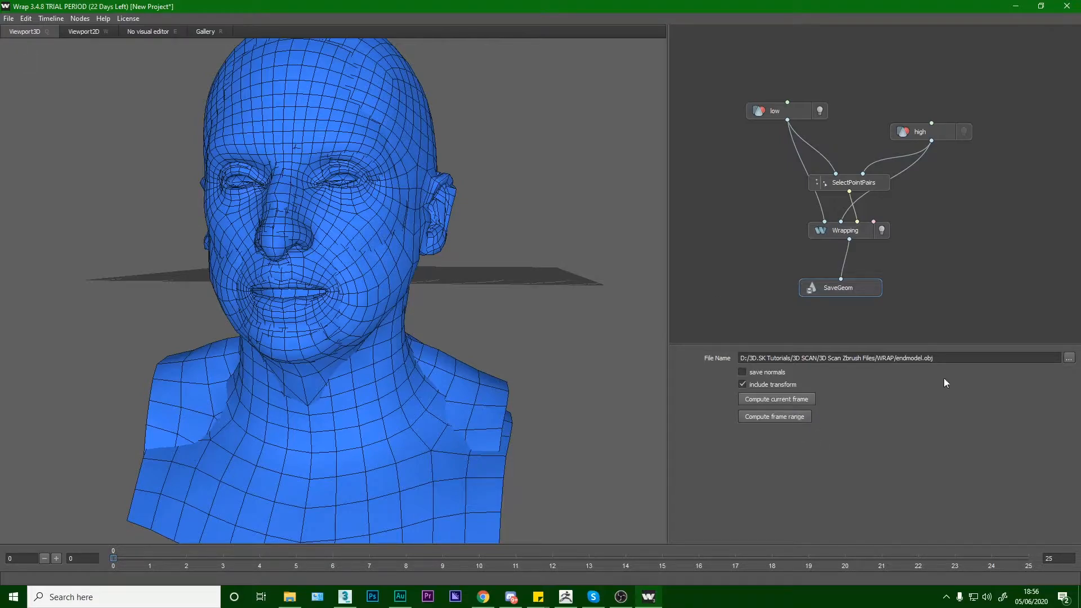
pyautogui.rightClick(823, 292)
pyautogui.click(803, 305)
pyautogui.click(804, 306)
pyautogui.click(856, 294)
pyautogui.moveTo(354, 601)
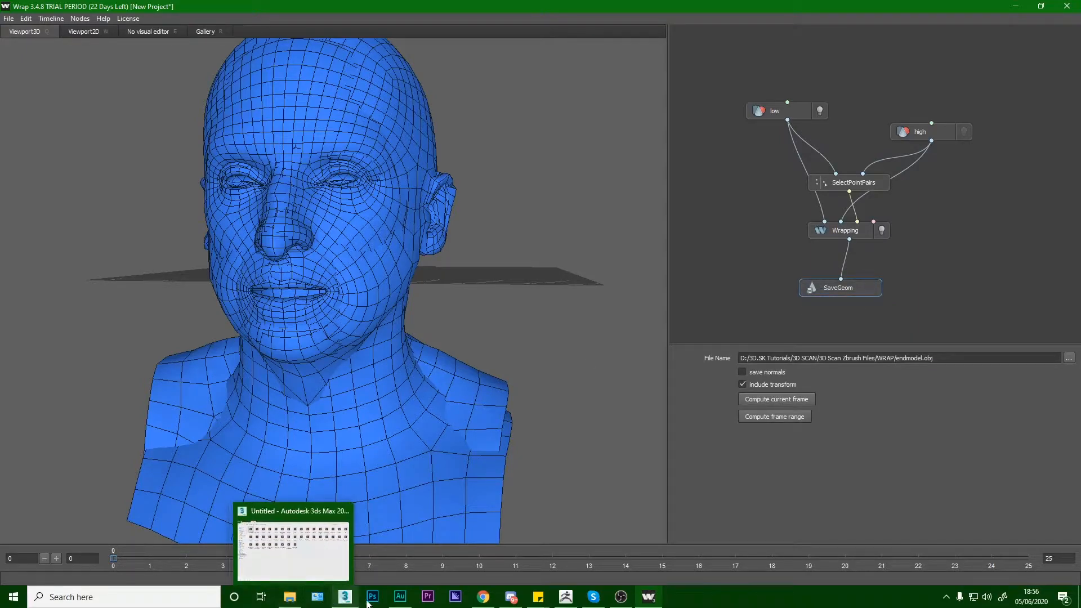
pyautogui.rightClick(830, 291)
pyautogui.click(726, 282)
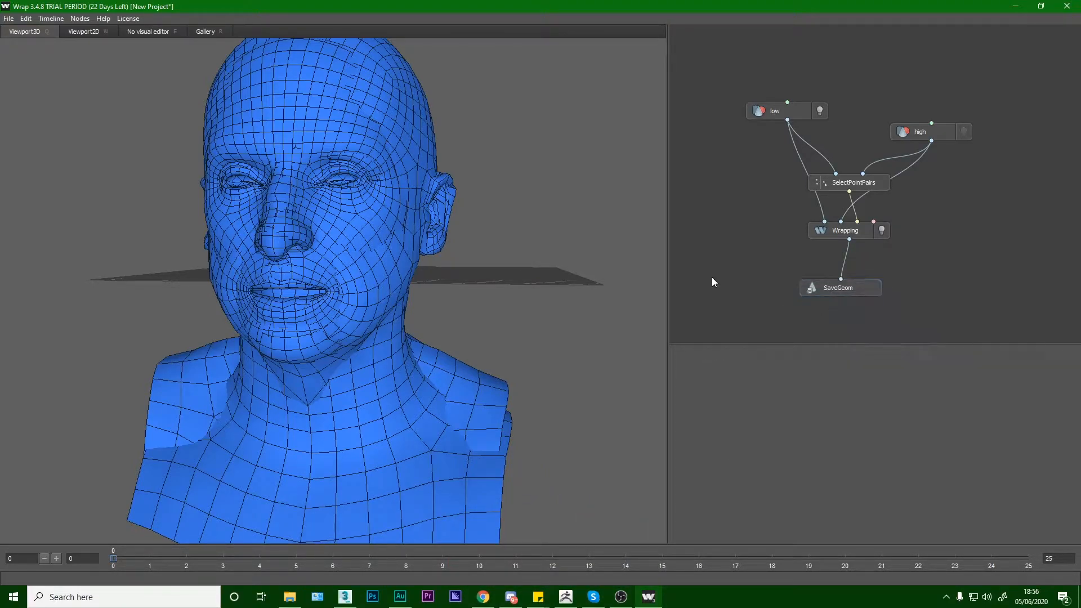
pyautogui.press('Tab')
pyautogui.moveTo(744, 301)
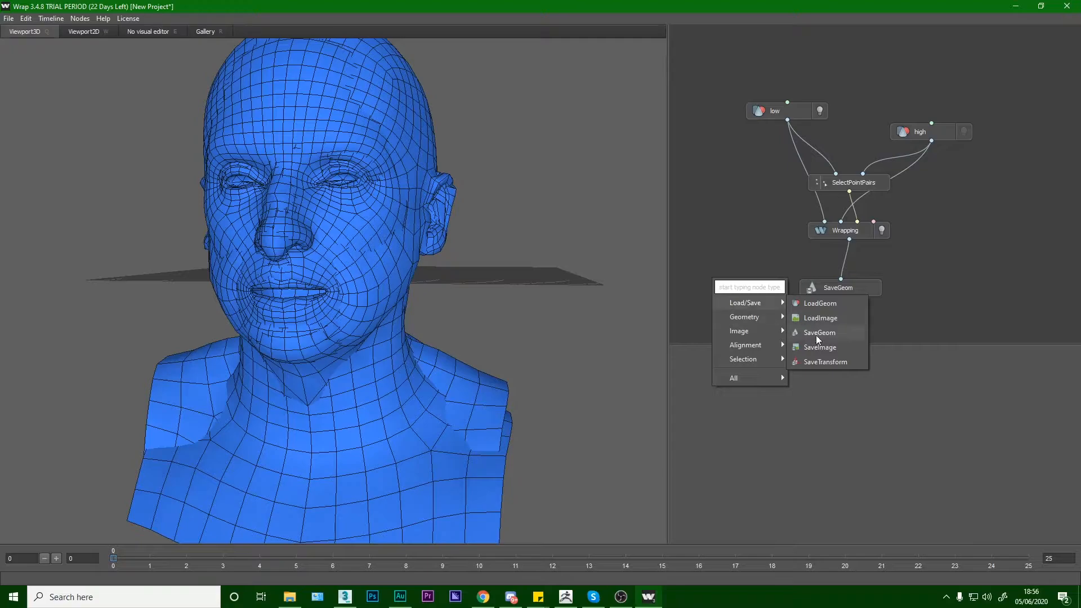
pyautogui.click(882, 297)
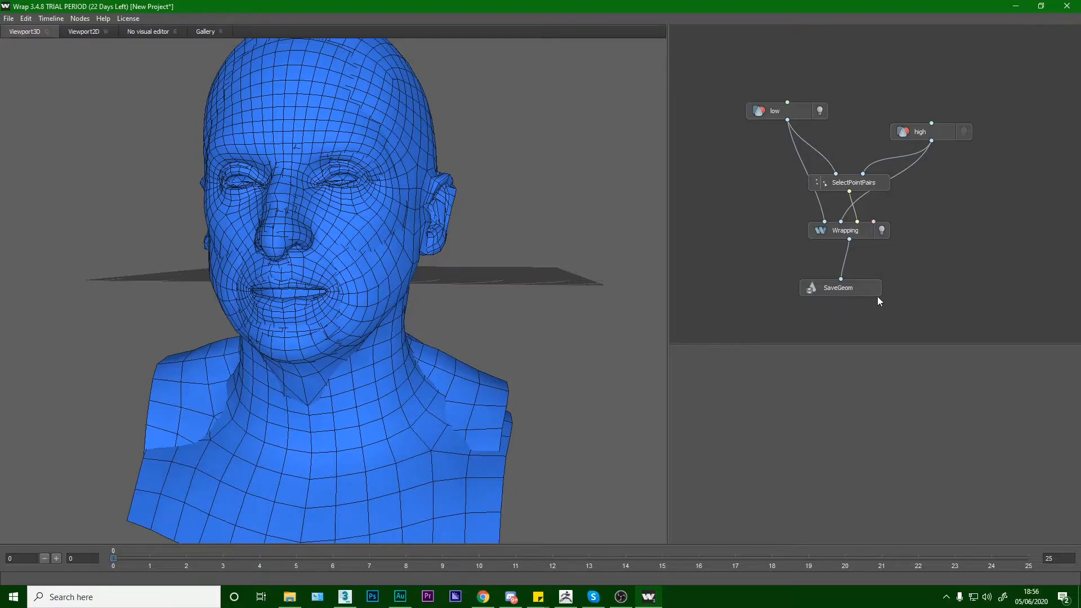
# Choose endmodel in the WRAP folder again as the SaveGeom node's output file.
pyautogui.click(860, 296)
pyautogui.click(1068, 360)
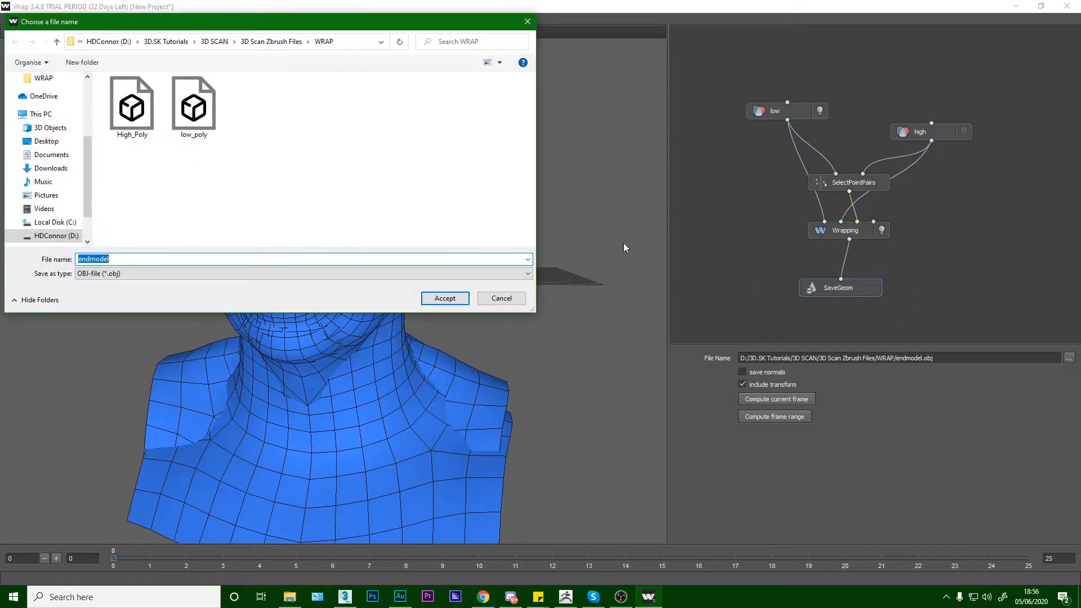
pyautogui.click(444, 299)
pyautogui.click(853, 239)
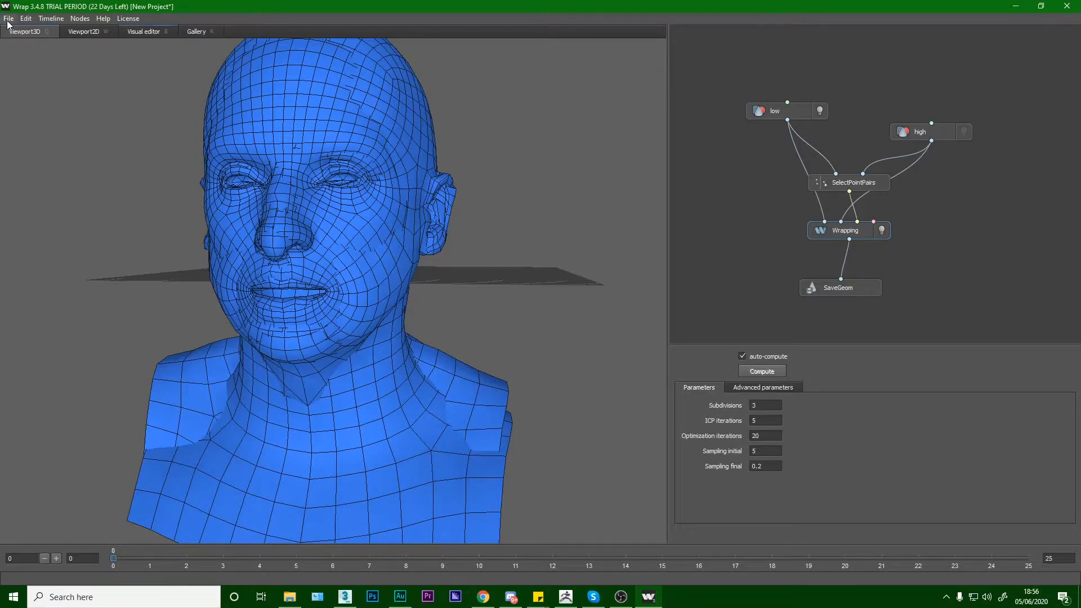
pyautogui.click(848, 287)
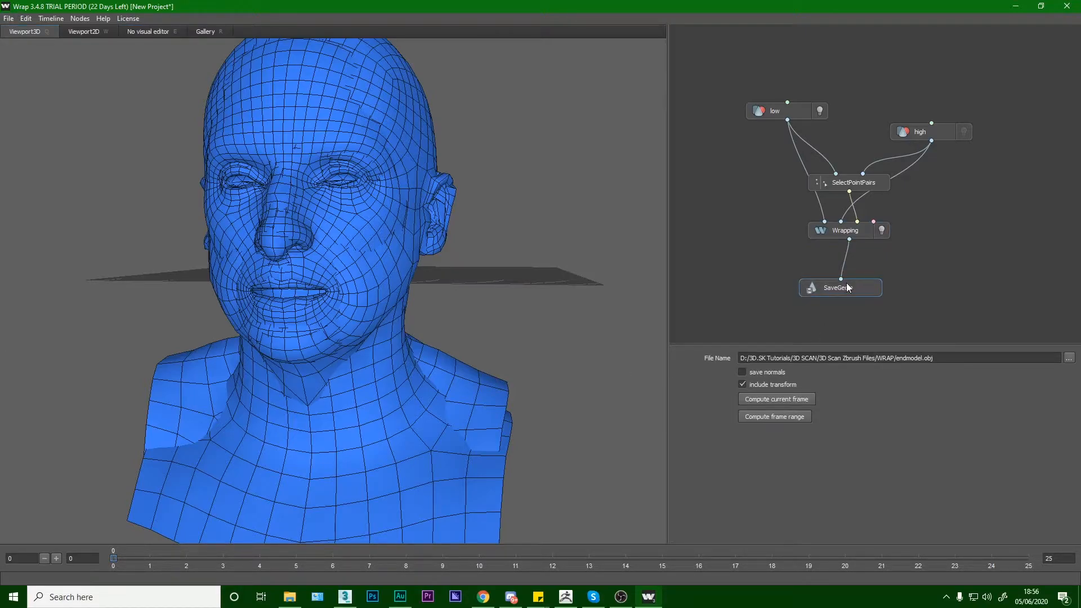
pyautogui.click(9, 19)
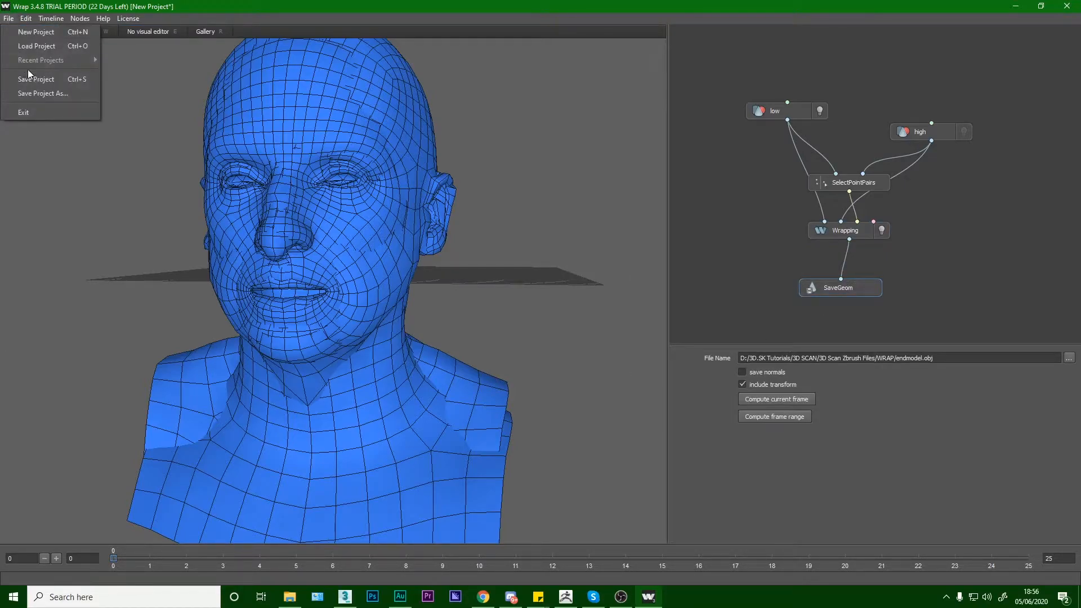
pyautogui.click(765, 486)
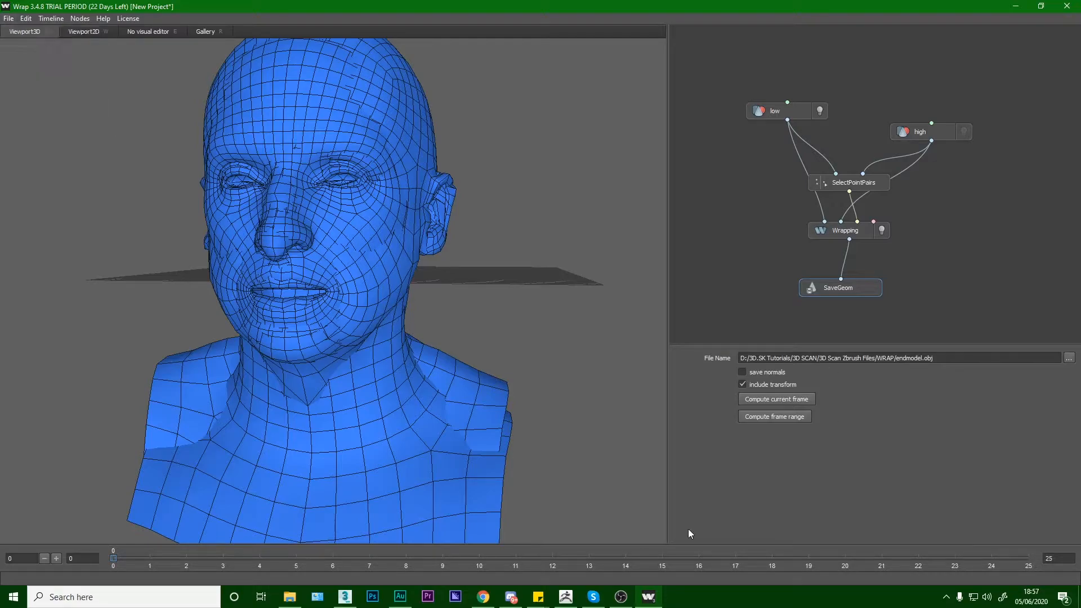
# Switch to ZBrush, append a Sphere3D as a new subtool, and select that sphere in the subtool list.
pyautogui.click(566, 597)
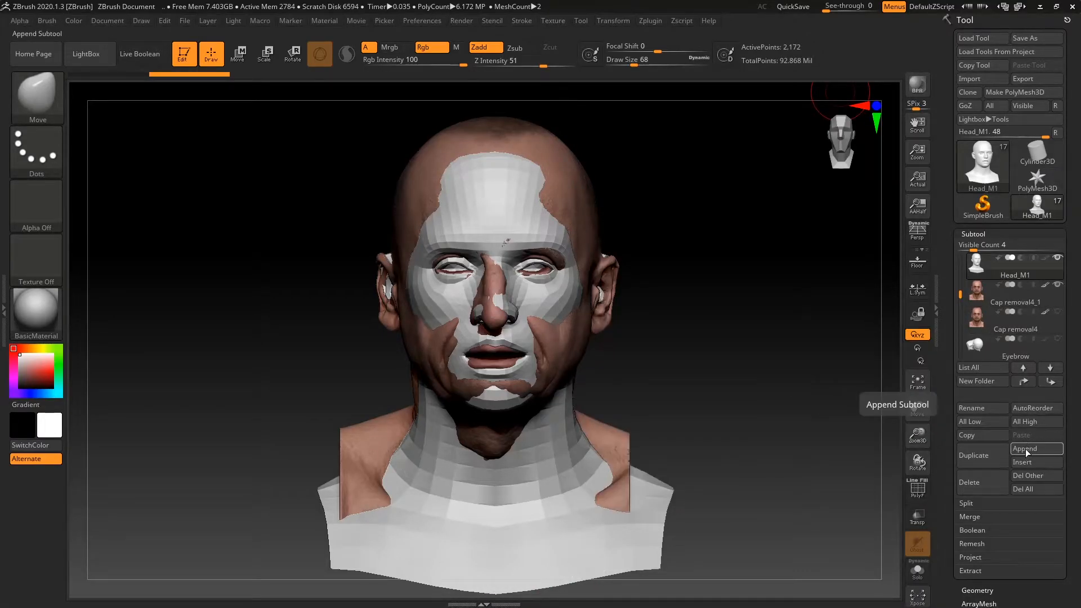
pyautogui.click(1032, 424)
pyautogui.click(1038, 449)
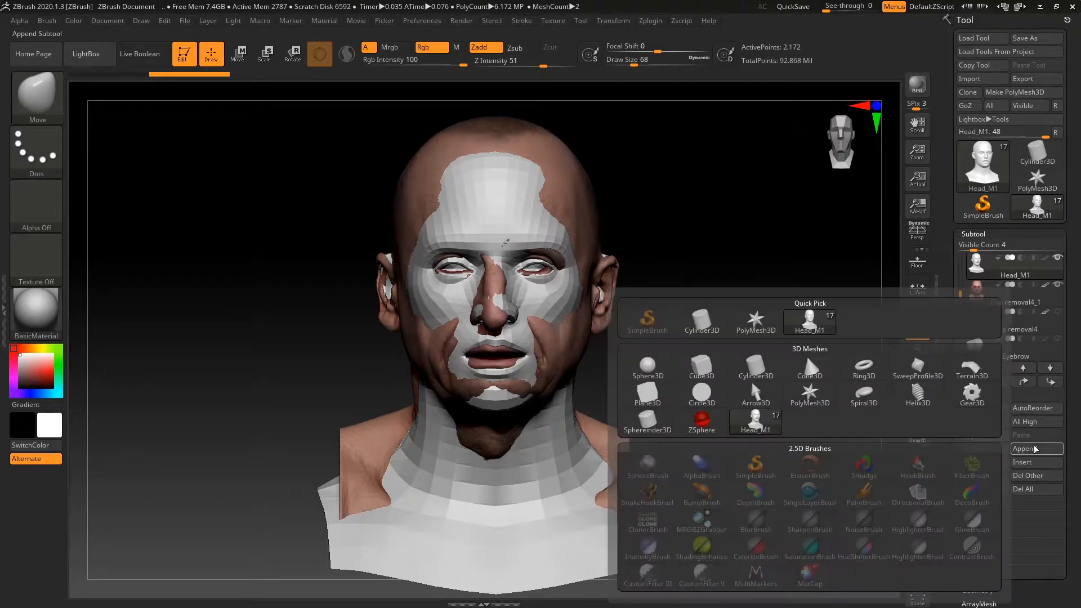
pyautogui.click(1039, 447)
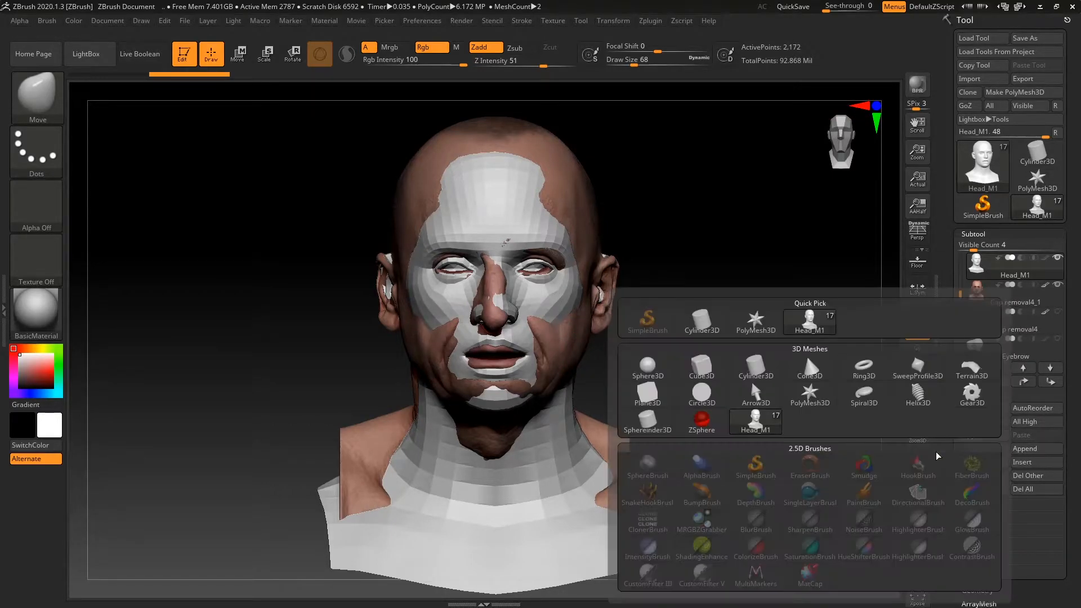
pyautogui.click(675, 374)
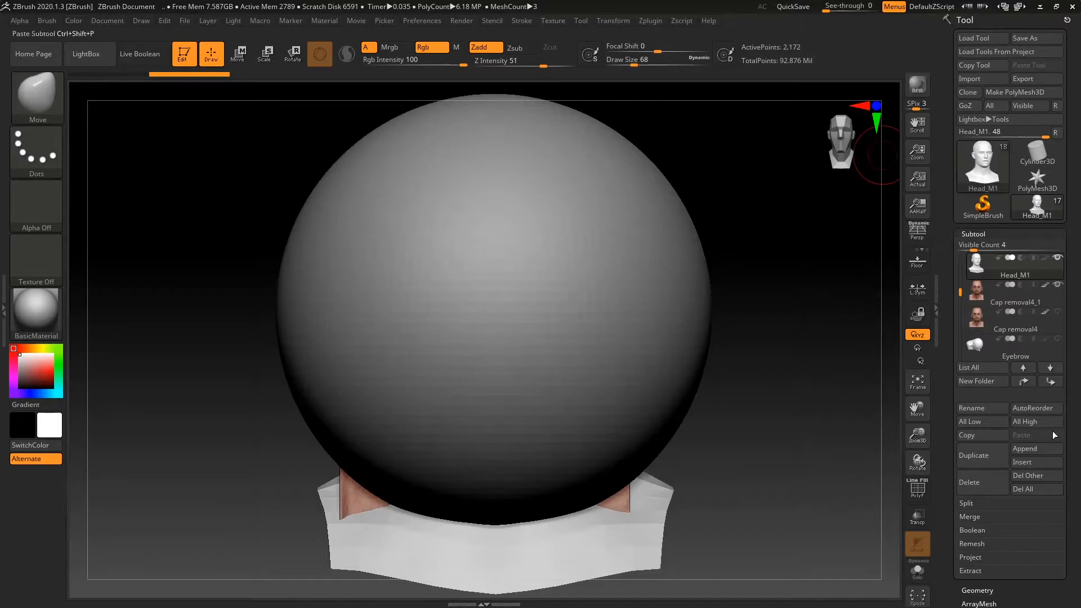
pyautogui.scroll(-2, 964, 333)
pyautogui.scroll(-10, 964, 334)
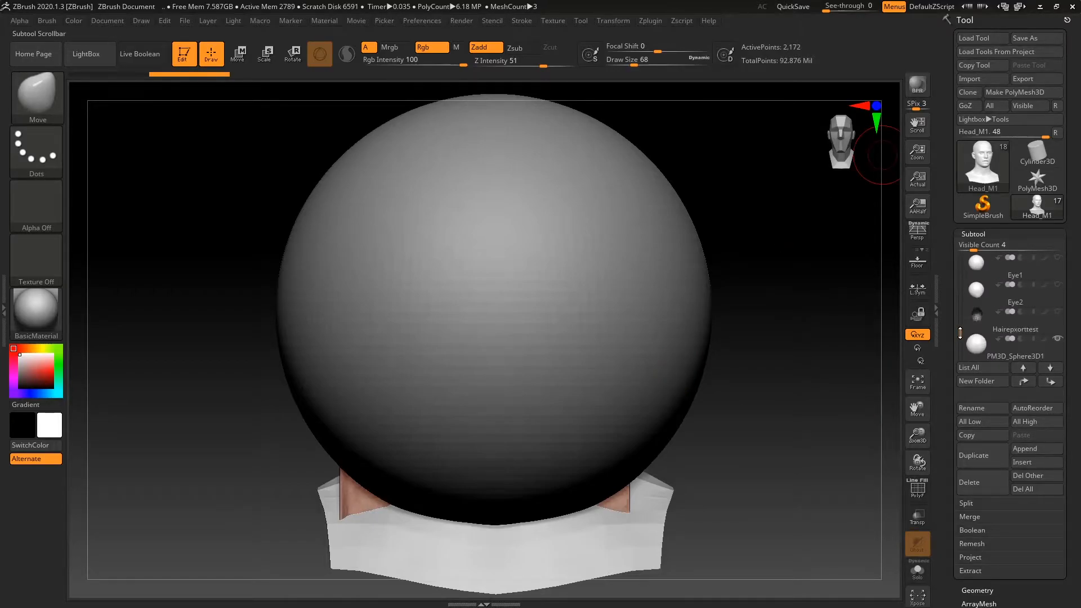
pyautogui.click(976, 343)
# Return to Wrap and compute the current frame on the SaveGeom node to write out endmodel.obj.
pyautogui.click(989, 78)
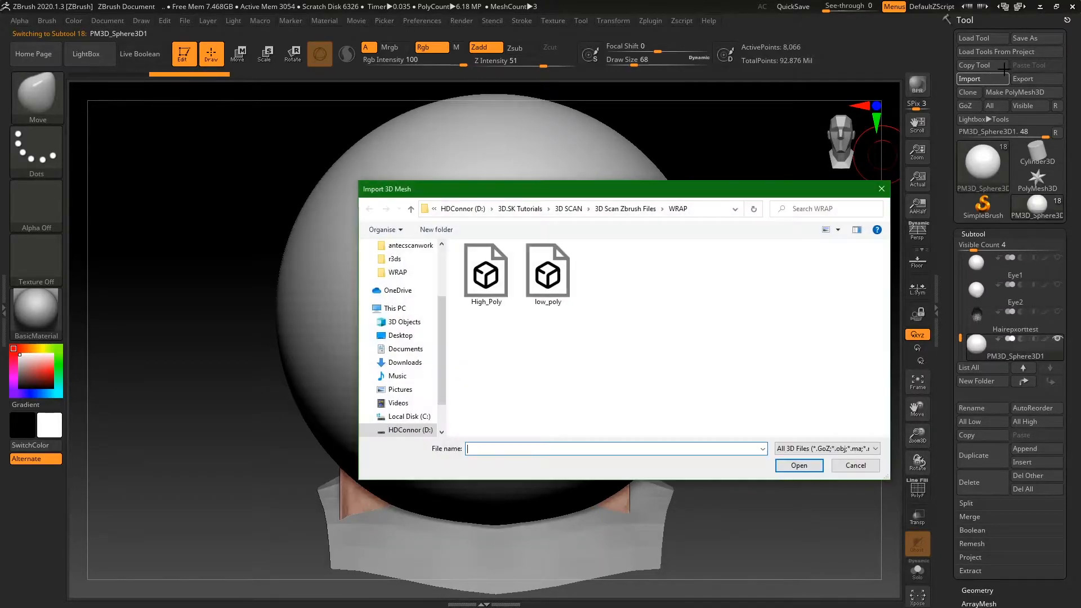
pyautogui.click(841, 463)
pyautogui.hotkey('alt', 'Tab')
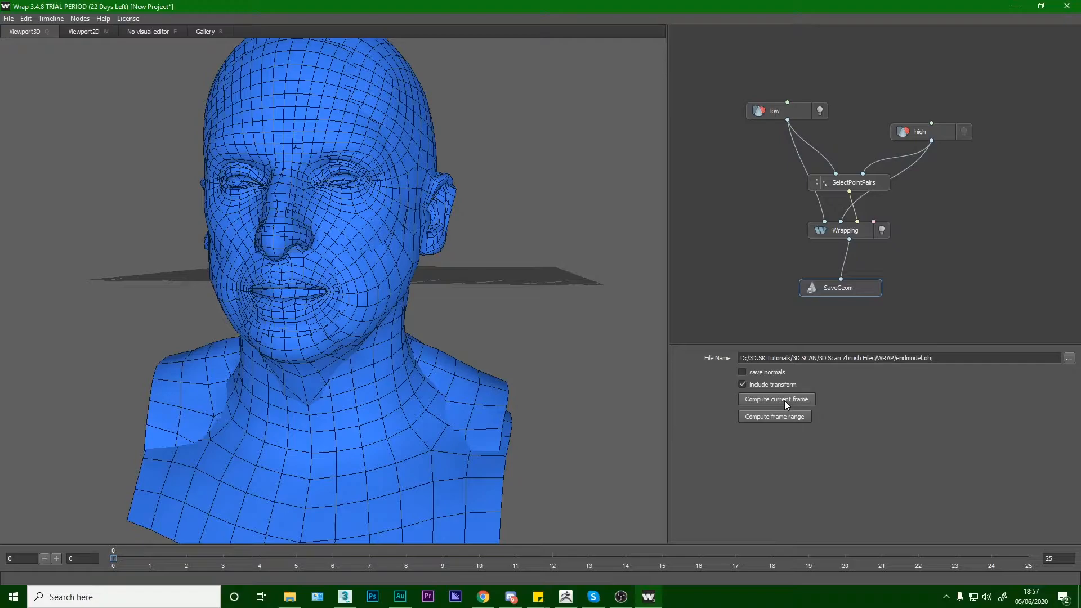
pyautogui.click(787, 404)
# Switch to ZBrush and import endmodel from the WRAP folder in place of the appended sphere.
pyautogui.click(559, 597)
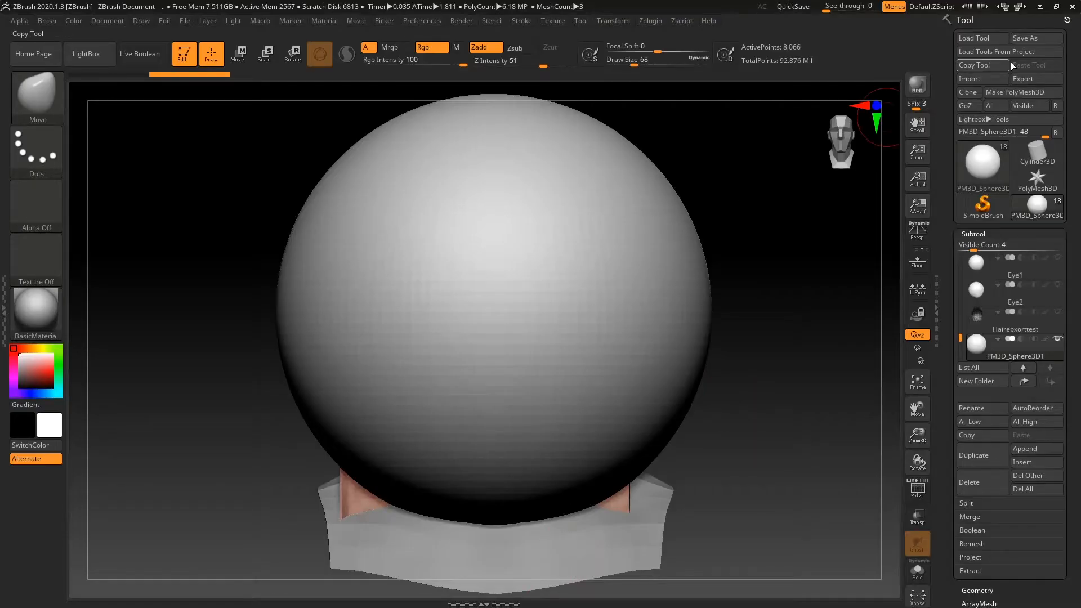
pyautogui.click(969, 78)
pyautogui.click(486, 275)
pyautogui.click(799, 465)
# Isolate the imported head with Solo, show its polyframe, and check the mesh from the front and side.
pyautogui.moveTo(709, 357); pyautogui.dragTo(732, 406)
pyautogui.click(924, 577)
pyautogui.moveTo(684, 369); pyautogui.dragTo(731, 383)
pyautogui.click(916, 490)
pyautogui.keyDown('alt'); pyautogui.moveTo(731, 383); pyautogui.dragTo(738, 425); pyautogui.keyUp('alt')
pyautogui.keyDown('alt'); pyautogui.moveTo(732, 364); pyautogui.dragTo(729, 398); pyautogui.keyUp('alt')
pyautogui.moveTo(729, 398); pyautogui.dragTo(725, 340)
pyautogui.keyDown('shift'); pyautogui.moveTo(450, 390); pyautogui.dragTo(423, 401); pyautogui.keyUp('shift')
pyautogui.moveTo(751, 345); pyautogui.dragTo(485, 424)
pyautogui.moveTo(766, 389); pyautogui.dragTo(654, 391)
pyautogui.keyDown('alt'); pyautogui.moveTo(443, 428); pyautogui.dragTo(434, 498); pyautogui.keyUp('alt')
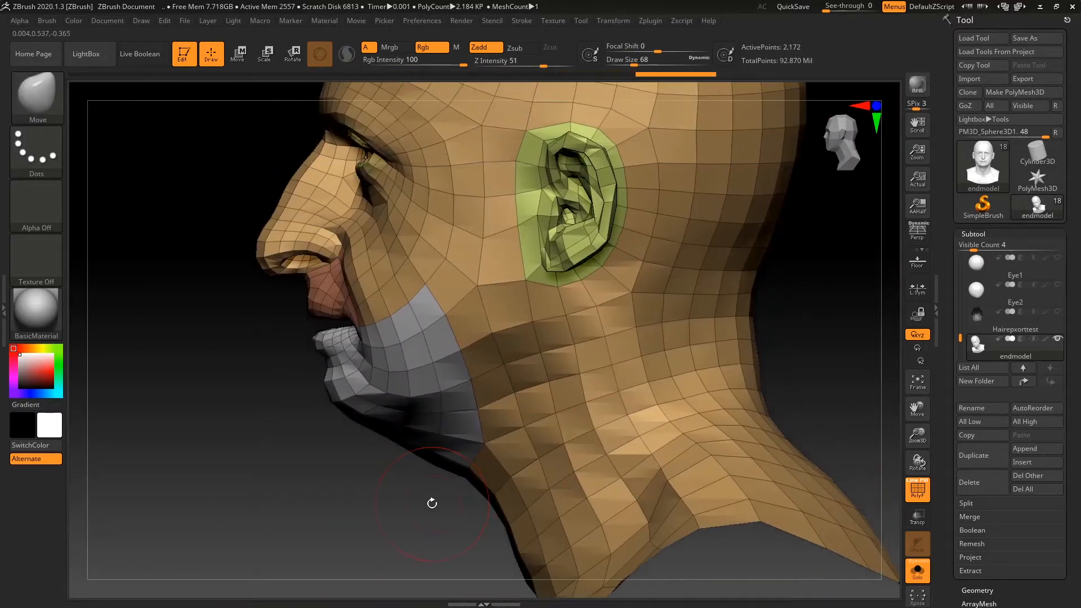
# Inspect the topology around the eyes and smooth the mesh below the outer eye corner.
pyautogui.moveTo(829, 321); pyautogui.dragTo(796, 434)
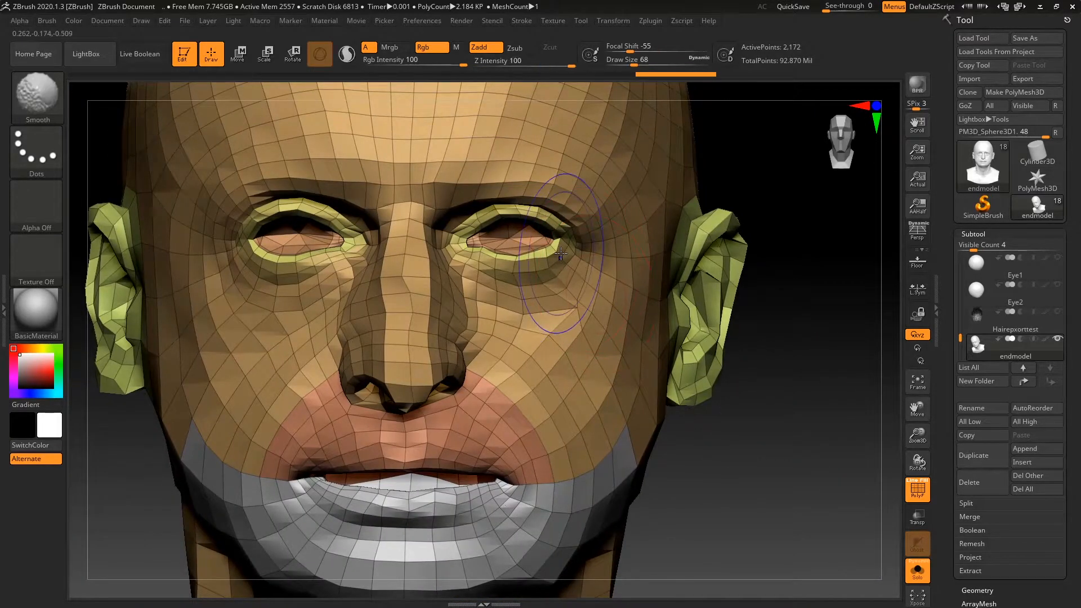
pyautogui.keyDown('alt'); pyautogui.moveTo(823, 330); pyautogui.dragTo(827, 357); pyautogui.keyUp('alt')
pyautogui.moveTo(827, 357); pyautogui.dragTo(824, 331)
pyautogui.moveTo(821, 260); pyautogui.dragTo(840, 294)
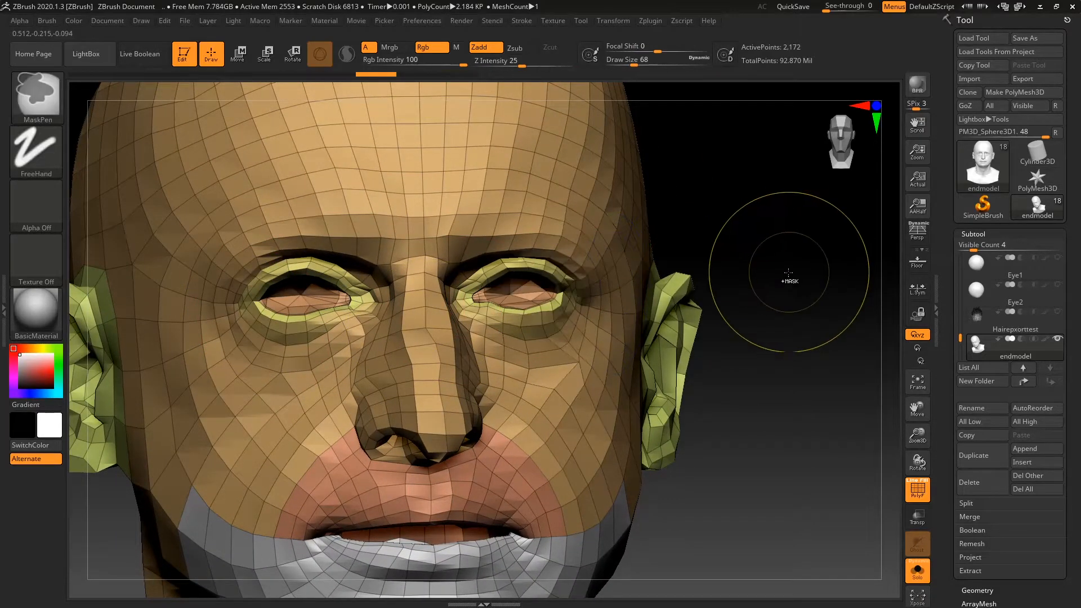
pyautogui.moveTo(780, 271); pyautogui.dragTo(774, 262)
pyautogui.keyDown('shift'); pyautogui.moveTo(569, 344); pyautogui.dragTo(541, 371); pyautogui.keyUp('shift')
# Choose the Move brush, reduce the draw size to 14, and smooth the polygons at the outer eye corner.
pyautogui.moveTo(826, 259)
pyautogui.keyDown('alt'); pyautogui.mouseDown(button='right')
pyautogui.moveTo(749, 285)
pyautogui.moveTo(746, 304)
pyautogui.mouseUp(button='right'); pyautogui.keyUp('alt')
pyautogui.press('b')
pyautogui.press('m')
pyautogui.press('v')
pyautogui.press('space')
pyautogui.moveTo(751, 315); pyautogui.dragTo(733, 322)
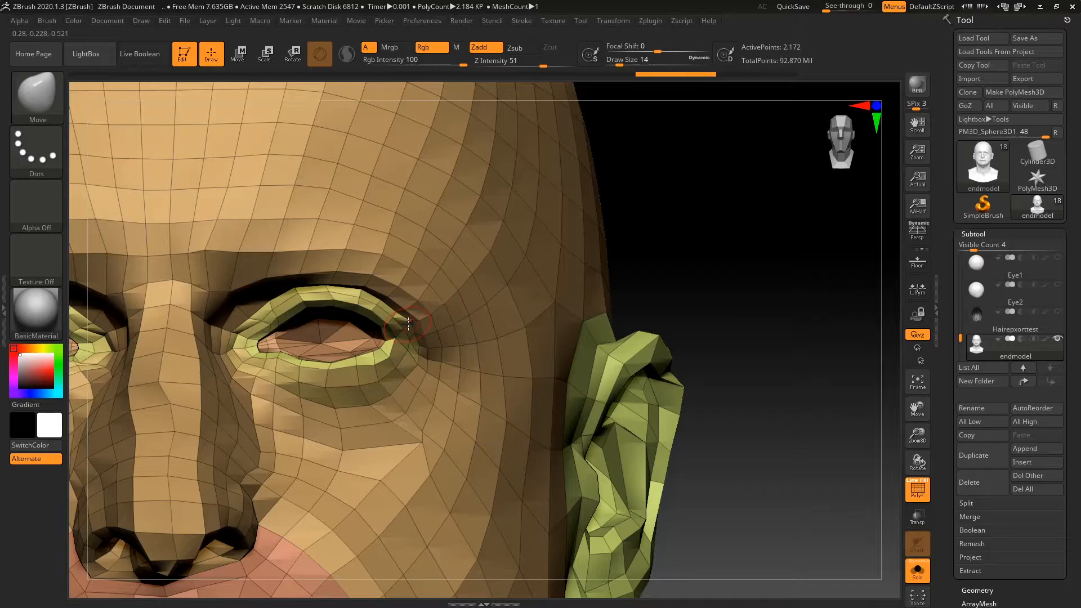
pyautogui.keyDown('ctrl'); pyautogui.moveTo(757, 301); pyautogui.dragTo(853, 288, button='right'); pyautogui.keyUp('ctrl')
pyautogui.keyDown('shift'); pyautogui.moveTo(523, 331); pyautogui.dragTo(517, 344); pyautogui.keyUp('shift')
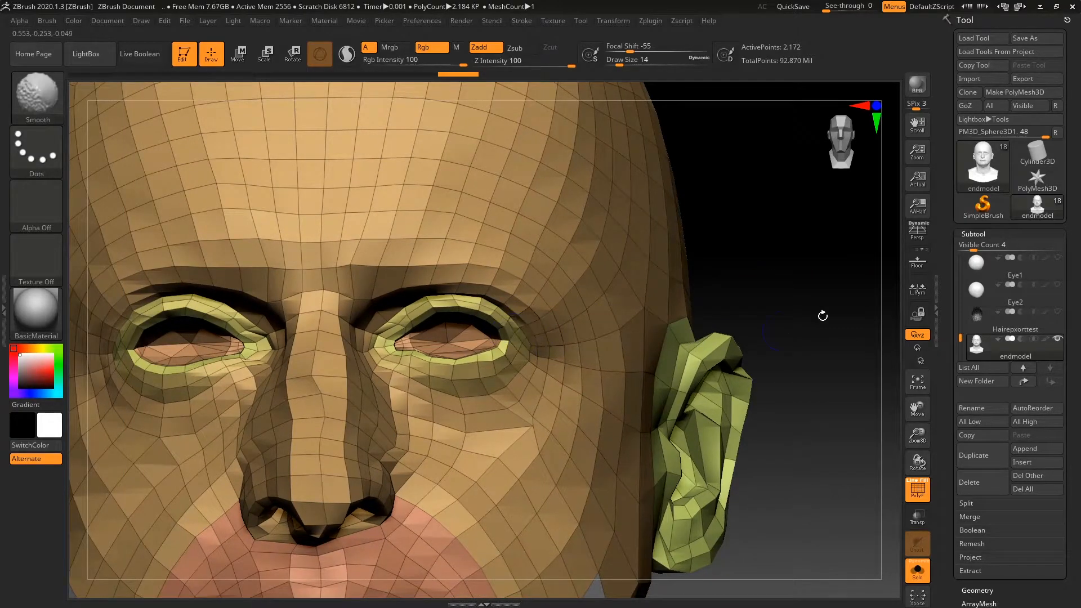
pyautogui.keyDown('alt'); pyautogui.moveTo(792, 328); pyautogui.dragTo(848, 342, button='right'); pyautogui.keyUp('alt')
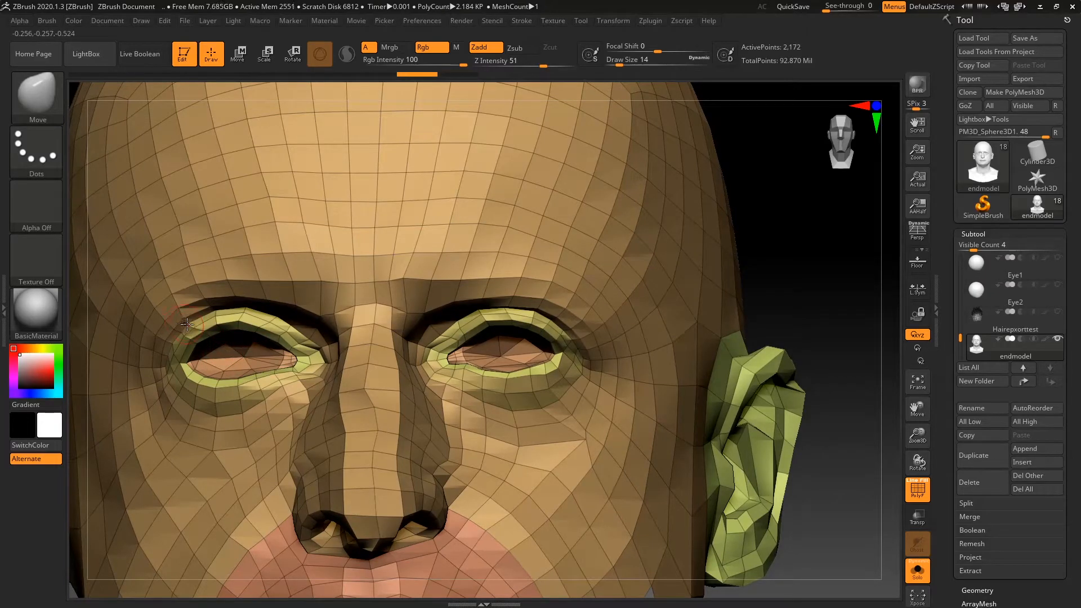
# Set the draw size to 62 and smooth the polygons around the mouth.
pyautogui.keyDown('ctrl'); pyautogui.moveTo(789, 288); pyautogui.dragTo(710, 319, button='right'); pyautogui.keyUp('ctrl')
pyautogui.keyDown('alt'); pyautogui.moveTo(716, 376); pyautogui.dragTo(714, 324, button='right'); pyautogui.keyUp('alt')
pyautogui.press('space')
pyautogui.moveTo(714, 324); pyautogui.dragTo(726, 324)
pyautogui.keyDown('shift'); pyautogui.moveTo(363, 442); pyautogui.dragTo(378, 439); pyautogui.keyUp('shift')
pyautogui.moveTo(626, 452); pyautogui.dragTo(596, 414, button='right')
pyautogui.moveTo(388, 439)
pyautogui.keyDown('shift'); pyautogui.mouseDown()
pyautogui.moveTo(381, 429)
pyautogui.moveTo(381, 438)
pyautogui.mouseUp(); pyautogui.keyUp('shift')
# Turn on double-sided display for the endmodel mesh so its inner surfaces are drawn too.
pyautogui.moveTo(604, 428)
pyautogui.mouseDown(button='right')
pyautogui.moveTo(741, 441)
pyautogui.moveTo(712, 388)
pyautogui.moveTo(719, 210)
pyautogui.moveTo(709, 175)
pyautogui.moveTo(799, 259)
pyautogui.mouseUp(button='right')
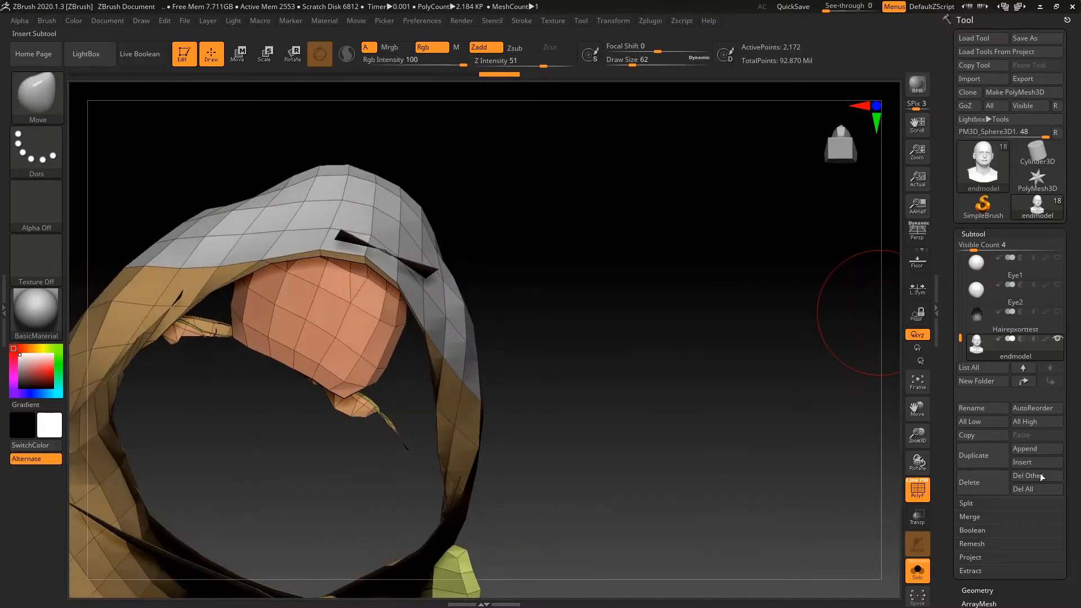
pyautogui.scroll(-5, 958, 525)
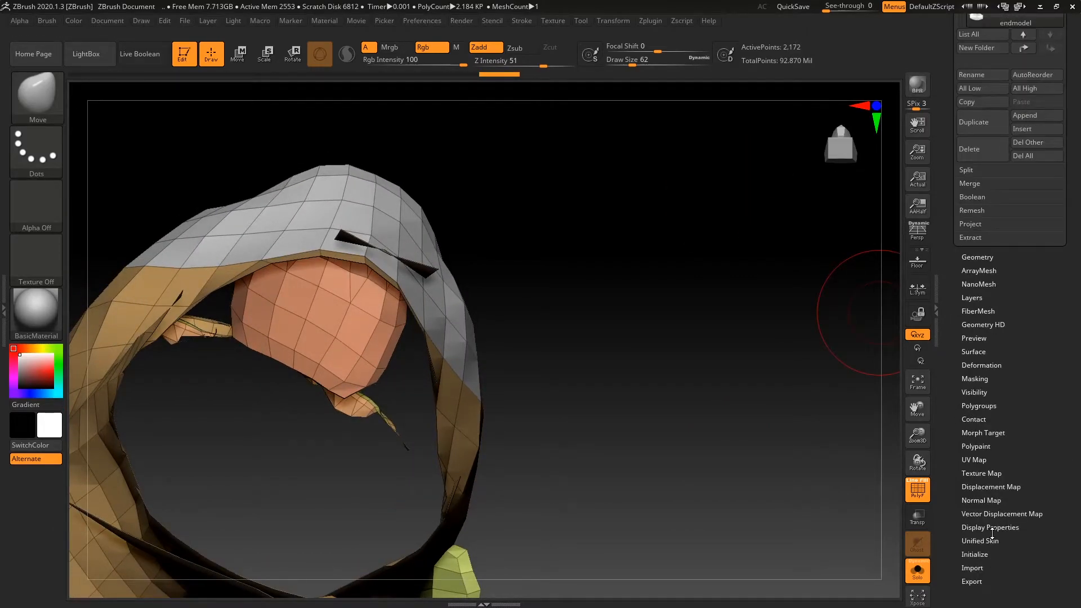
pyautogui.click(1001, 527)
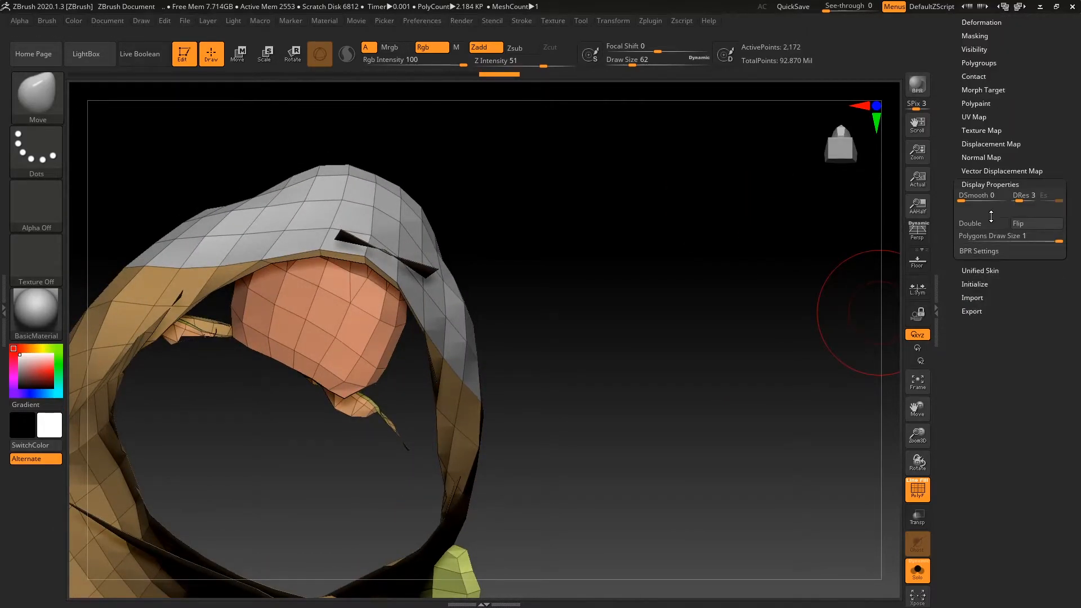
pyautogui.click(971, 223)
pyautogui.moveTo(747, 276); pyautogui.dragTo(702, 366)
# Test smoothing strokes on the lips and the side of the head, undoing the unwanted ones.
pyautogui.keyDown('shift'); pyautogui.moveTo(364, 361); pyautogui.dragTo(374, 358); pyautogui.keyUp('shift')
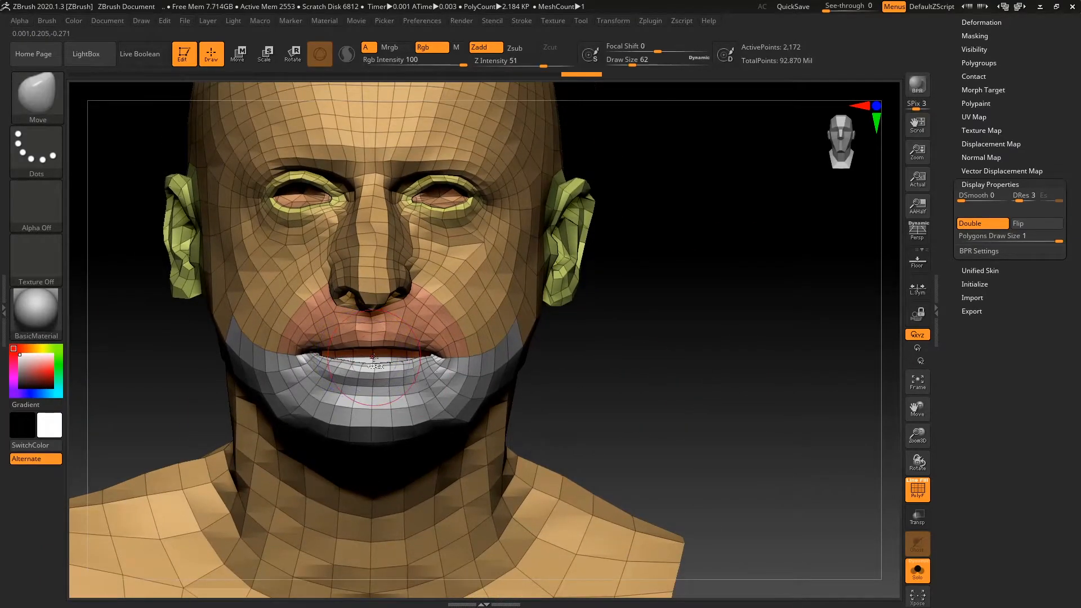
pyautogui.moveTo(680, 318); pyautogui.dragTo(562, 364)
pyautogui.moveTo(746, 365); pyautogui.dragTo(678, 366)
pyautogui.hotkey('ctrl', 'z')
pyautogui.keyDown('shift'); pyautogui.moveTo(543, 281); pyautogui.dragTo(532, 256); pyautogui.keyUp('shift')
pyautogui.moveTo(350, 462)
pyautogui.mouseDown()
pyautogui.moveTo(580, 403)
pyautogui.moveTo(828, 408)
pyautogui.mouseUp()
pyautogui.keyDown('shift'); pyautogui.moveTo(421, 266); pyautogui.dragTo(426, 316); pyautogui.keyUp('shift')
pyautogui.hotkey('ctrl', 'z')
pyautogui.moveTo(832, 511)
pyautogui.mouseDown()
pyautogui.moveTo(676, 493)
pyautogui.moveTo(580, 495)
pyautogui.mouseUp()
# Inspect the wrapped head's wireframe from several angles, including the neck and shoulders.
pyautogui.moveTo(774, 504); pyautogui.dragTo(430, 382)
pyautogui.keyDown('alt'); pyautogui.moveTo(582, 375); pyautogui.dragTo(806, 380); pyautogui.keyUp('alt')
pyautogui.moveTo(723, 371); pyautogui.dragTo(608, 431)
pyautogui.keyDown('alt'); pyautogui.moveTo(408, 482); pyautogui.dragTo(401, 389); pyautogui.keyUp('alt')
pyautogui.keyDown('alt'); pyautogui.moveTo(808, 538); pyautogui.dragTo(652, 454); pyautogui.keyUp('alt')
pyautogui.keyDown('shift'); pyautogui.moveTo(732, 444); pyautogui.dragTo(675, 417); pyautogui.keyUp('shift')
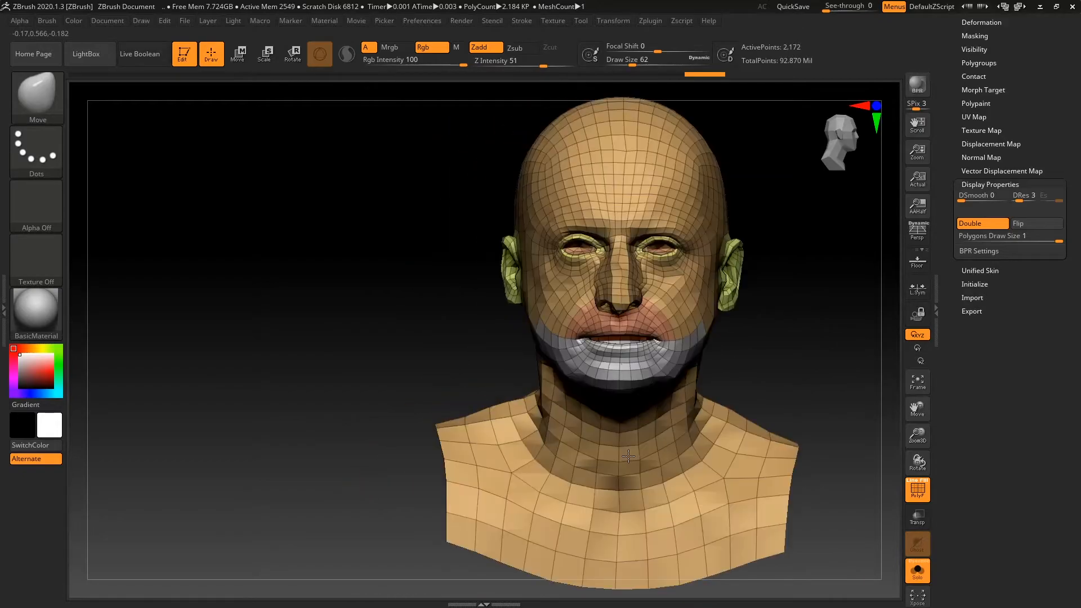
pyautogui.keyDown('alt'); pyautogui.moveTo(791, 401); pyautogui.dragTo(569, 432); pyautogui.keyUp('alt')
pyautogui.keyDown('alt'); pyautogui.moveTo(664, 346); pyautogui.dragTo(679, 412); pyautogui.keyUp('alt')
pyautogui.moveTo(794, 436); pyautogui.dragTo(760, 459)
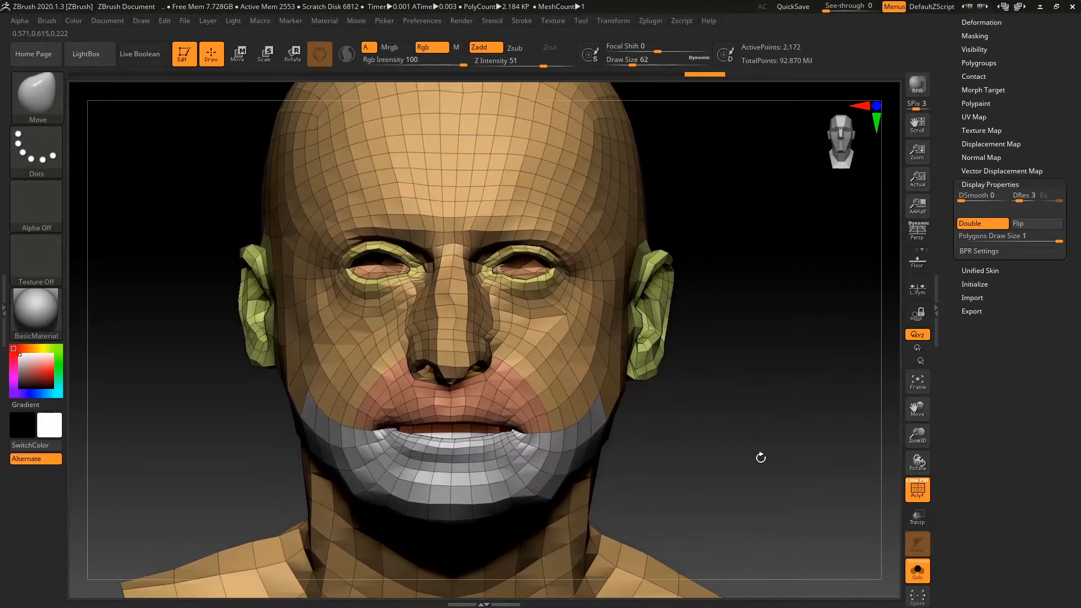
# Reorder the subtools so that endmodel sits directly below Cap removal4_1.
pyautogui.moveTo(963, 77); pyautogui.dragTo(976, 148)
pyautogui.click(978, 34)
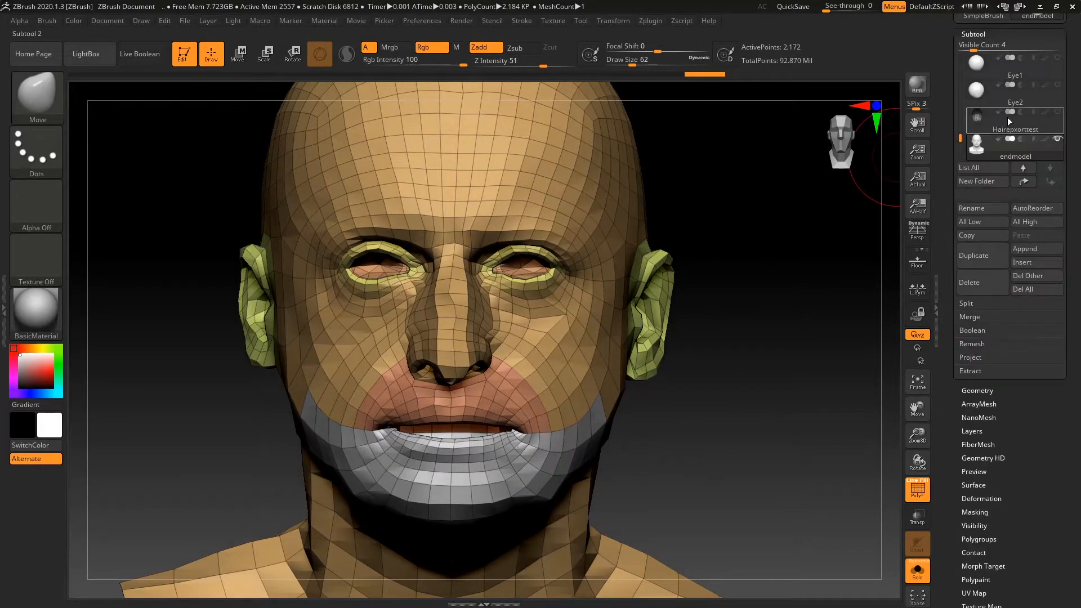
pyautogui.keyDown('shift'); pyautogui.click(1022, 180); pyautogui.keyUp('shift')
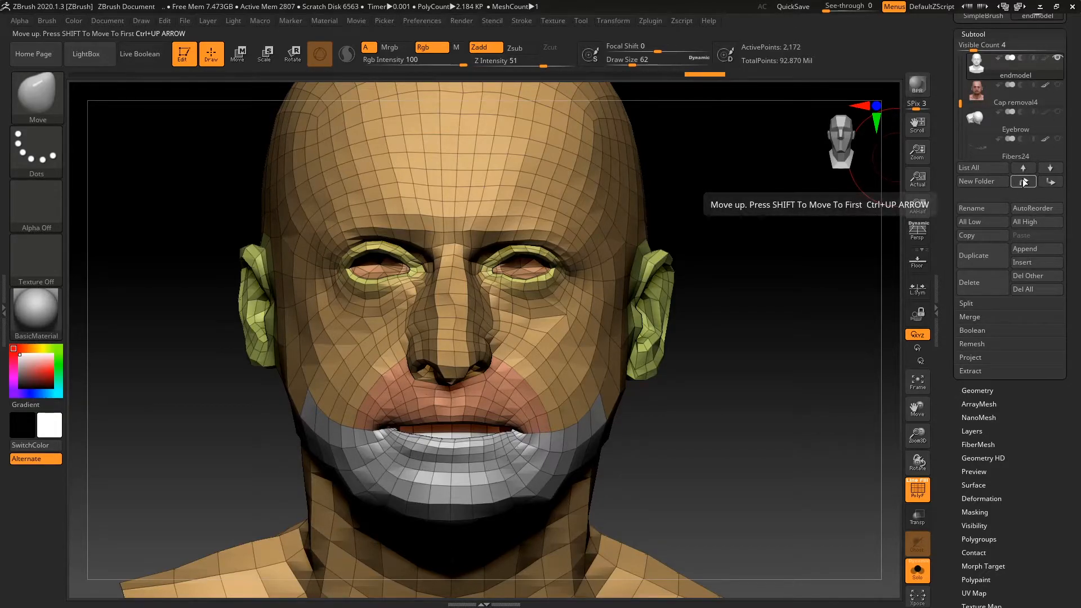
pyautogui.moveTo(976, 126)
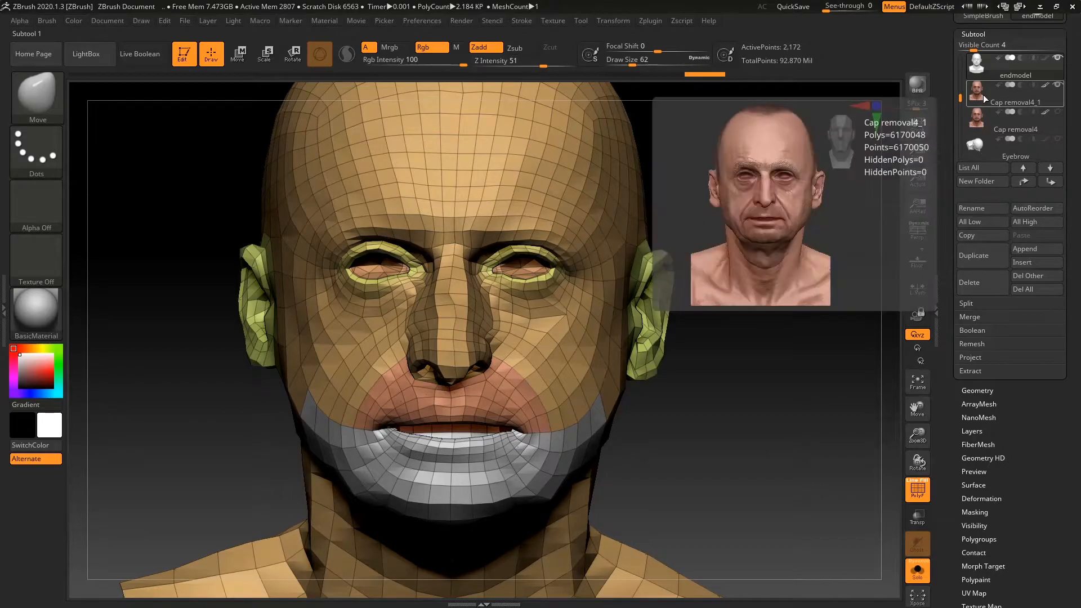
pyautogui.click(980, 125)
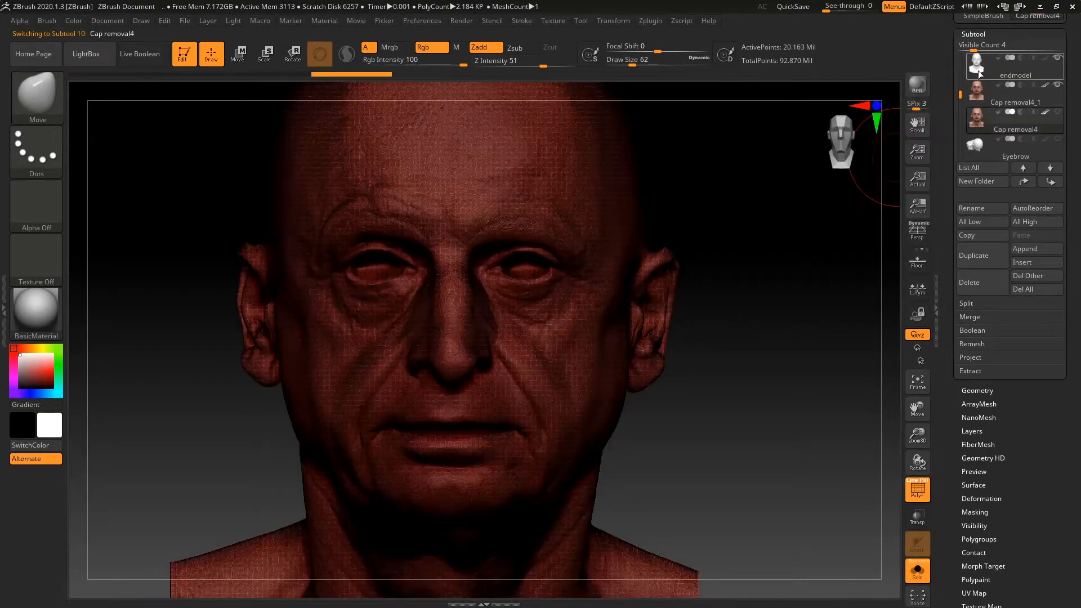
pyautogui.click(978, 70)
pyautogui.click(1024, 181)
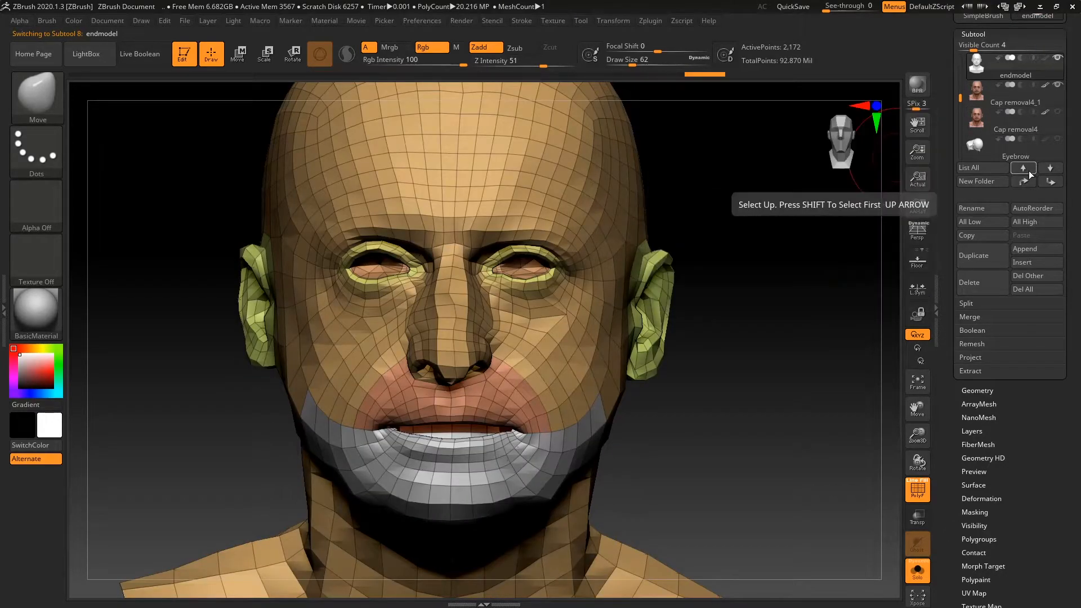
pyautogui.click(1050, 181)
pyautogui.click(1050, 182)
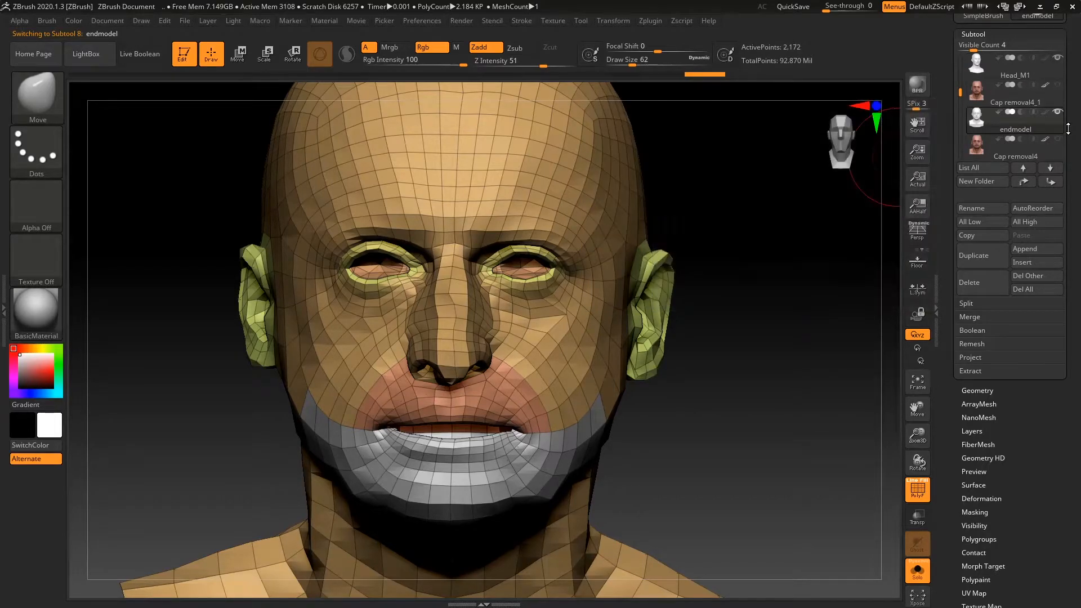
# Project the geometry and color of the scanned head onto endmodel with ProjectAll.
pyautogui.click(1056, 113)
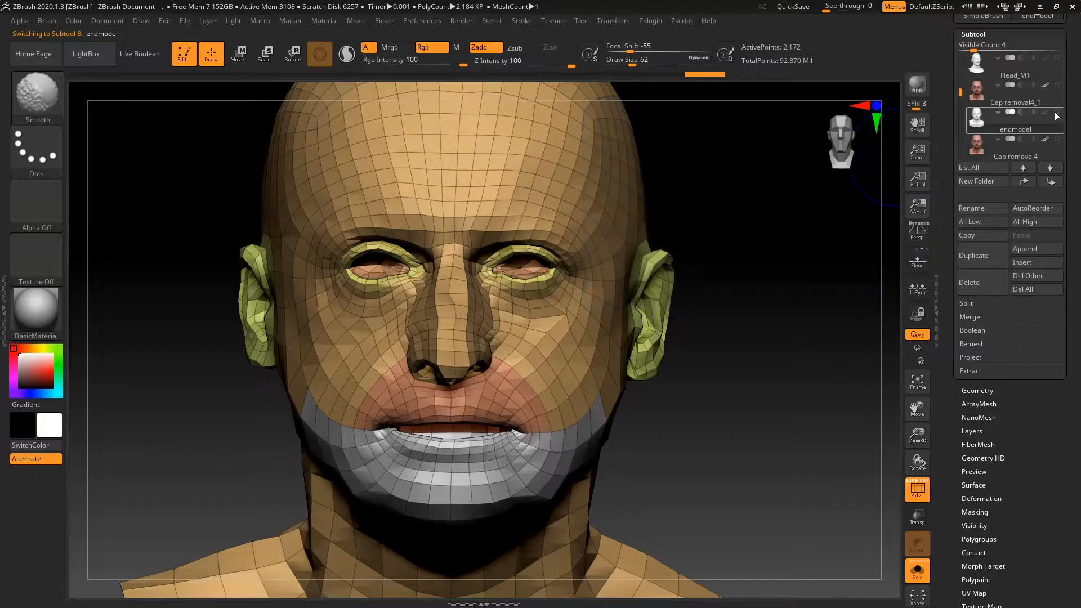
pyautogui.click(926, 574)
pyautogui.click(926, 575)
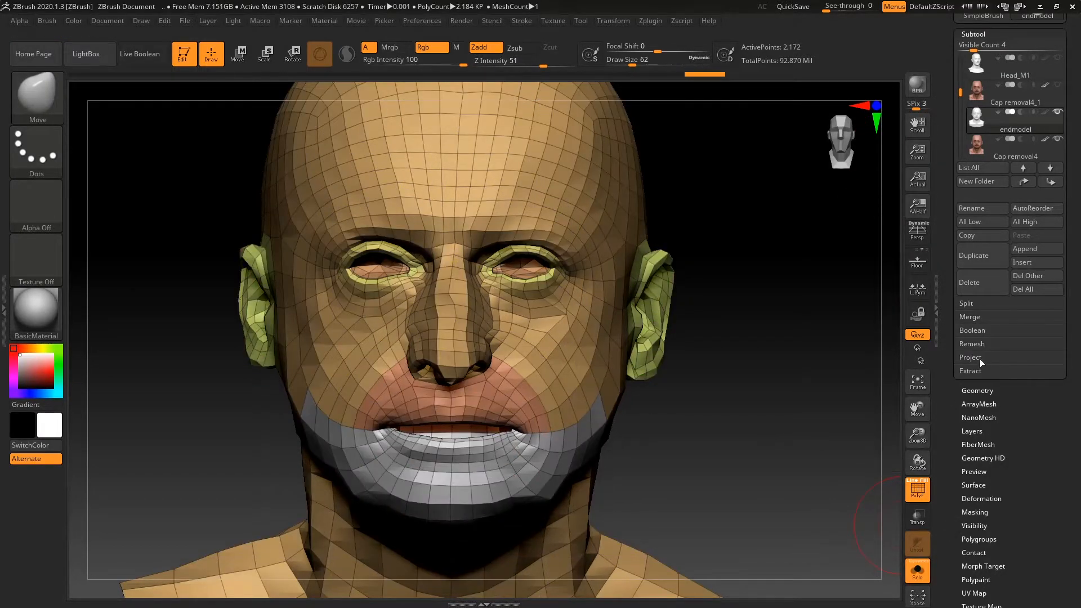
pyautogui.click(974, 359)
pyautogui.click(989, 371)
pyautogui.click(843, 394)
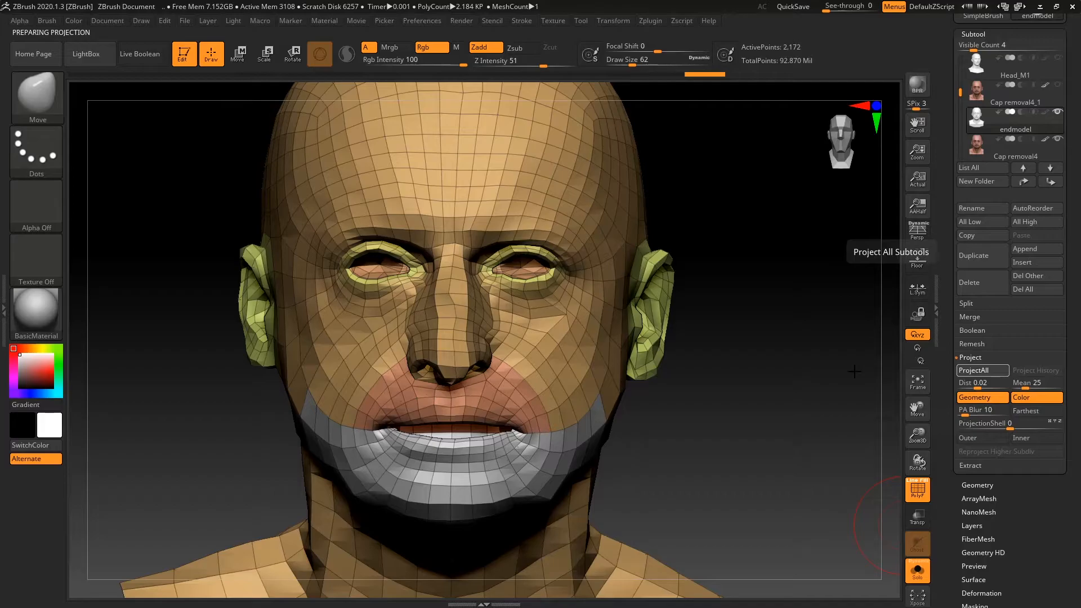
# Compare endmodel before and after the projection, and hide the polyframe to check the projected color.
pyautogui.moveTo(717, 428); pyautogui.dragTo(703, 396)
pyautogui.keyDown('alt'); pyautogui.moveTo(637, 395); pyautogui.dragTo(776, 333); pyautogui.keyUp('alt')
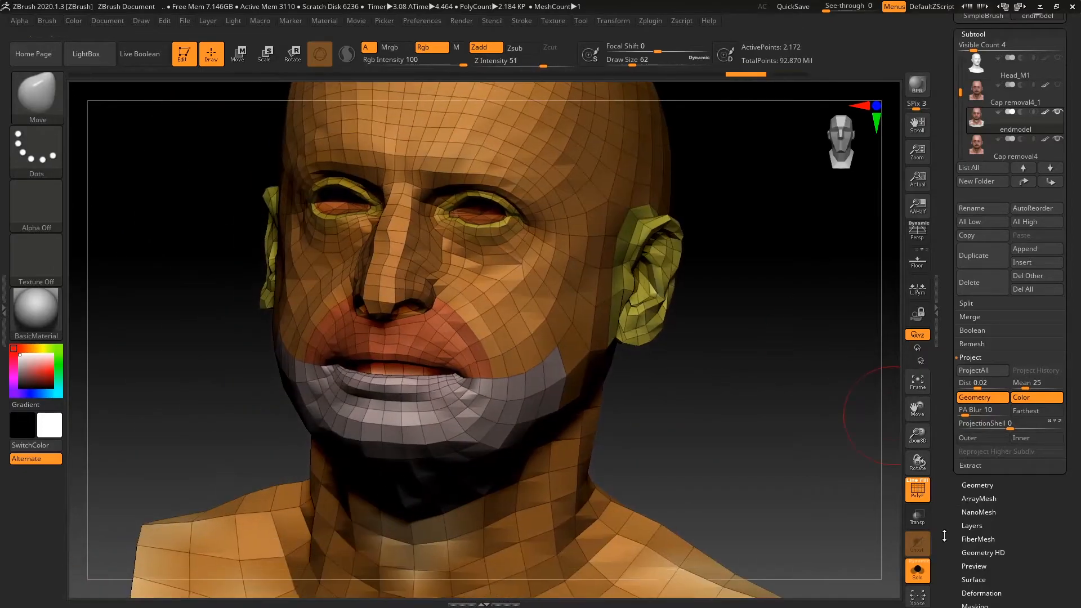
pyautogui.press('ctrl')
pyautogui.hotkey('ctrl', 'shift', 'z')
pyautogui.hotkey('ctrl', 'z')
pyautogui.hotkey('ctrl', 'shift', 'z')
pyautogui.moveTo(708, 362)
pyautogui.mouseDown()
pyautogui.moveTo(799, 400)
pyautogui.moveTo(789, 325)
pyautogui.moveTo(725, 338)
pyautogui.moveTo(777, 314)
pyautogui.moveTo(819, 381)
pyautogui.moveTo(763, 372)
pyautogui.moveTo(800, 417)
pyautogui.mouseUp()
pyautogui.click(918, 490)
# Rework the white patch on the throat with Smooth and ClayBuildup strokes, and project the scan onto endmodel again.
pyautogui.press('b')
pyautogui.press('c')
pyautogui.press('b')
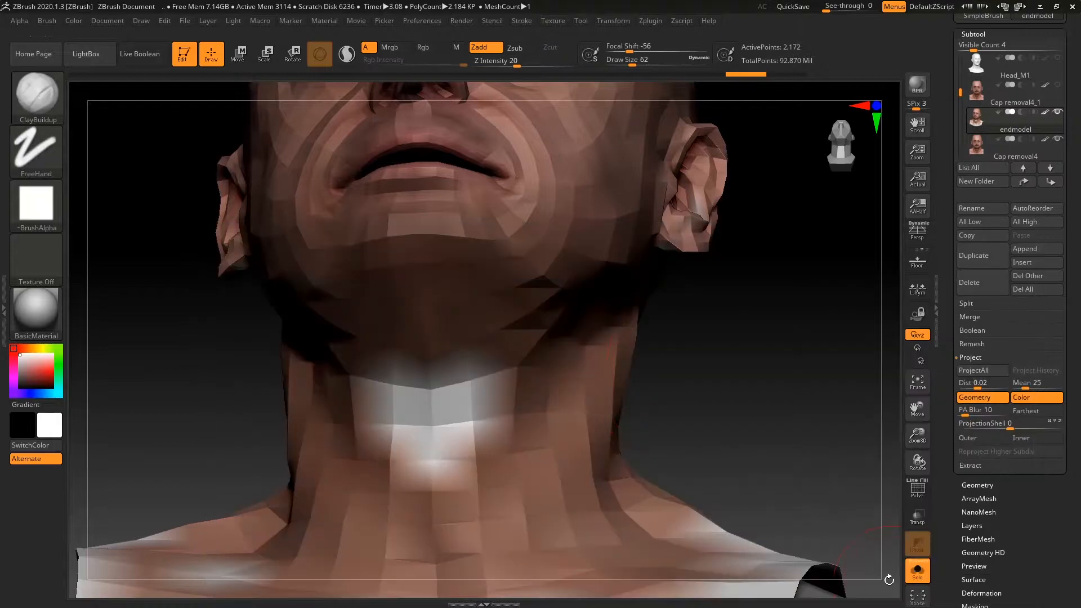
pyautogui.click(918, 579)
pyautogui.moveTo(443, 434)
pyautogui.keyDown('shift'); pyautogui.mouseDown()
pyautogui.moveTo(417, 356)
pyautogui.moveTo(462, 479)
pyautogui.mouseUp(); pyautogui.keyUp('shift')
pyautogui.moveTo(406, 360); pyautogui.dragTo(420, 484)
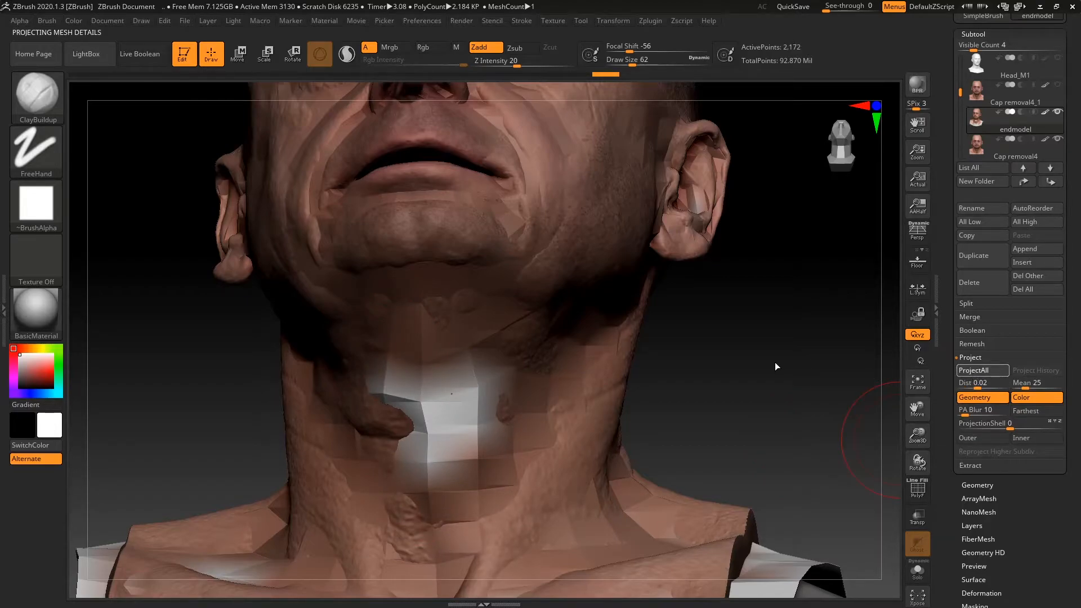
pyautogui.click(918, 570)
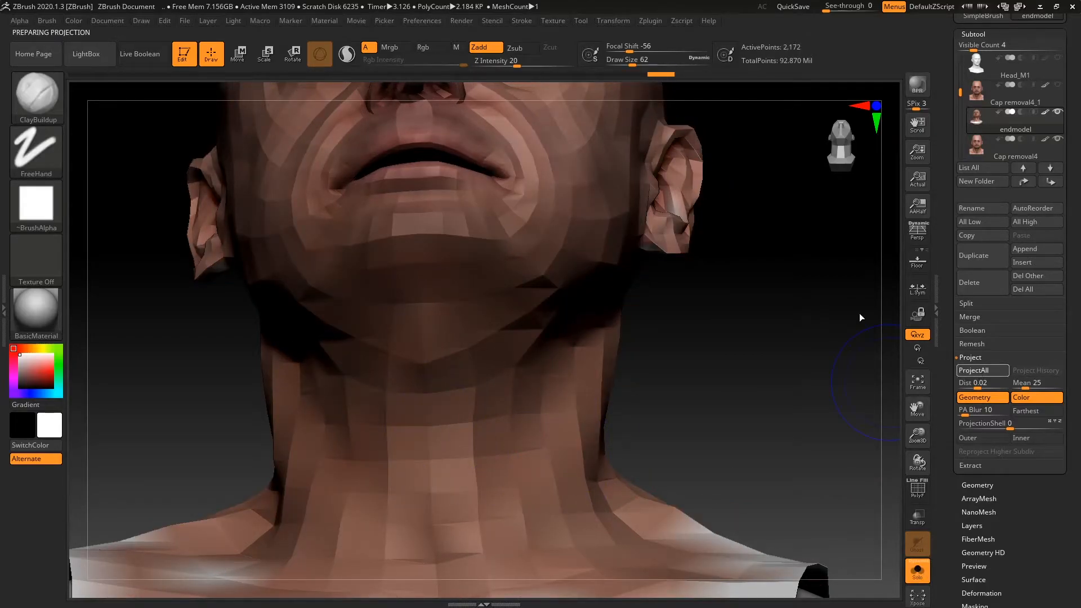
# Set the draw size to 128 and leave Solo mode so the scan shows together with endmodel.
pyautogui.moveTo(792, 285)
pyautogui.mouseDown()
pyautogui.moveTo(791, 335)
pyautogui.moveTo(785, 296)
pyautogui.mouseUp()
pyautogui.press('f')
pyautogui.click(916, 490)
pyautogui.click(917, 490)
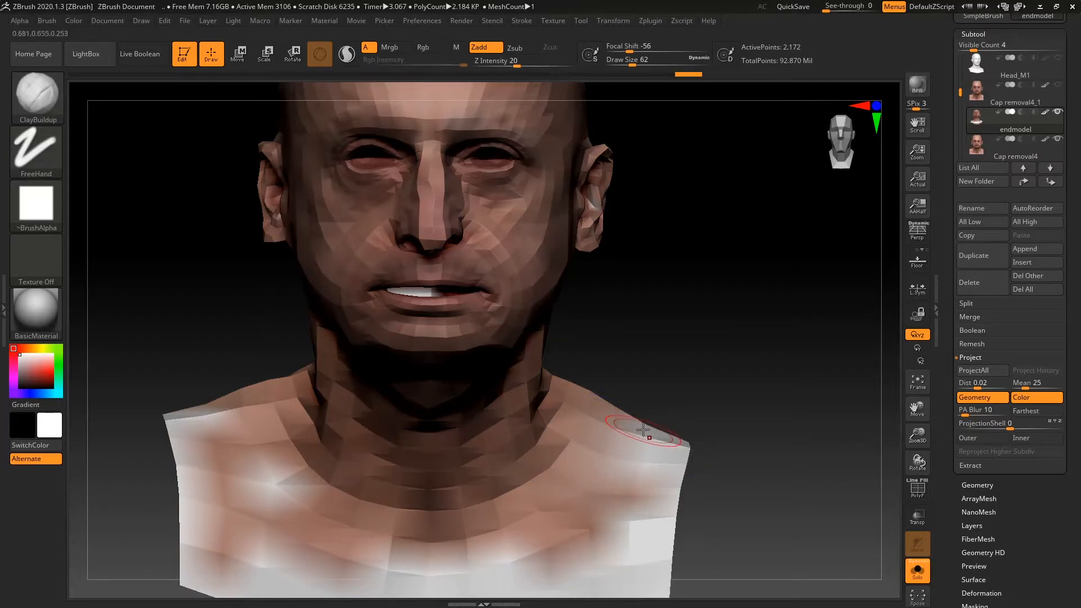
pyautogui.hotkey('ctrl', 'z')
pyautogui.press('space')
pyautogui.moveTo(659, 402); pyautogui.dragTo(671, 402)
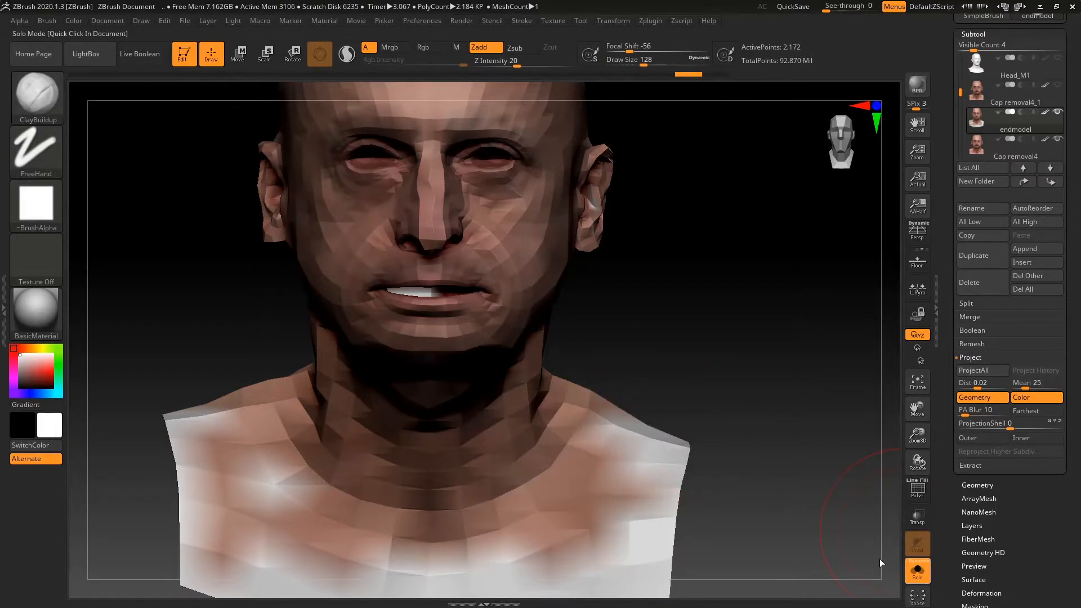
pyautogui.click(904, 570)
# Fit the shoulders and upper chest of endmodel to the scan with the Move brush.
pyautogui.press('b')
pyautogui.press('m')
pyautogui.press('v')
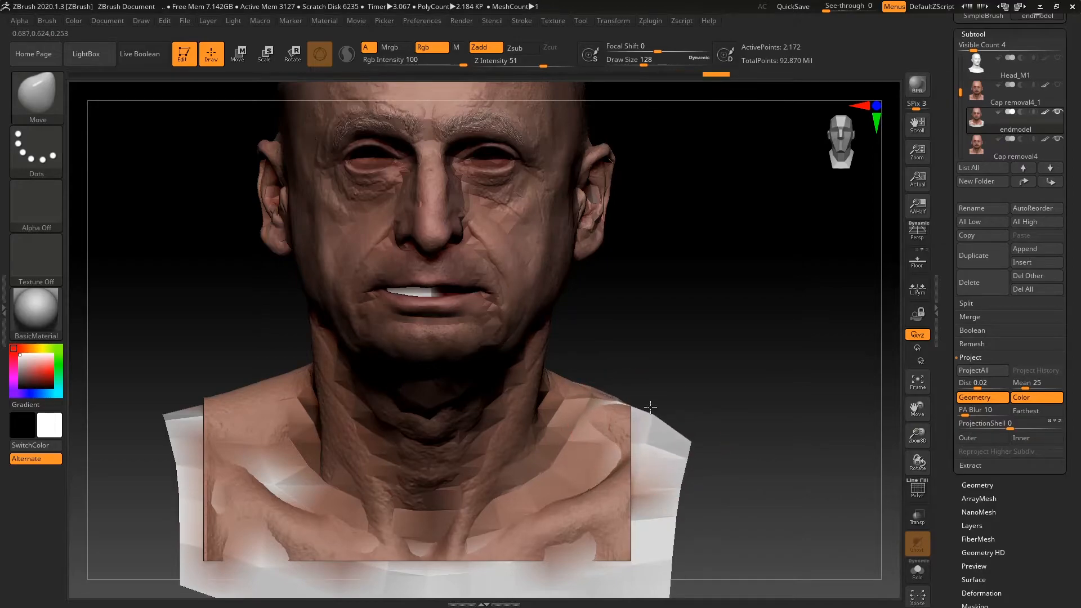
pyautogui.moveTo(238, 403)
pyautogui.mouseDown()
pyautogui.moveTo(237, 357)
pyautogui.moveTo(238, 382)
pyautogui.mouseUp()
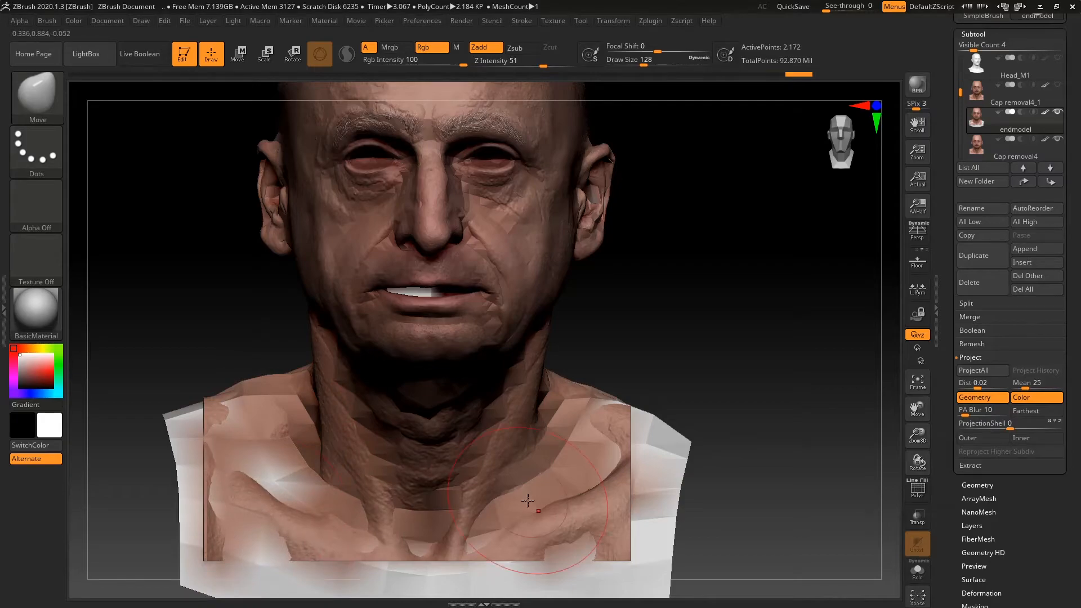
pyautogui.moveTo(554, 512); pyautogui.dragTo(567, 512)
pyautogui.keyDown('alt'); pyautogui.moveTo(281, 516); pyautogui.dragTo(289, 520); pyautogui.keyUp('alt')
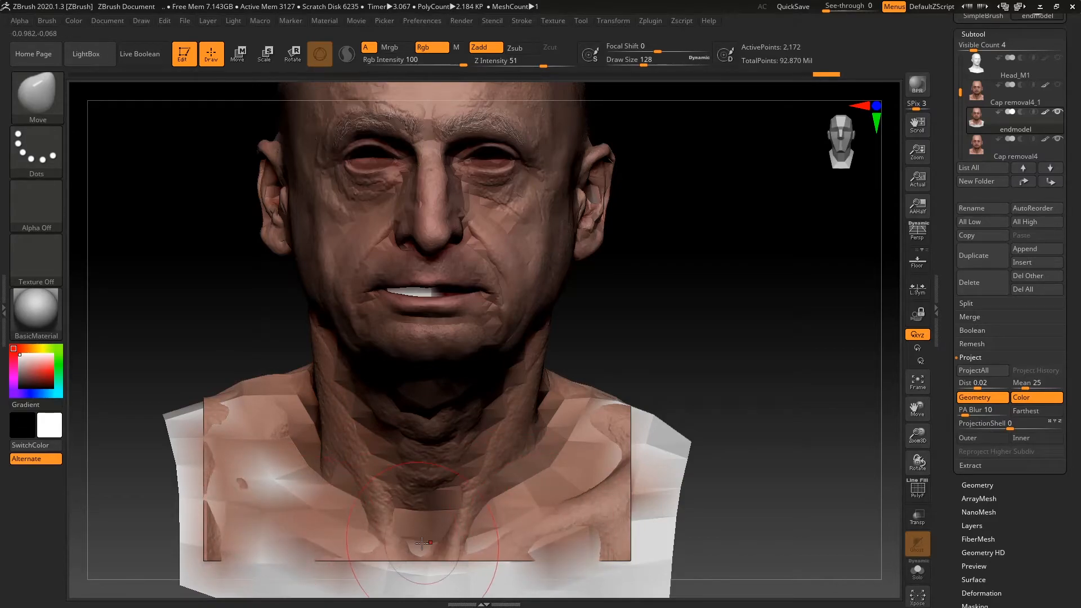
pyautogui.keyDown('alt'); pyautogui.moveTo(426, 546); pyautogui.dragTo(424, 545); pyautogui.keyUp('alt')
# Adjust the neck of endmodel to the scan with the Move brush, and project the scan onto it again.
pyautogui.moveTo(678, 346)
pyautogui.mouseDown()
pyautogui.moveTo(627, 340)
pyautogui.moveTo(529, 406)
pyautogui.mouseUp()
pyautogui.moveTo(649, 372); pyautogui.dragTo(691, 372)
pyautogui.moveTo(345, 421); pyautogui.dragTo(330, 423)
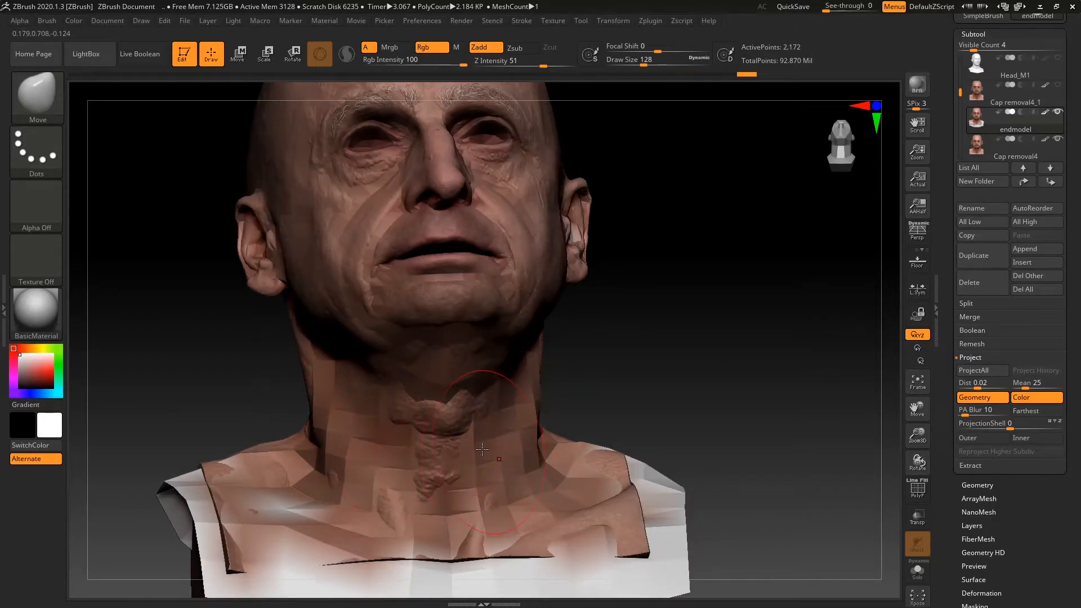
pyautogui.moveTo(690, 400); pyautogui.dragTo(431, 444)
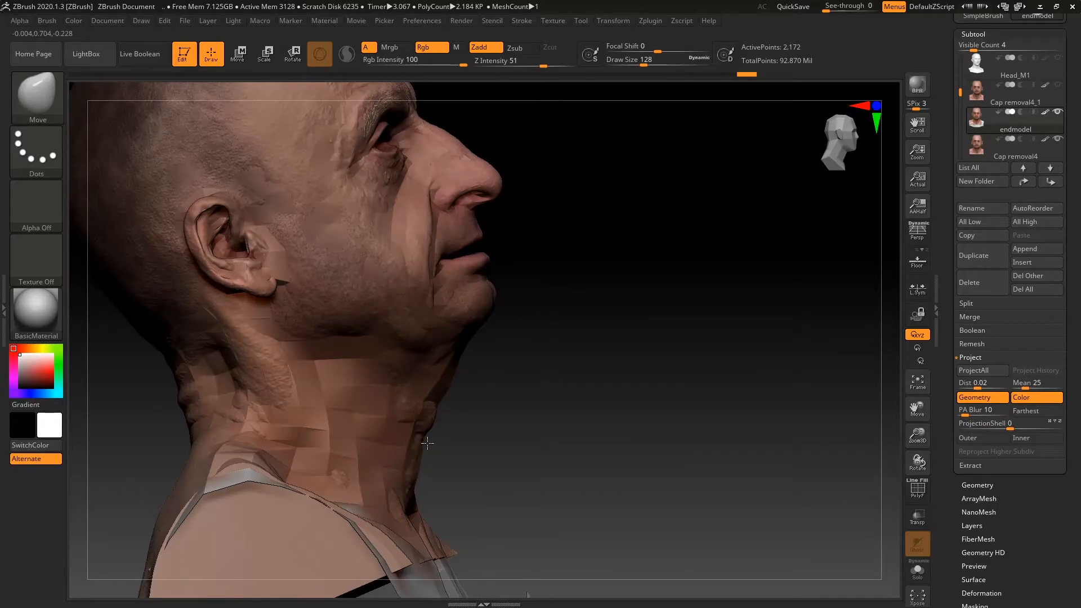
pyautogui.moveTo(548, 429); pyautogui.dragTo(550, 428)
pyautogui.moveTo(464, 378); pyautogui.dragTo(325, 368)
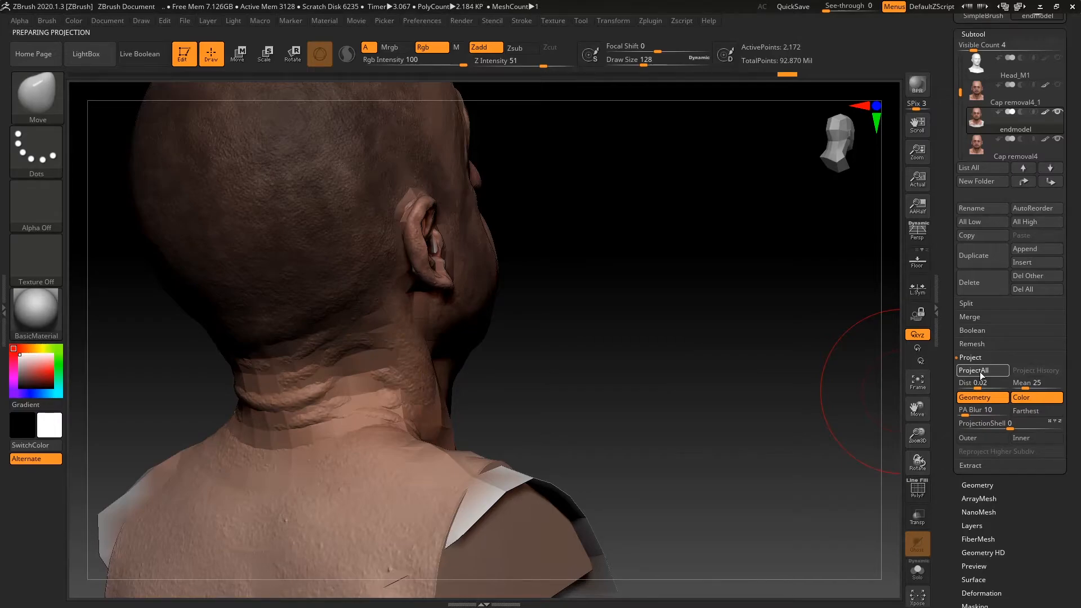
# Isolate endmodel, try a Smooth stroke inside the head from below, and rerun ProjectAll.
pyautogui.moveTo(726, 356); pyautogui.dragTo(849, 465)
pyautogui.moveTo(598, 360); pyautogui.dragTo(732, 439)
pyautogui.click(927, 572)
pyautogui.moveTo(709, 357)
pyautogui.mouseDown()
pyautogui.moveTo(707, 193)
pyautogui.moveTo(760, 346)
pyautogui.mouseUp()
pyautogui.moveTo(343, 322)
pyautogui.keyDown('shift'); pyautogui.mouseDown()
pyautogui.moveTo(380, 309)
pyautogui.moveTo(396, 319)
pyautogui.mouseUp(); pyautogui.keyUp('shift')
pyautogui.hotkey('ctrl', 'z')
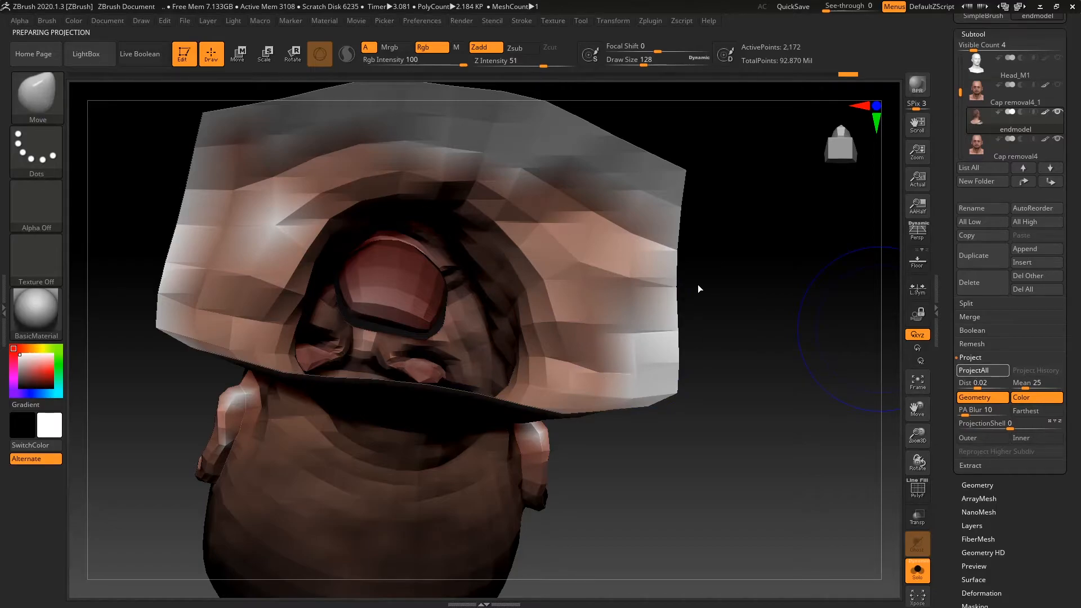
# Smooth the character's left ear and project the scan onto endmodel again.
pyautogui.moveTo(745, 251)
pyautogui.mouseDown()
pyautogui.moveTo(750, 485)
pyautogui.moveTo(763, 382)
pyautogui.moveTo(746, 422)
pyautogui.moveTo(736, 306)
pyautogui.moveTo(766, 368)
pyautogui.moveTo(838, 360)
pyautogui.moveTo(828, 321)
pyautogui.moveTo(783, 414)
pyautogui.mouseUp()
pyautogui.hotkey('ctrl', 'z')
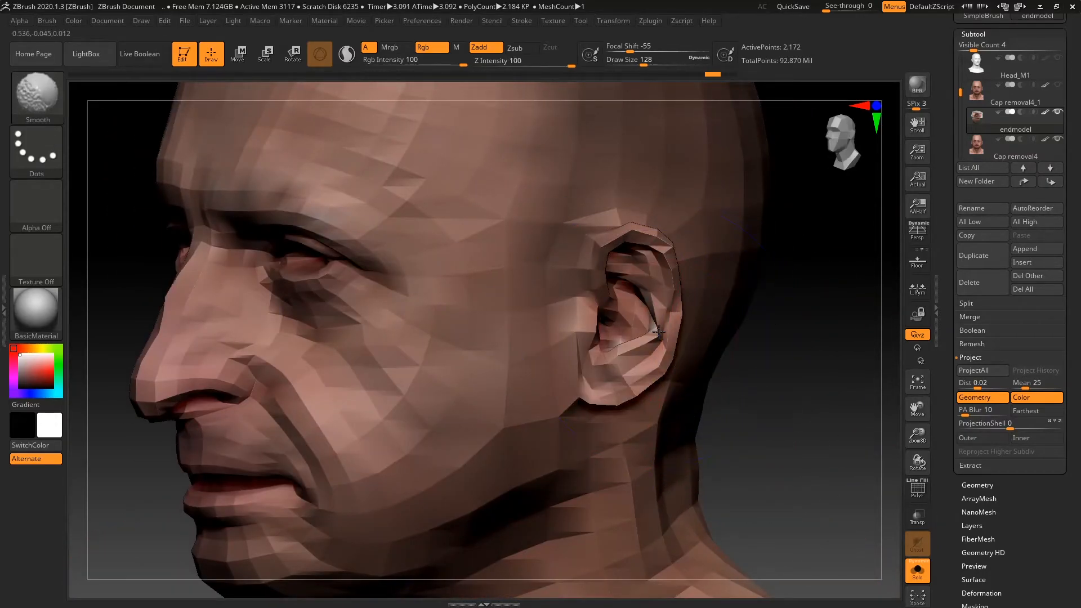
pyautogui.hotkey('ctrl', 'shift', 'z')
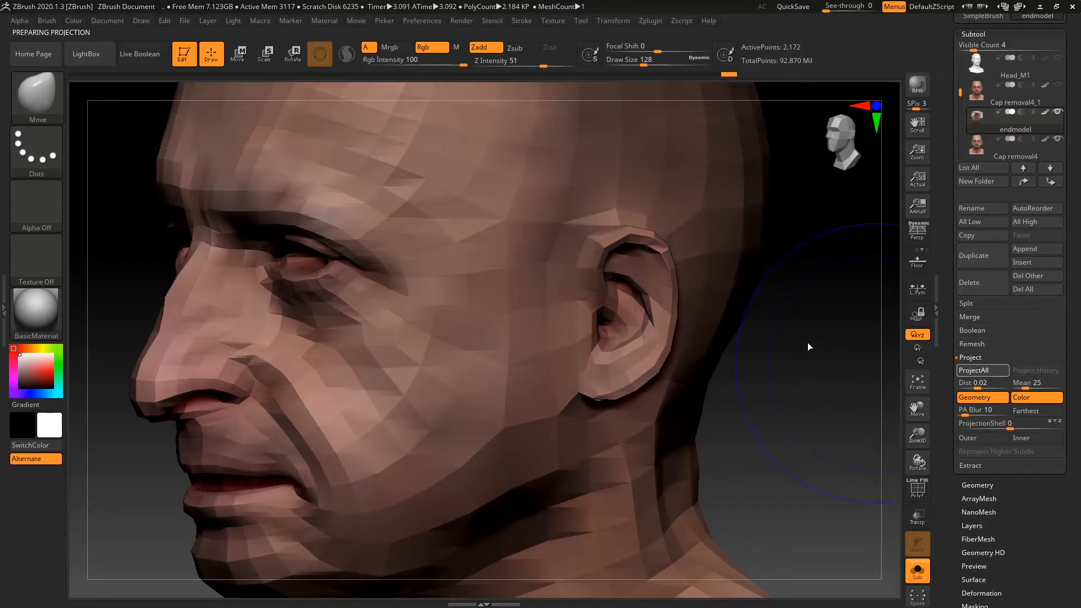
# Smooth the character's right ear, compare the projection by undoing it, and run ProjectAll again.
pyautogui.moveTo(802, 355); pyautogui.dragTo(872, 361)
pyautogui.moveTo(364, 298)
pyautogui.keyDown('shift'); pyautogui.mouseDown()
pyautogui.moveTo(356, 324)
pyautogui.moveTo(364, 304)
pyautogui.moveTo(394, 333)
pyautogui.moveTo(369, 307)
pyautogui.moveTo(365, 316)
pyautogui.moveTo(371, 292)
pyautogui.mouseUp(); pyautogui.keyUp('shift')
pyautogui.click(979, 373)
pyautogui.hotkey('ctrl', 'z')
pyautogui.hotkey('ctrl', 'z')
pyautogui.hotkey('ctrl', 'z')
pyautogui.hotkey('ctrl', 'z')
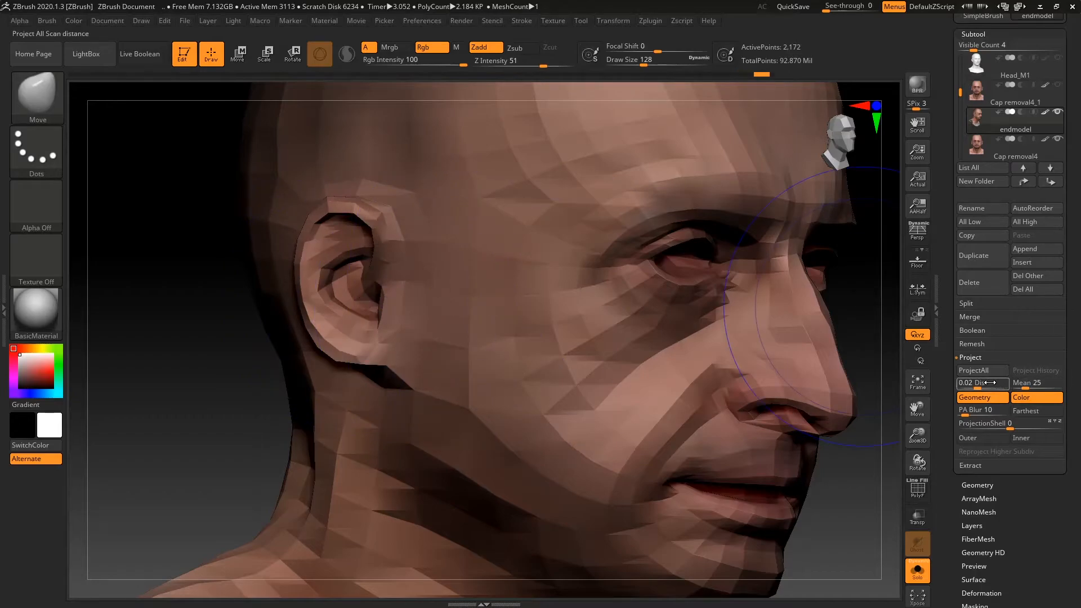
pyautogui.click(991, 376)
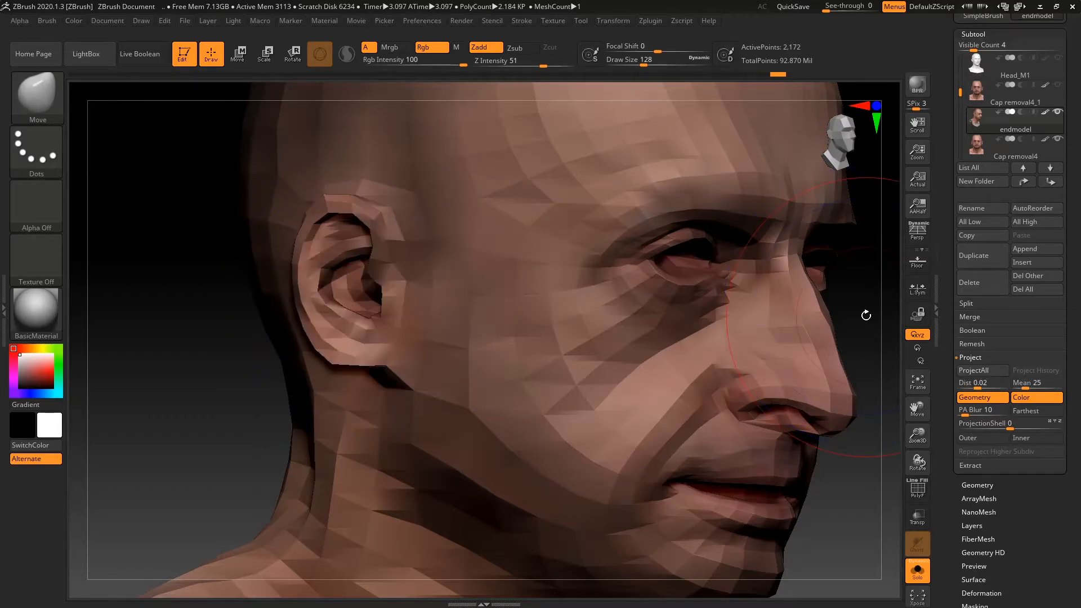
# Smooth the nape and back of the head, and project the scan onto endmodel again.
pyautogui.moveTo(864, 308)
pyautogui.mouseDown()
pyautogui.moveTo(779, 304)
pyautogui.moveTo(764, 332)
pyautogui.moveTo(639, 333)
pyautogui.mouseUp()
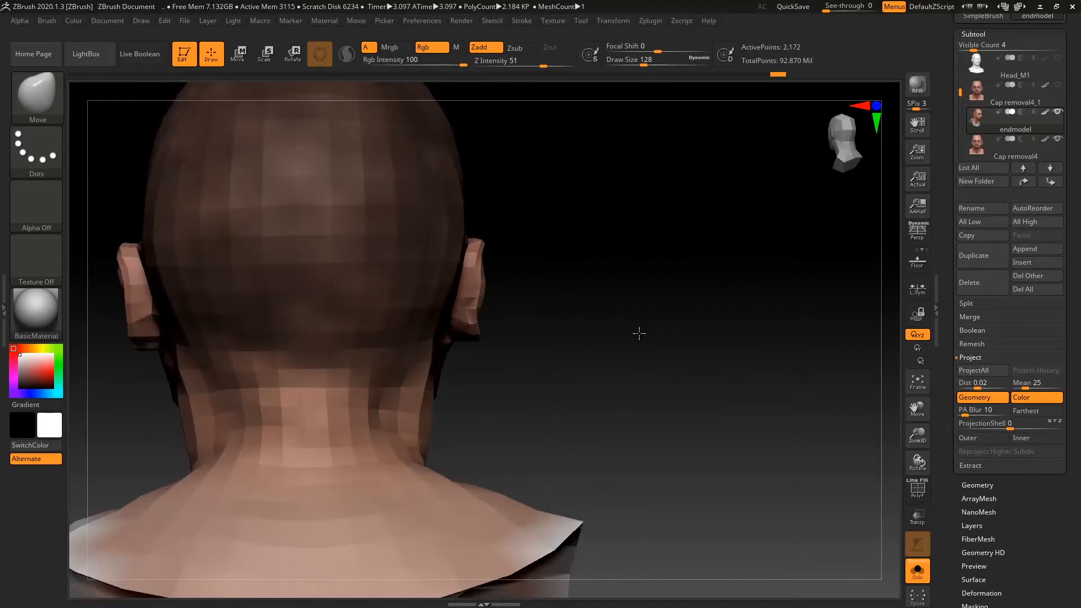
pyautogui.press('shift')
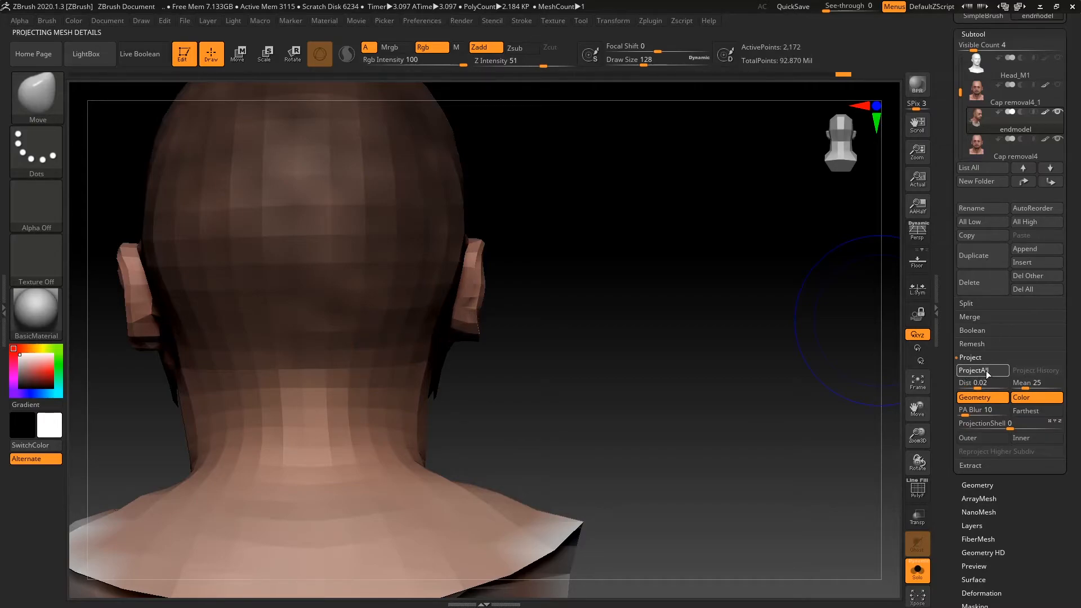
pyautogui.moveTo(734, 391)
pyautogui.mouseDown()
pyautogui.moveTo(653, 396)
pyautogui.moveTo(772, 390)
pyautogui.moveTo(771, 335)
pyautogui.moveTo(799, 331)
pyautogui.moveTo(811, 381)
pyautogui.moveTo(850, 442)
pyautogui.mouseUp()
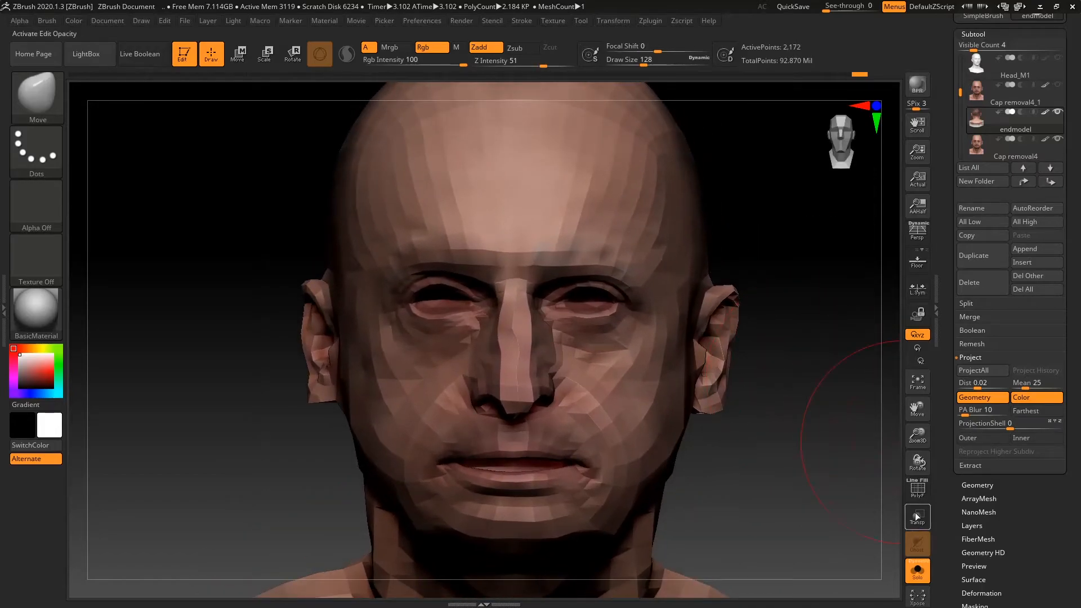
# Set the draw size to 71, smooth both mouth corners, and project the scan onto endmodel again.
pyautogui.click(917, 495)
pyautogui.click(918, 496)
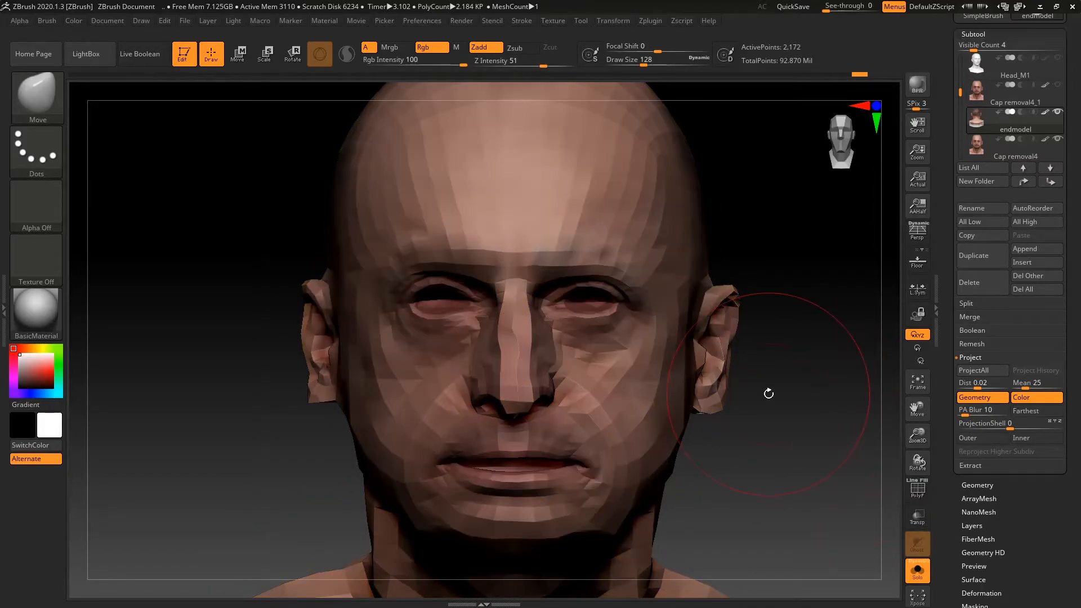
pyautogui.moveTo(807, 431); pyautogui.dragTo(808, 507)
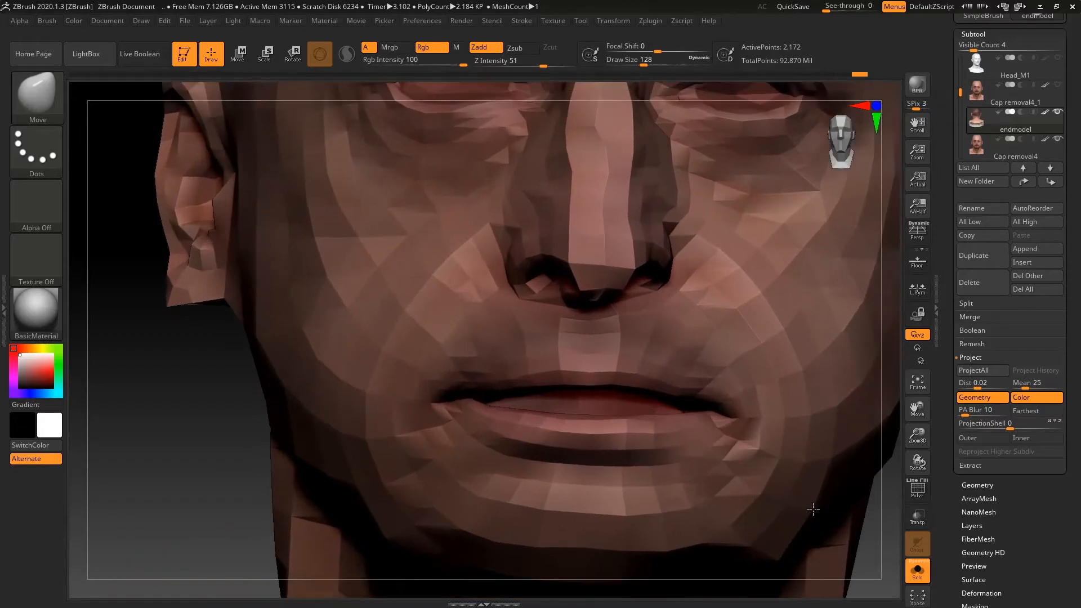
pyautogui.moveTo(870, 525); pyautogui.dragTo(651, 476)
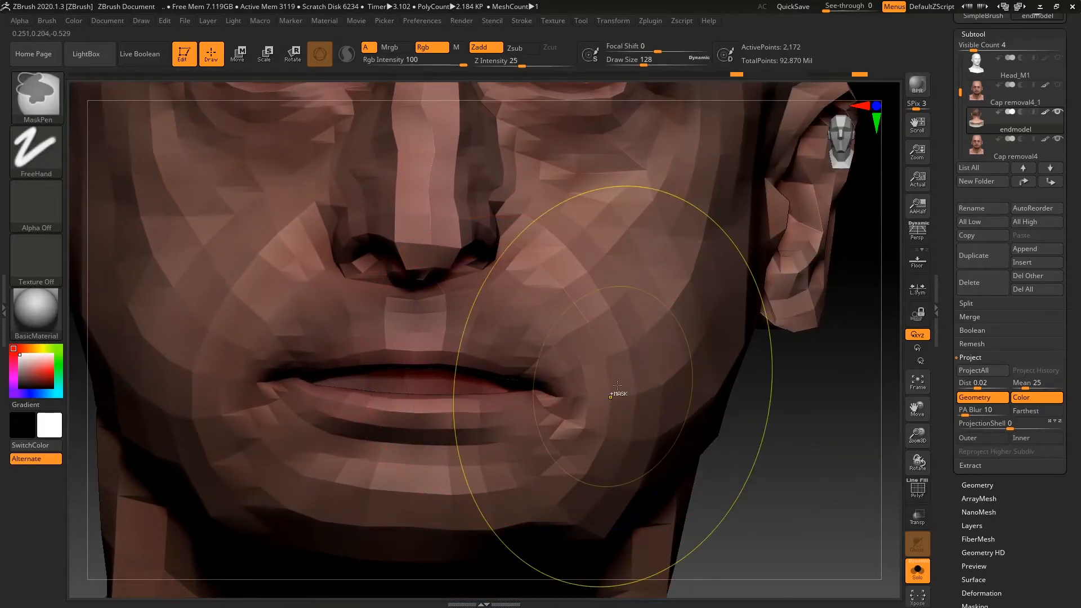
pyautogui.press('space')
pyautogui.moveTo(664, 380); pyautogui.dragTo(653, 380)
pyautogui.moveTo(744, 434)
pyautogui.mouseDown()
pyautogui.moveTo(784, 430)
pyautogui.moveTo(782, 406)
pyautogui.mouseUp()
pyautogui.keyDown('shift'); pyautogui.moveTo(566, 388); pyautogui.dragTo(568, 400); pyautogui.keyUp('shift')
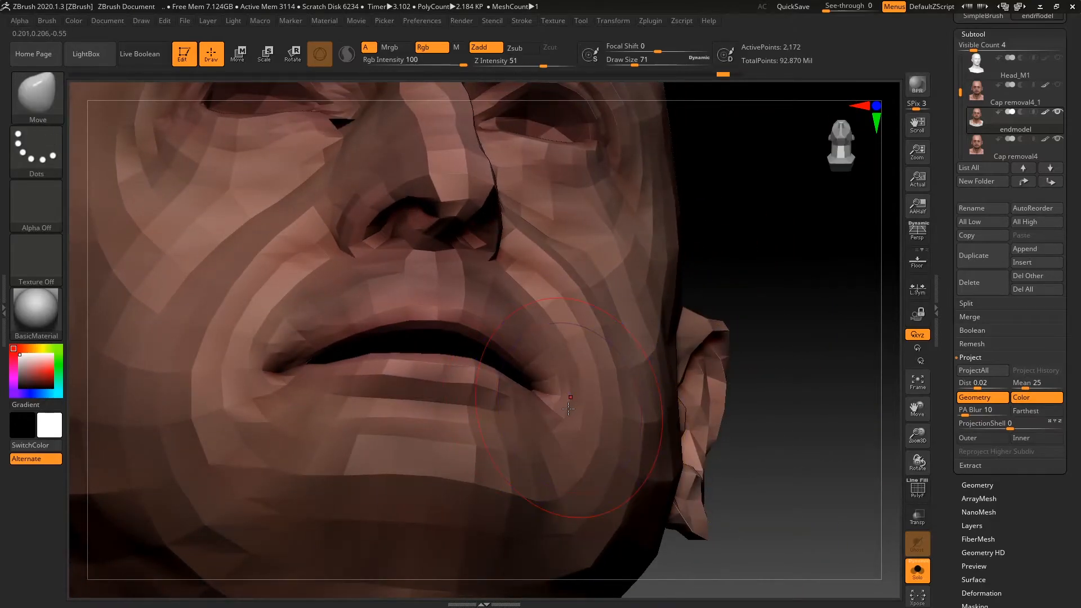
pyautogui.keyDown('shift'); pyautogui.moveTo(277, 376); pyautogui.dragTo(281, 378); pyautogui.keyUp('shift')
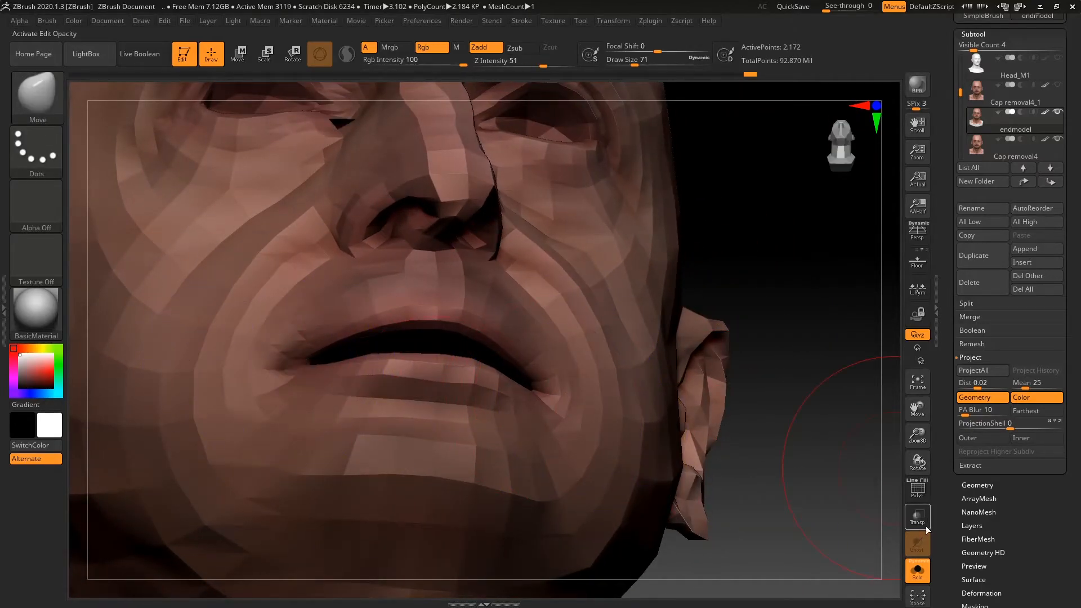
pyautogui.click(981, 371)
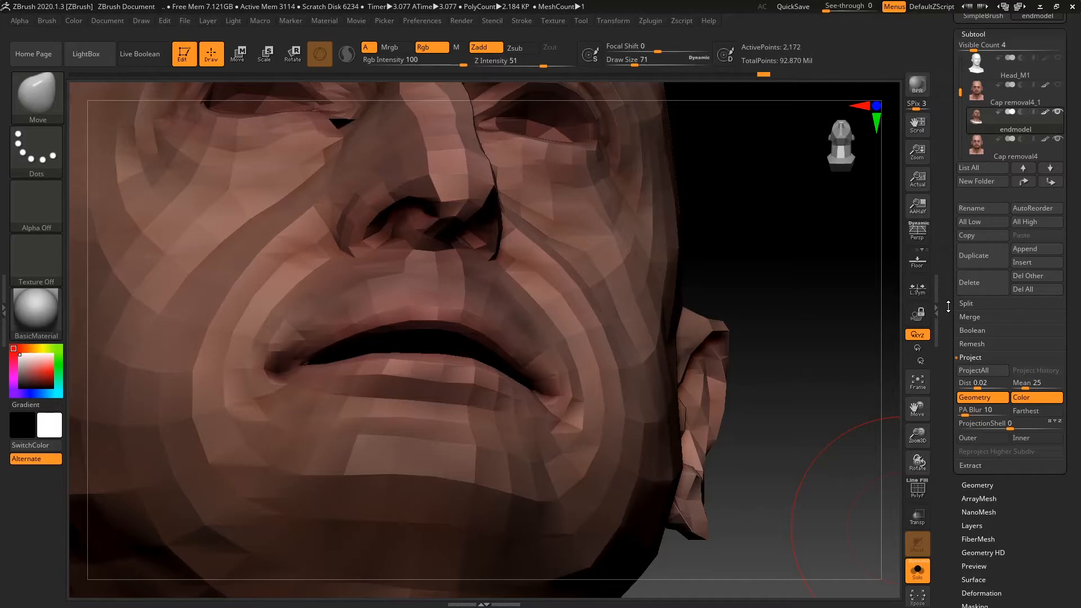
# Turn off endmodel's polypaint and step back through the undo history to compare the mouth corners.
pyautogui.click(1044, 114)
pyautogui.moveTo(821, 270); pyautogui.dragTo(767, 339)
pyautogui.hotkey('ctrl', 'z')
pyautogui.hotkey('ctrl', 'z')
pyautogui.hotkey('ctrl', 'z')
pyautogui.hotkey('ctrl', 'z')
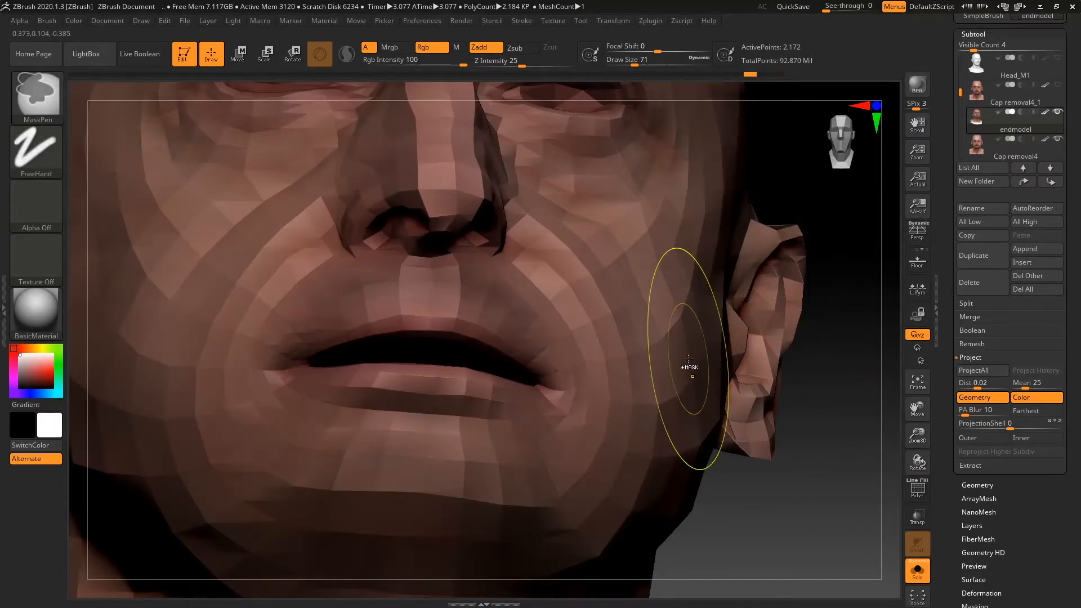
pyautogui.click(1044, 114)
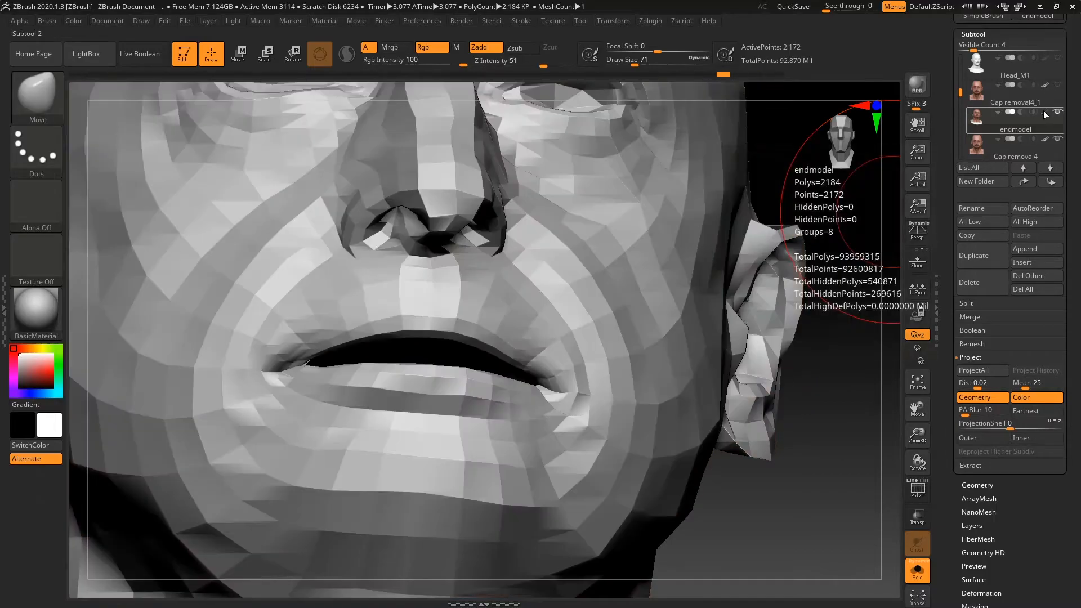
# Smooth both mouth corners on the unpainted mesh, and project only the scan's geometry without PolyPainting.
pyautogui.keyDown('shift'); pyautogui.moveTo(294, 369); pyautogui.dragTo(298, 372); pyautogui.keyUp('shift')
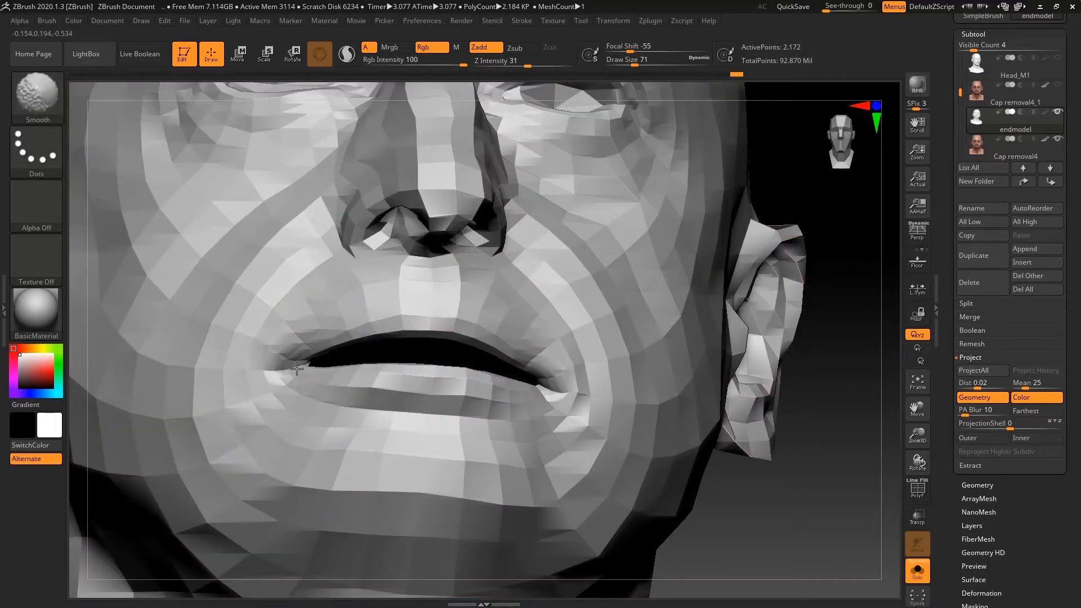
pyautogui.moveTo(774, 511)
pyautogui.mouseDown()
pyautogui.moveTo(781, 527)
pyautogui.moveTo(763, 526)
pyautogui.mouseUp()
pyautogui.keyDown('shift'); pyautogui.moveTo(552, 391); pyautogui.dragTo(540, 384); pyautogui.keyUp('shift')
pyautogui.keyDown('shift'); pyautogui.moveTo(302, 364); pyautogui.dragTo(319, 348); pyautogui.keyUp('shift')
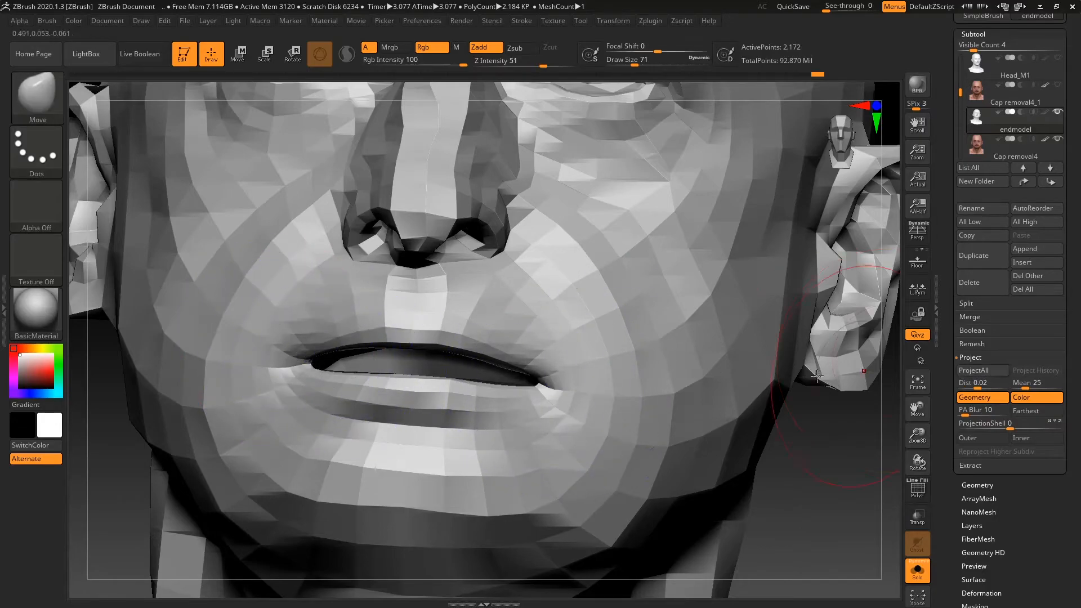
pyautogui.click(986, 370)
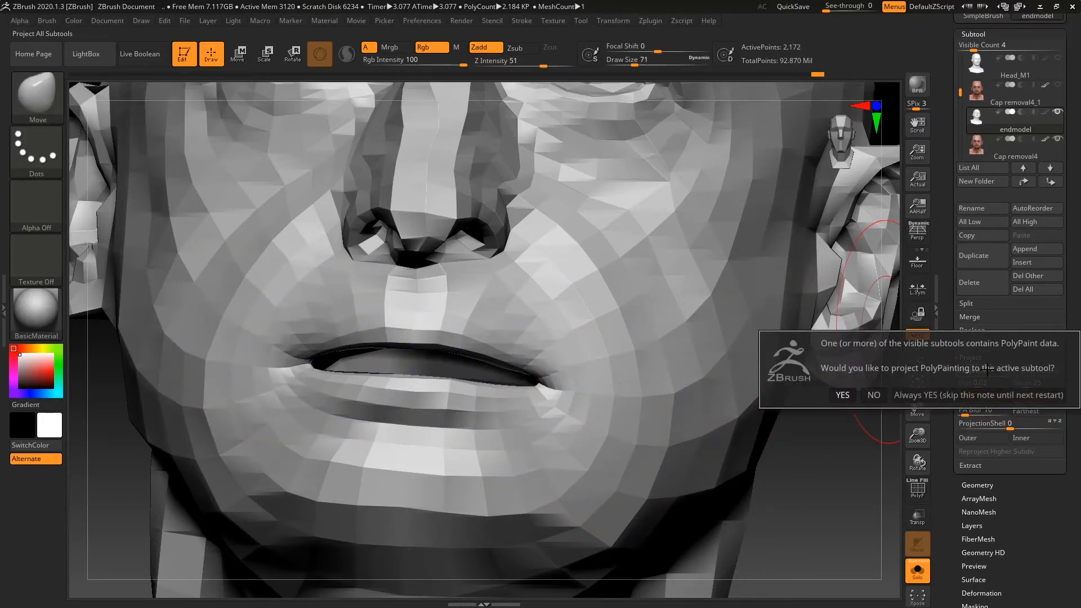
pyautogui.click(877, 396)
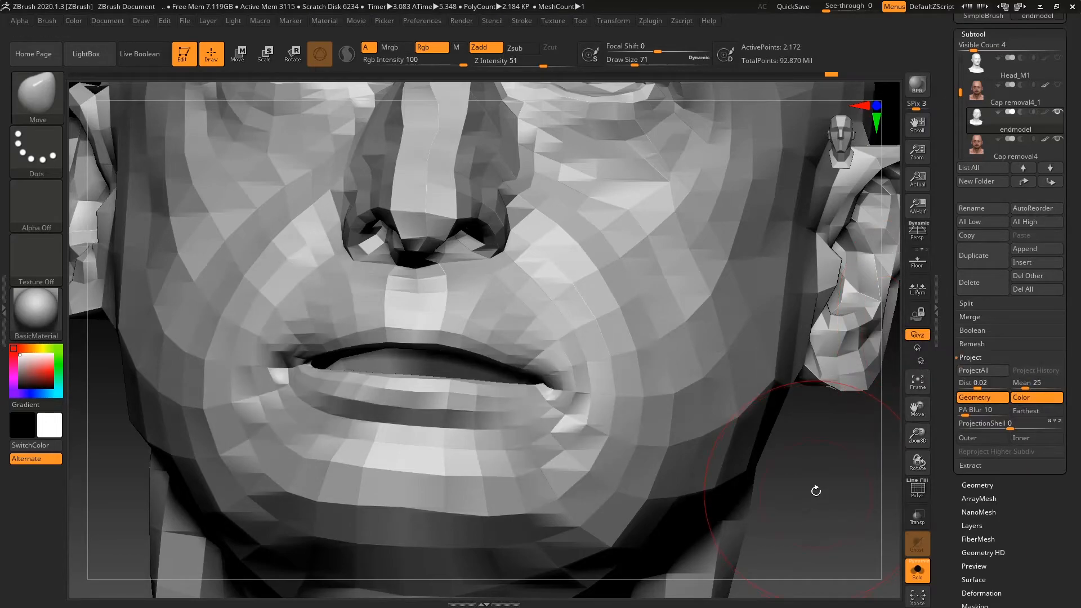
# Smooth the mouth corner, set the draw size to 17, and pull the corner outward with the Move brush.
pyautogui.moveTo(826, 490)
pyautogui.mouseDown()
pyautogui.moveTo(839, 464)
pyautogui.moveTo(796, 415)
pyautogui.moveTo(805, 495)
pyautogui.mouseUp()
pyautogui.keyDown('shift'); pyautogui.moveTo(315, 377); pyautogui.dragTo(333, 371); pyautogui.keyUp('shift')
pyautogui.press('space')
pyautogui.moveTo(429, 338); pyautogui.dragTo(410, 339)
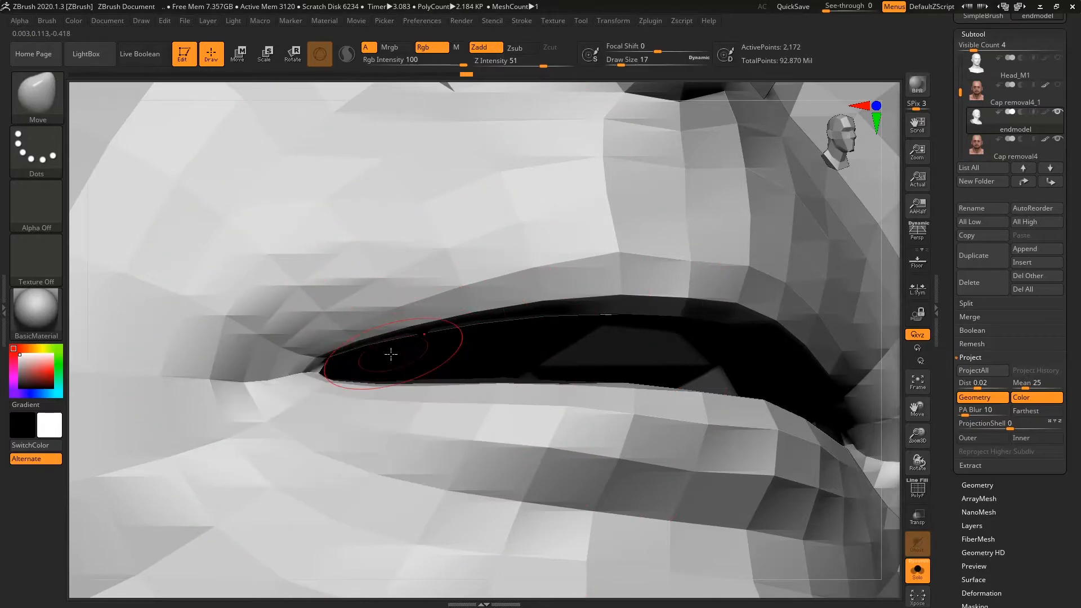
pyautogui.moveTo(318, 373); pyautogui.dragTo(277, 383)
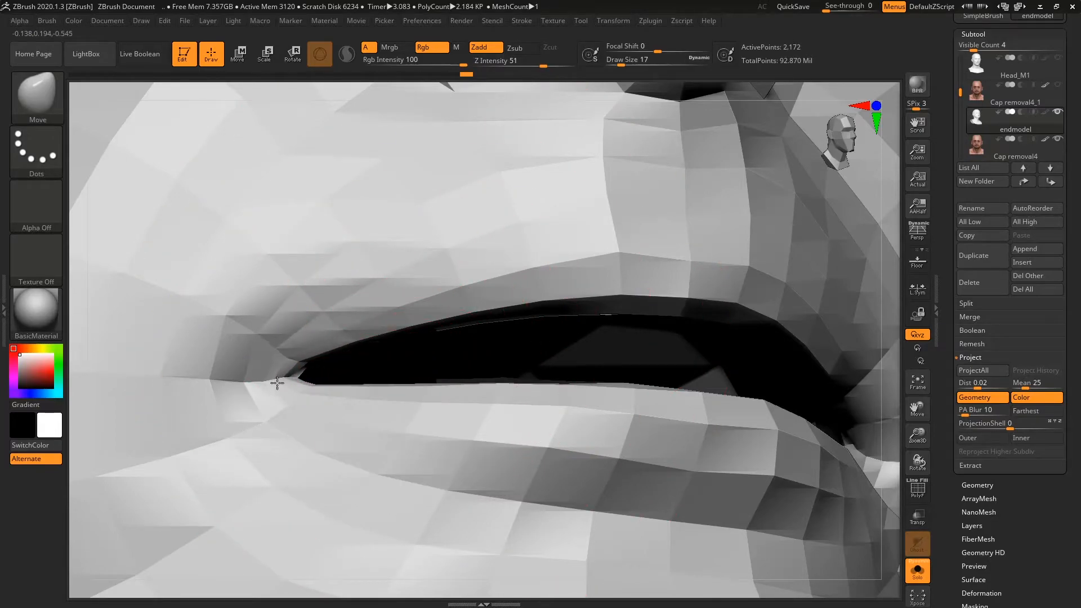
# Show the scan, align the mouth corner with it, and project geometry and PolyPainting with smoothing at the corner.
pyautogui.click(916, 581)
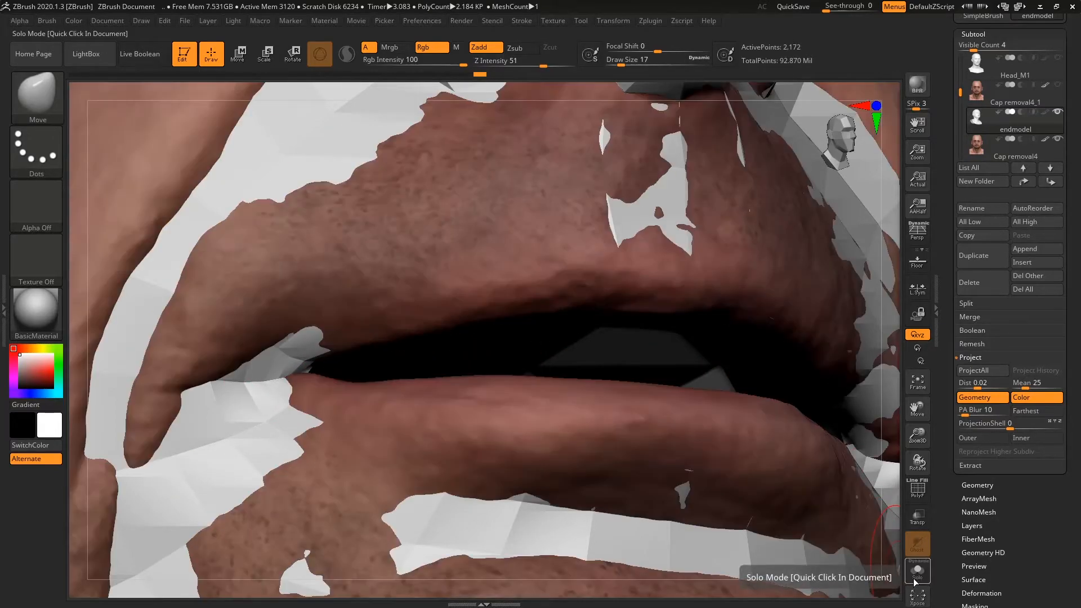
pyautogui.moveTo(298, 365)
pyautogui.mouseDown()
pyautogui.moveTo(228, 349)
pyautogui.moveTo(274, 358)
pyautogui.mouseUp()
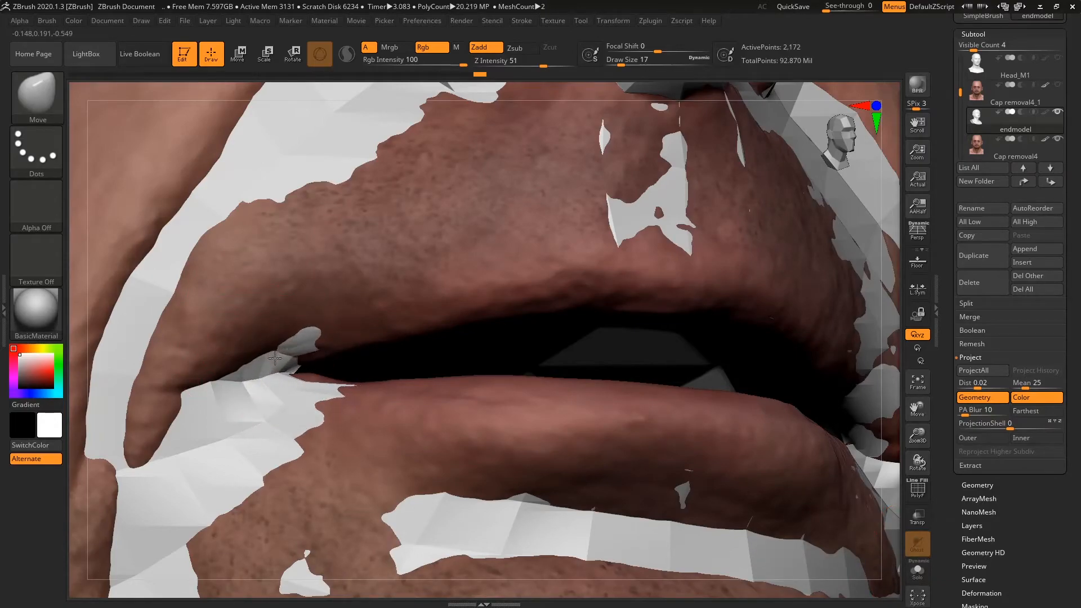
pyautogui.click(966, 372)
pyautogui.click(843, 397)
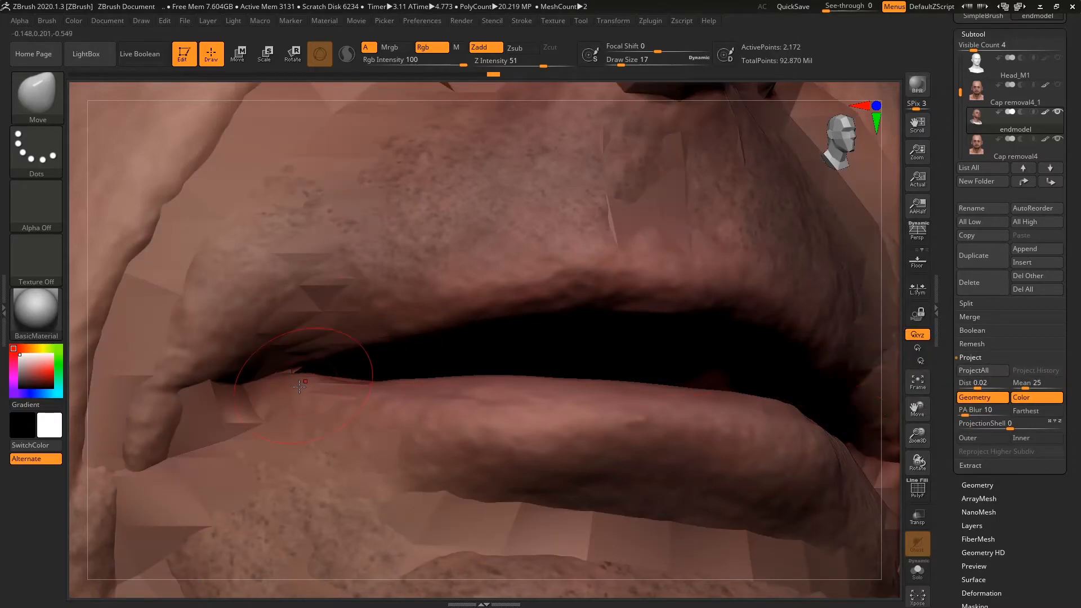
pyautogui.press('shift')
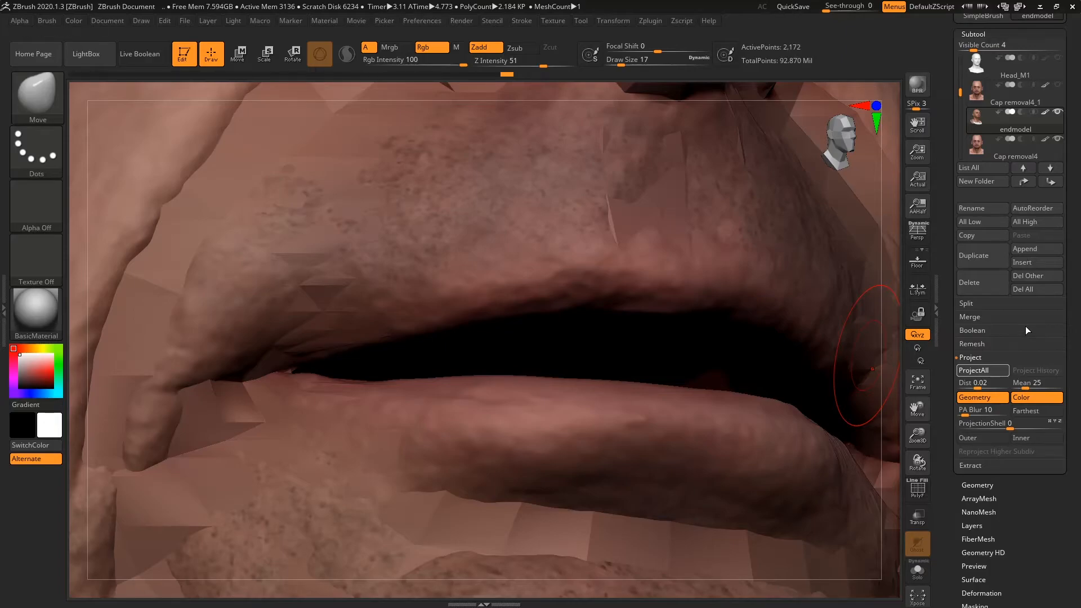
# Isolate endmodel, set the Move brush's draw size to 149, and smooth the outer edge of the shoulder.
pyautogui.click(918, 570)
pyautogui.moveTo(892, 428)
pyautogui.keyDown('alt'); pyautogui.mouseDown()
pyautogui.moveTo(811, 258)
pyautogui.moveTo(777, 321)
pyautogui.moveTo(743, 270)
pyautogui.moveTo(639, 309)
pyautogui.moveTo(677, 145)
pyautogui.moveTo(650, 278)
pyautogui.moveTo(550, 299)
pyautogui.moveTo(635, 289)
pyautogui.moveTo(639, 372)
pyautogui.moveTo(744, 365)
pyautogui.moveTo(635, 304)
pyautogui.moveTo(500, 330)
pyautogui.moveTo(576, 304)
pyautogui.moveTo(592, 342)
pyautogui.moveTo(627, 357)
pyautogui.mouseUp(); pyautogui.keyUp('alt')
pyautogui.press('b')
pyautogui.press('m')
pyautogui.press('v')
pyautogui.press('space')
pyautogui.keyDown('shift'); pyautogui.moveTo(545, 494); pyautogui.dragTo(602, 409); pyautogui.keyUp('shift')
pyautogui.moveTo(259, 429)
pyautogui.keyDown('shift'); pyautogui.mouseDown()
pyautogui.moveTo(231, 407)
pyautogui.moveTo(205, 410)
pyautogui.mouseUp(); pyautogui.keyUp('shift')
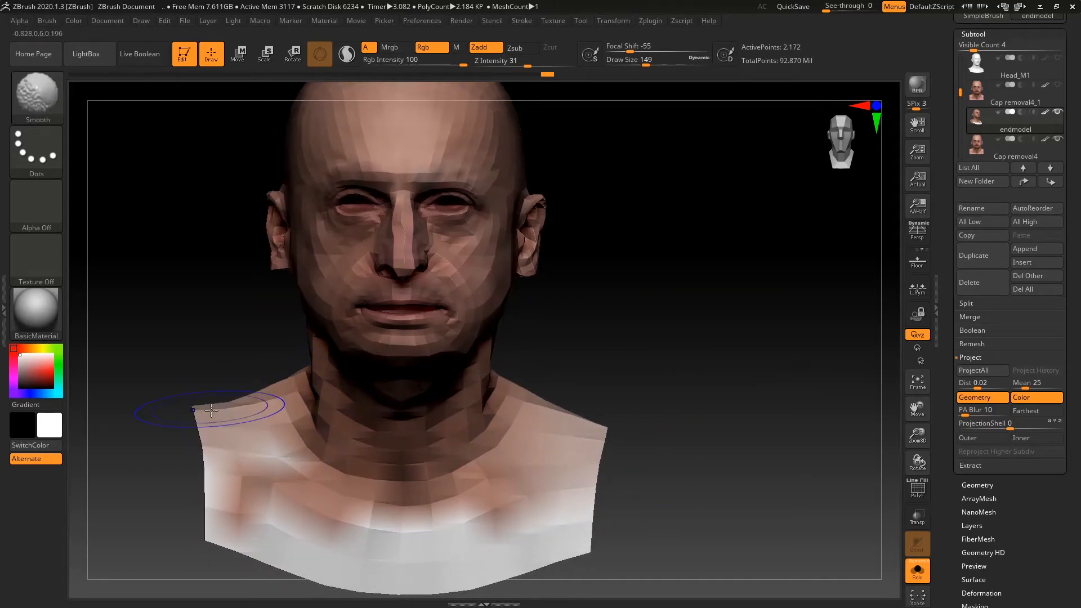
# Show the scan over endmodel and examine how the shoulders, chest and neck line up from several angles.
pyautogui.click(916, 572)
pyautogui.moveTo(754, 436); pyautogui.dragTo(712, 398)
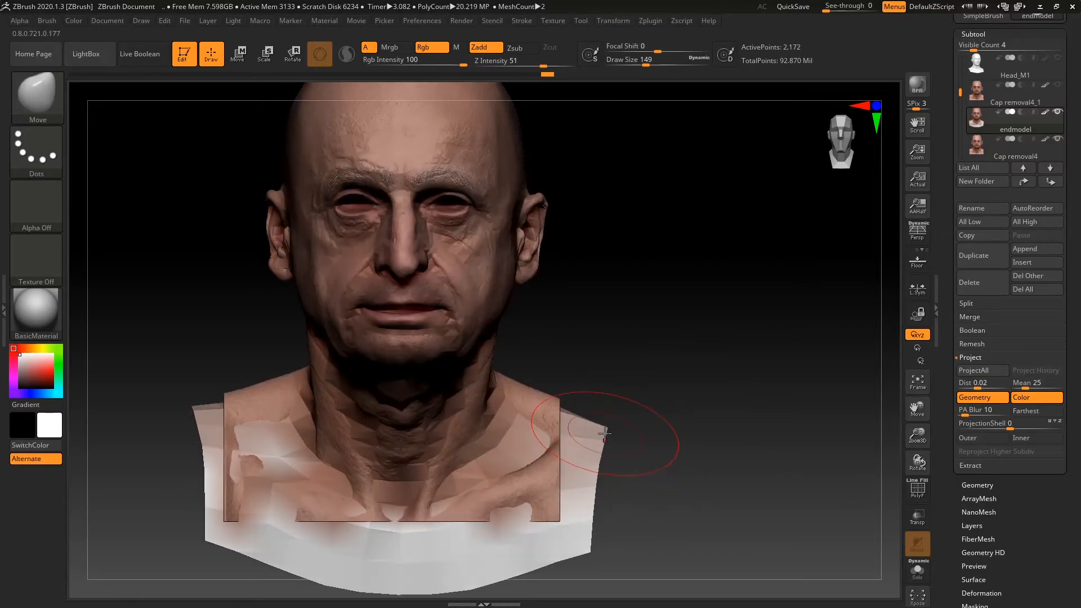
pyautogui.moveTo(640, 448); pyautogui.dragTo(913, 496)
pyautogui.click(917, 497)
pyautogui.click(916, 496)
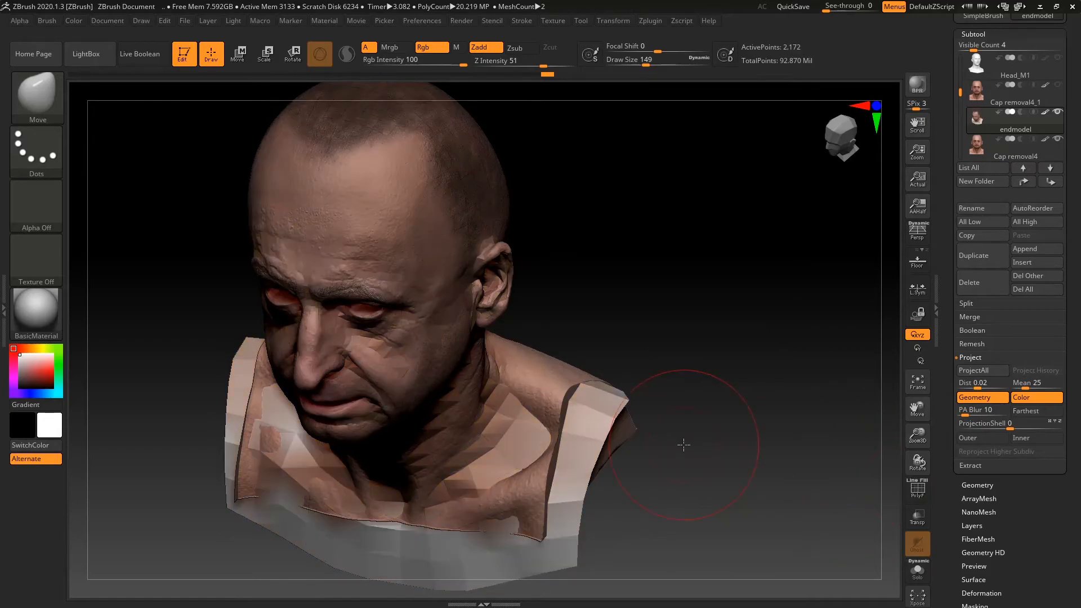
pyautogui.moveTo(685, 441); pyautogui.dragTo(693, 422)
pyautogui.moveTo(569, 449); pyautogui.dragTo(705, 364)
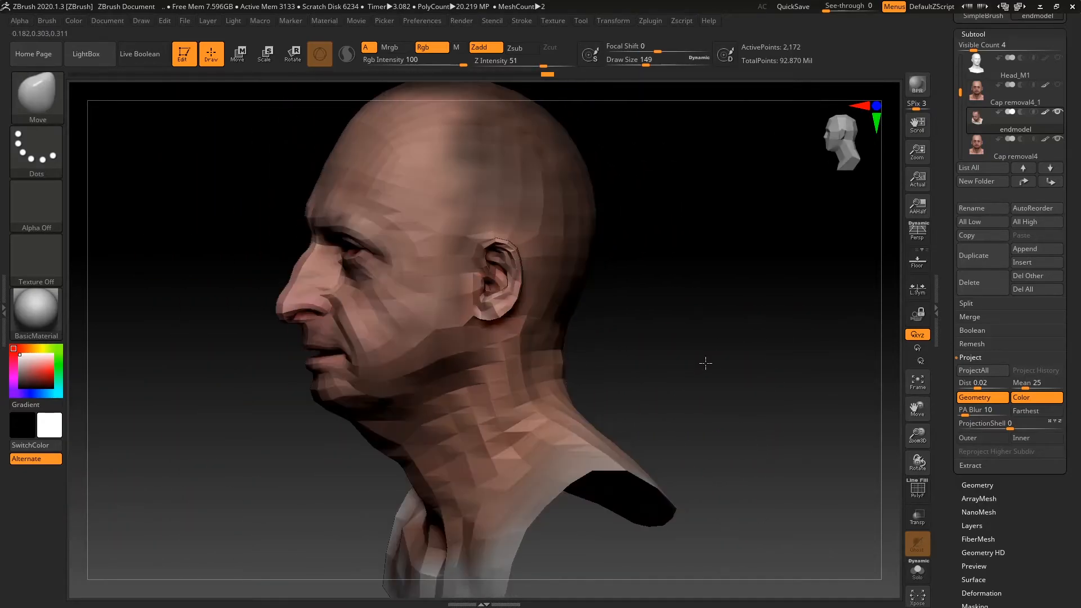
# Display the polygon wireframe and inspect how endmodel overlaps the scan around the eyes, mouth, ears and neck.
pyautogui.click(917, 489)
pyautogui.moveTo(820, 415); pyautogui.dragTo(878, 406)
pyautogui.keyDown('alt'); pyautogui.moveTo(521, 388); pyautogui.dragTo(248, 379); pyautogui.keyUp('alt')
pyautogui.moveTo(844, 479); pyautogui.dragTo(728, 361)
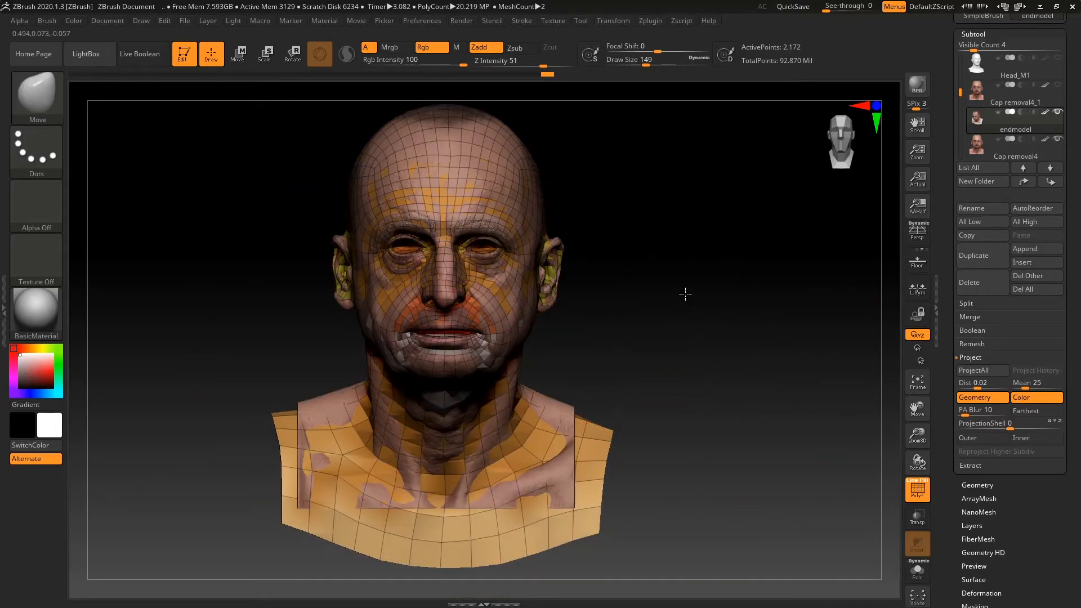
pyautogui.keyDown('alt'); pyautogui.moveTo(685, 294); pyautogui.dragTo(705, 376); pyautogui.keyUp('alt')
pyautogui.keyDown('alt'); pyautogui.moveTo(670, 169); pyautogui.dragTo(765, 499); pyautogui.keyUp('alt')
pyautogui.moveTo(744, 336); pyautogui.dragTo(753, 292)
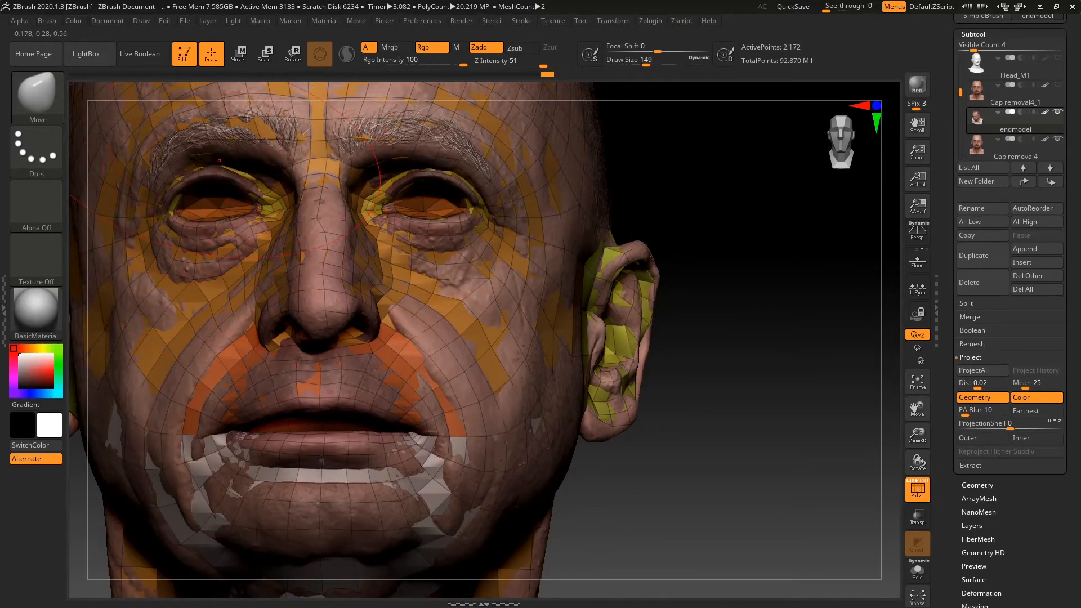
pyautogui.moveTo(760, 219); pyautogui.dragTo(780, 292)
pyautogui.moveTo(707, 361)
pyautogui.mouseDown()
pyautogui.moveTo(705, 377)
pyautogui.moveTo(736, 386)
pyautogui.moveTo(687, 197)
pyautogui.moveTo(656, 213)
pyautogui.moveTo(702, 220)
pyautogui.moveTo(654, 411)
pyautogui.mouseUp()
pyautogui.moveTo(690, 326); pyautogui.dragTo(348, 420)
pyautogui.moveTo(719, 355); pyautogui.dragTo(845, 328)
pyautogui.keyDown('alt'); pyautogui.moveTo(451, 333); pyautogui.dragTo(311, 266); pyautogui.keyUp('alt')
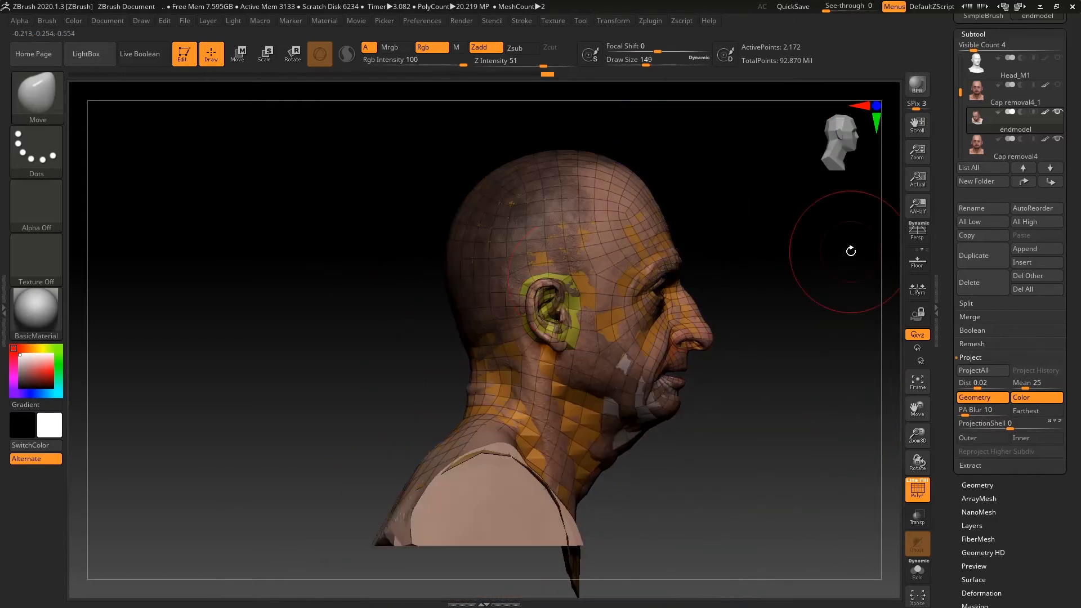
pyautogui.moveTo(851, 251); pyautogui.dragTo(768, 265)
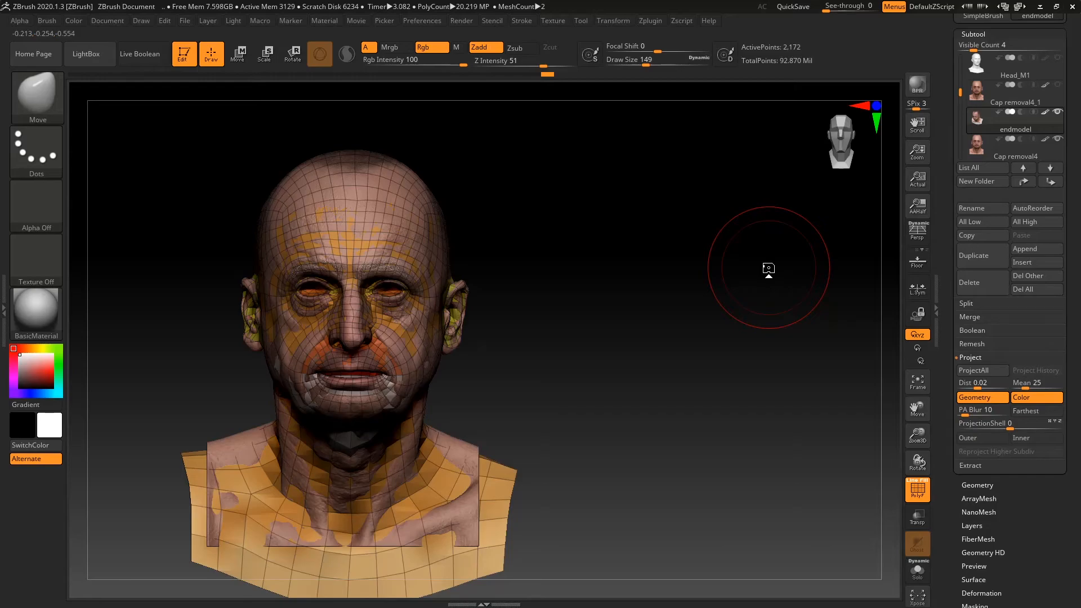
# Set the Move brush's draw size to 59 and smooth the cheek beside the nose to fit the scan.
pyautogui.keyDown('alt'); pyautogui.moveTo(768, 269); pyautogui.dragTo(372, 299); pyautogui.keyUp('alt')
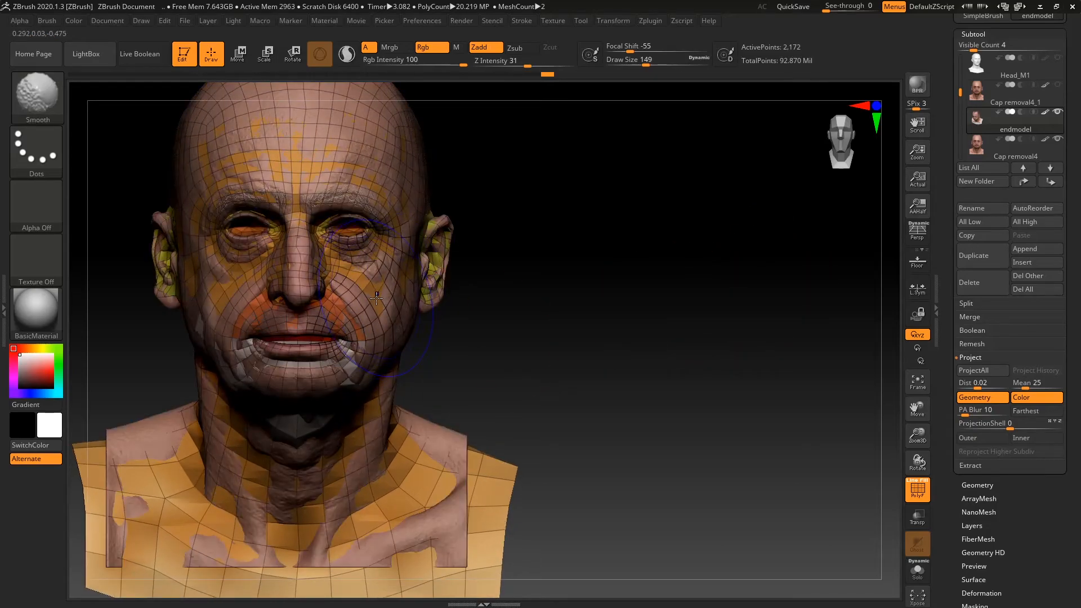
pyautogui.moveTo(580, 317)
pyautogui.keyDown('alt'); pyautogui.mouseDown()
pyautogui.moveTo(618, 334)
pyautogui.moveTo(599, 353)
pyautogui.mouseUp(); pyautogui.keyUp('alt')
pyautogui.press('b')
pyautogui.press('m')
pyautogui.press('v')
pyautogui.moveTo(655, 315)
pyautogui.keyDown('alt'); pyautogui.mouseDown()
pyautogui.moveTo(644, 299)
pyautogui.moveTo(649, 308)
pyautogui.mouseUp(); pyautogui.keyUp('alt')
pyautogui.keyDown('alt'); pyautogui.moveTo(650, 308); pyautogui.dragTo(727, 323); pyautogui.keyUp('alt')
pyautogui.press('space')
pyautogui.moveTo(661, 310); pyautogui.dragTo(621, 306)
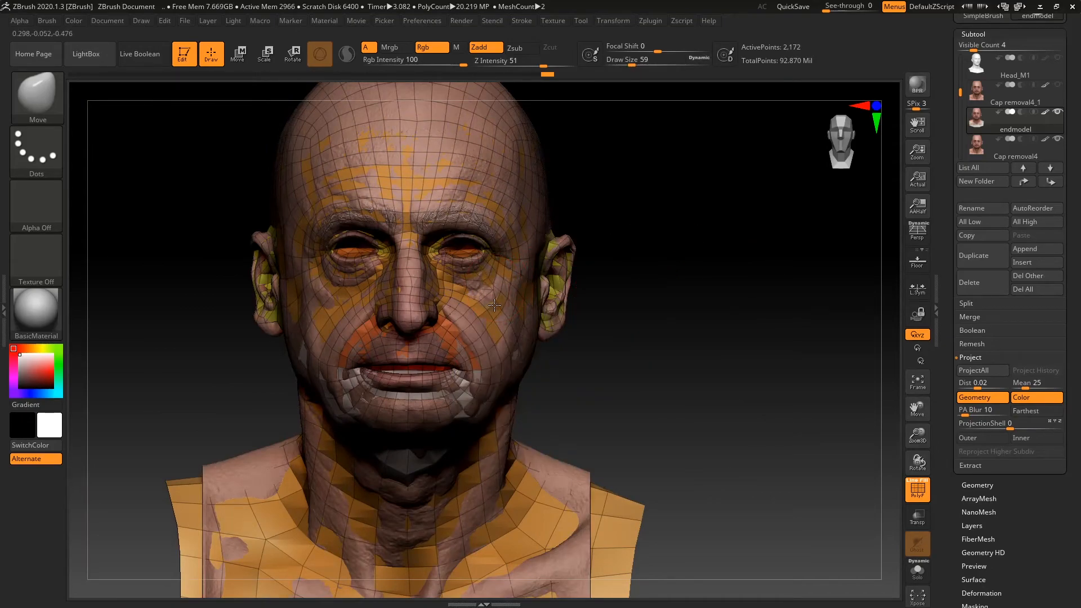
pyautogui.keyDown('shift'); pyautogui.moveTo(498, 313); pyautogui.dragTo(501, 309); pyautogui.keyUp('shift')
pyautogui.moveTo(615, 339)
pyautogui.mouseDown()
pyautogui.moveTo(518, 333)
pyautogui.moveTo(623, 337)
pyautogui.mouseUp()
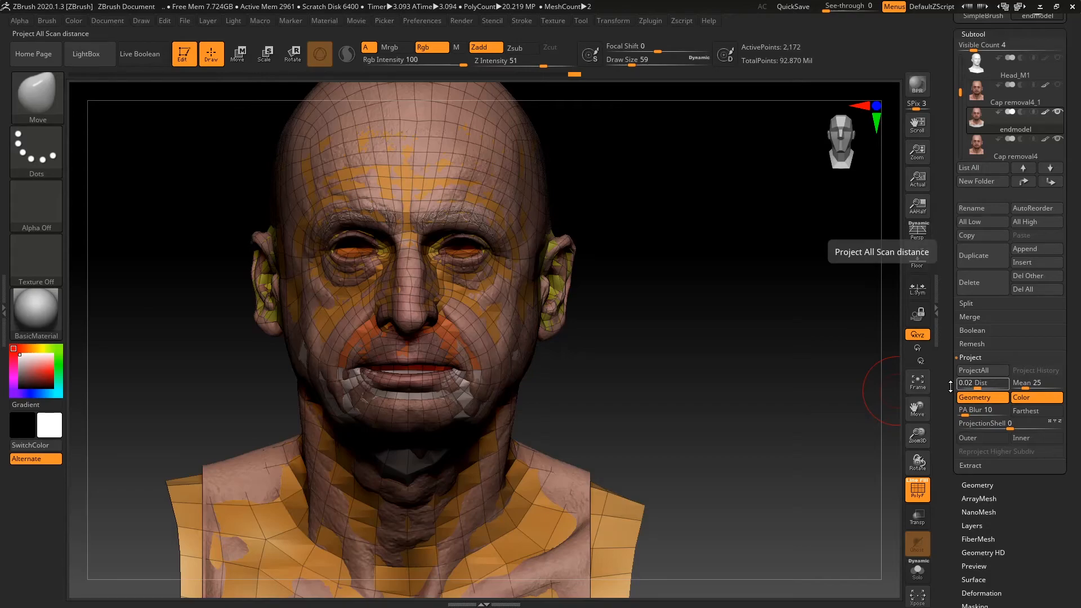
# Isolate endmodel with its wireframe displayed and smooth the upper eyelid of one eye.
pyautogui.click(917, 570)
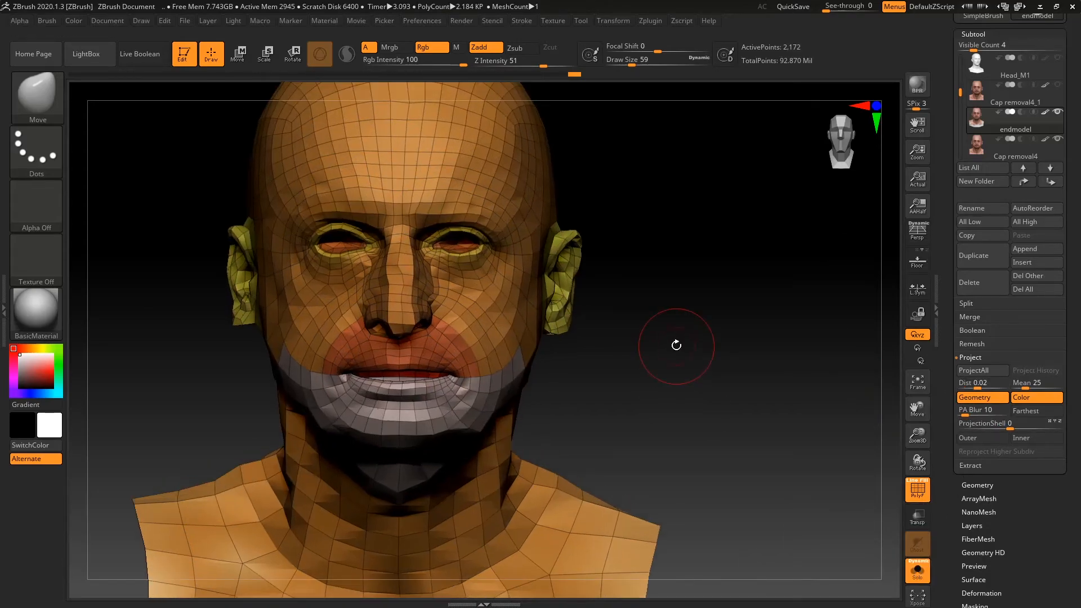
pyautogui.moveTo(676, 345); pyautogui.dragTo(503, 245)
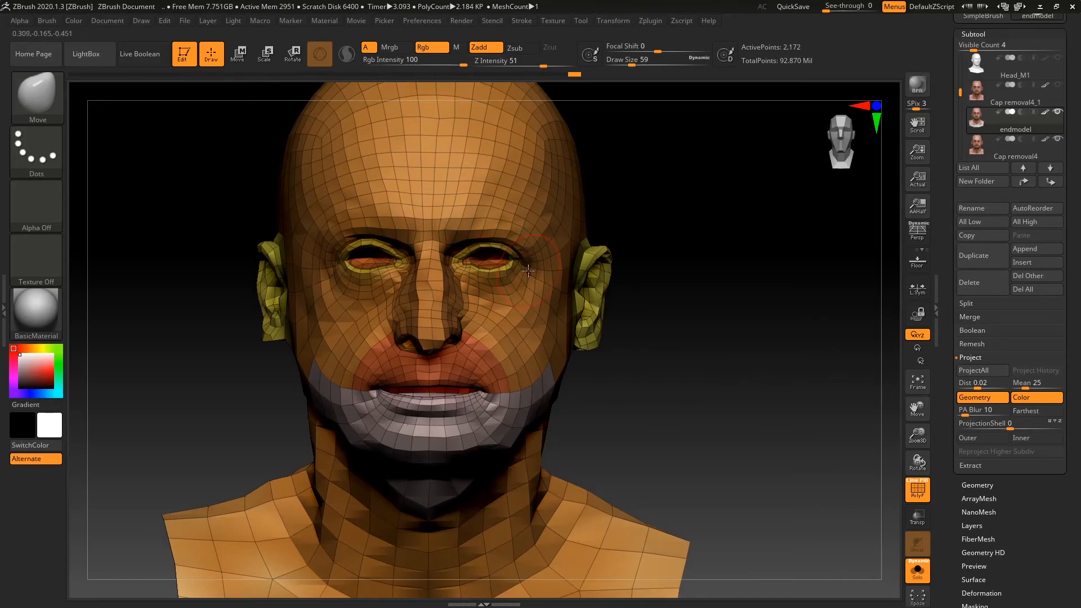
pyautogui.moveTo(721, 238)
pyautogui.mouseDown()
pyautogui.moveTo(699, 257)
pyautogui.moveTo(628, 251)
pyautogui.moveTo(741, 244)
pyautogui.mouseUp()
pyautogui.moveTo(742, 244)
pyautogui.keyDown('alt'); pyautogui.mouseDown()
pyautogui.moveTo(769, 295)
pyautogui.moveTo(773, 338)
pyautogui.moveTo(676, 321)
pyautogui.mouseUp(); pyautogui.keyUp('alt')
pyautogui.press('shift')
pyautogui.moveTo(824, 309)
pyautogui.keyDown('shift'); pyautogui.mouseDown()
pyautogui.moveTo(842, 314)
pyautogui.moveTo(748, 313)
pyautogui.mouseUp(); pyautogui.keyUp('shift')
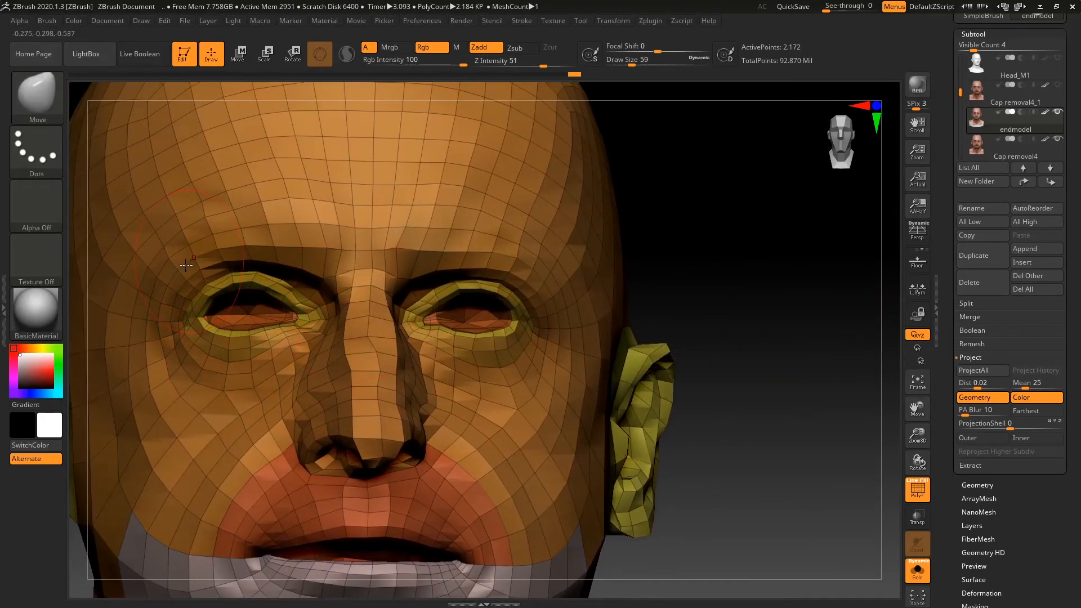
pyautogui.moveTo(728, 287); pyautogui.dragTo(741, 288)
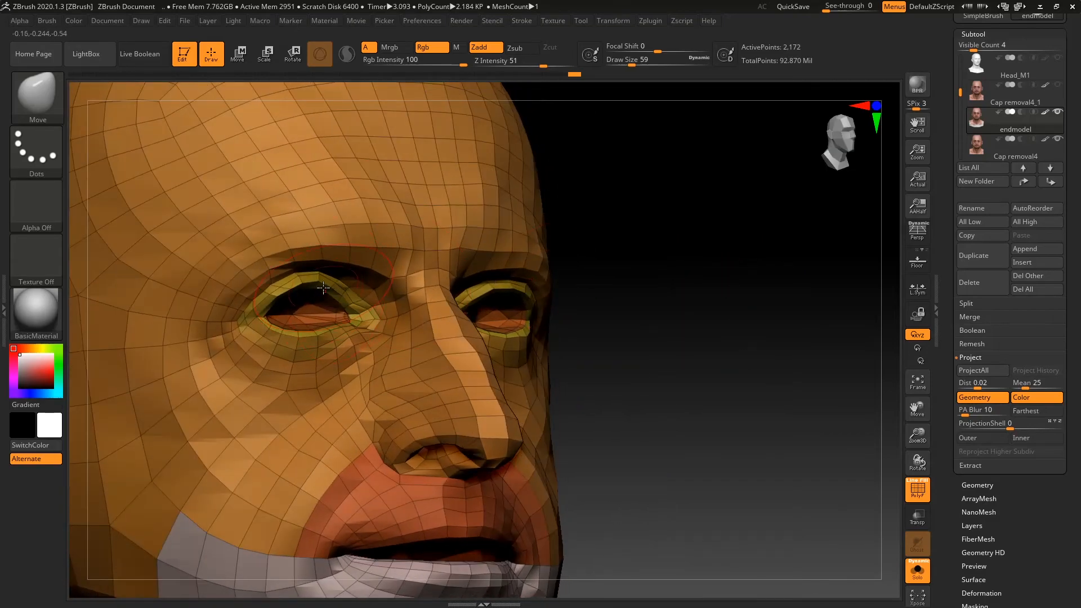
pyautogui.moveTo(288, 282)
pyautogui.keyDown('shift'); pyautogui.mouseDown()
pyautogui.moveTo(255, 310)
pyautogui.moveTo(309, 290)
pyautogui.mouseUp(); pyautogui.keyUp('shift')
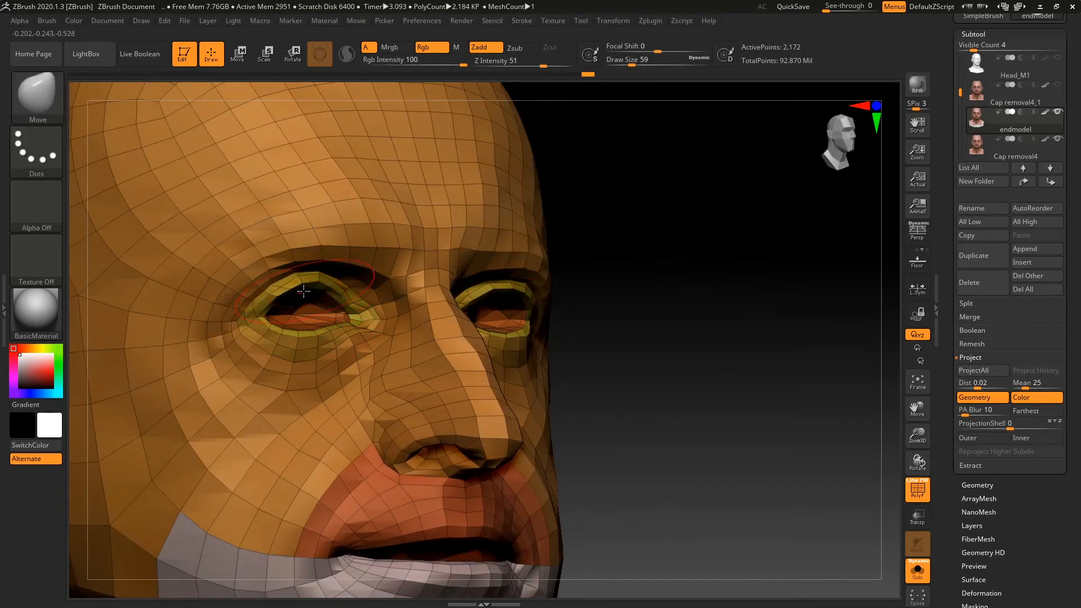
# Step through the undo history to compare the eyelid, and inspect the isolated head's topology from several angles.
pyautogui.hotkey('ctrl', 'z')
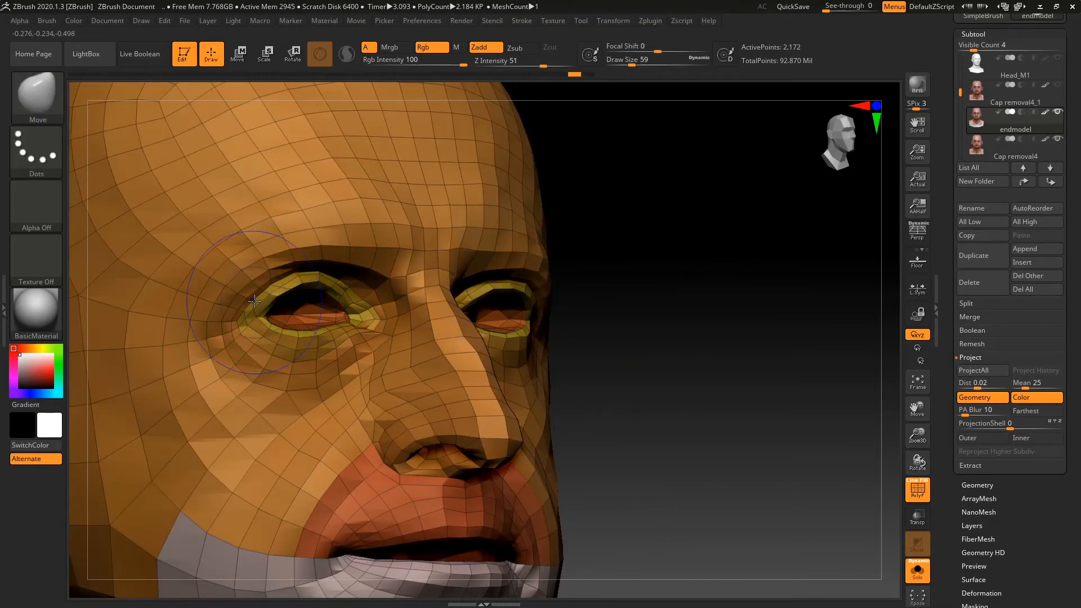
pyautogui.moveTo(649, 304)
pyautogui.mouseDown()
pyautogui.moveTo(554, 302)
pyautogui.moveTo(530, 290)
pyautogui.mouseUp()
pyautogui.hotkey('ctrl', 'z')
pyautogui.moveTo(824, 249)
pyautogui.mouseDown()
pyautogui.moveTo(777, 294)
pyautogui.moveTo(803, 256)
pyautogui.moveTo(790, 299)
pyautogui.moveTo(796, 270)
pyautogui.moveTo(762, 328)
pyautogui.moveTo(700, 304)
pyautogui.mouseUp()
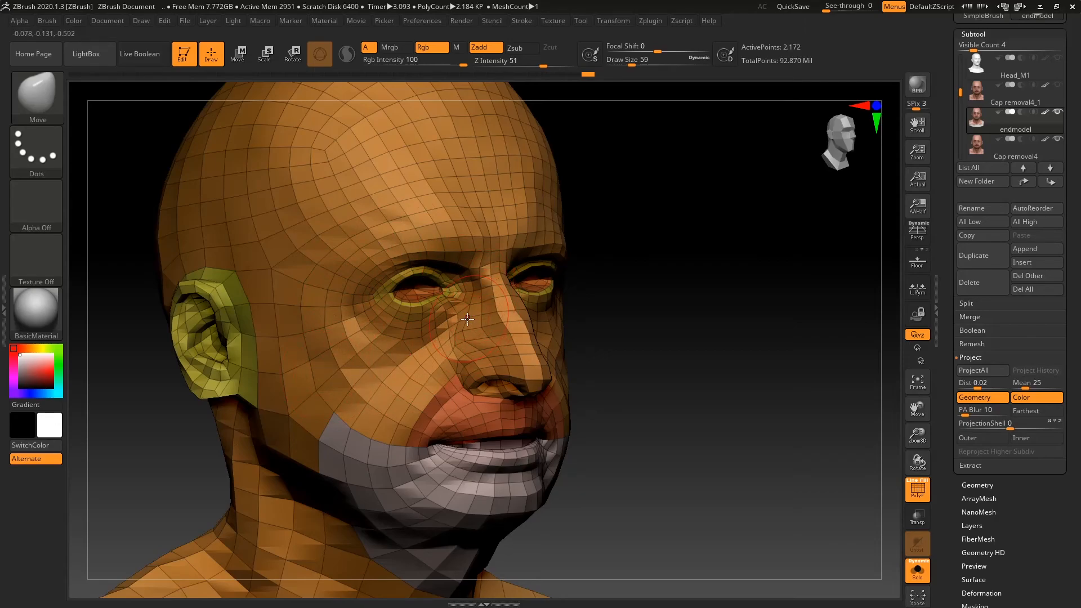
pyautogui.moveTo(631, 362); pyautogui.dragTo(406, 475)
pyautogui.moveTo(816, 330)
pyautogui.mouseDown()
pyautogui.moveTo(745, 349)
pyautogui.moveTo(755, 338)
pyautogui.moveTo(758, 389)
pyautogui.mouseUp()
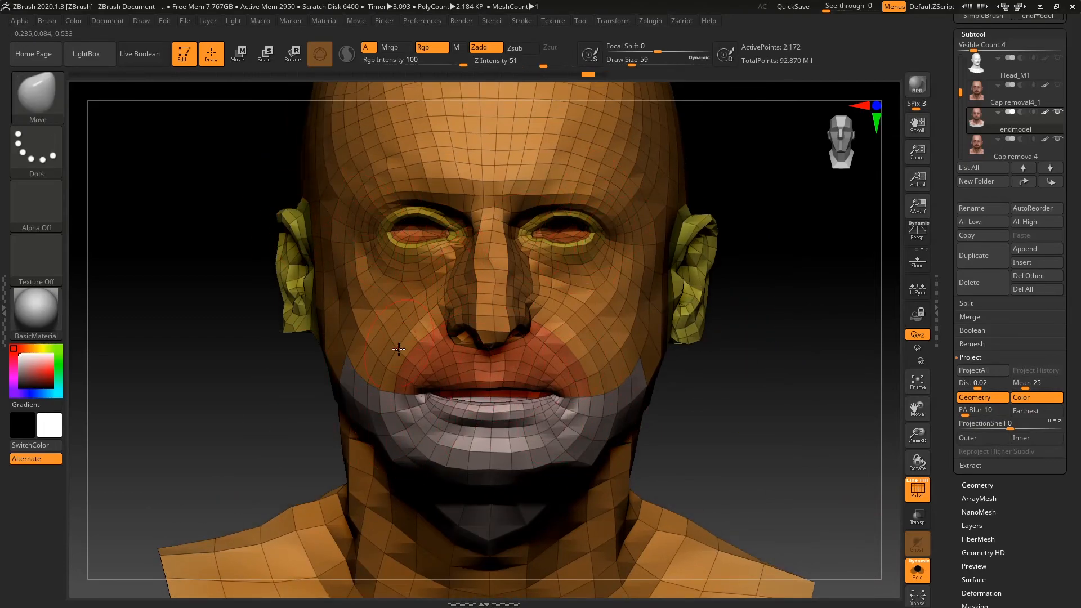
pyautogui.moveTo(700, 410); pyautogui.dragTo(767, 404)
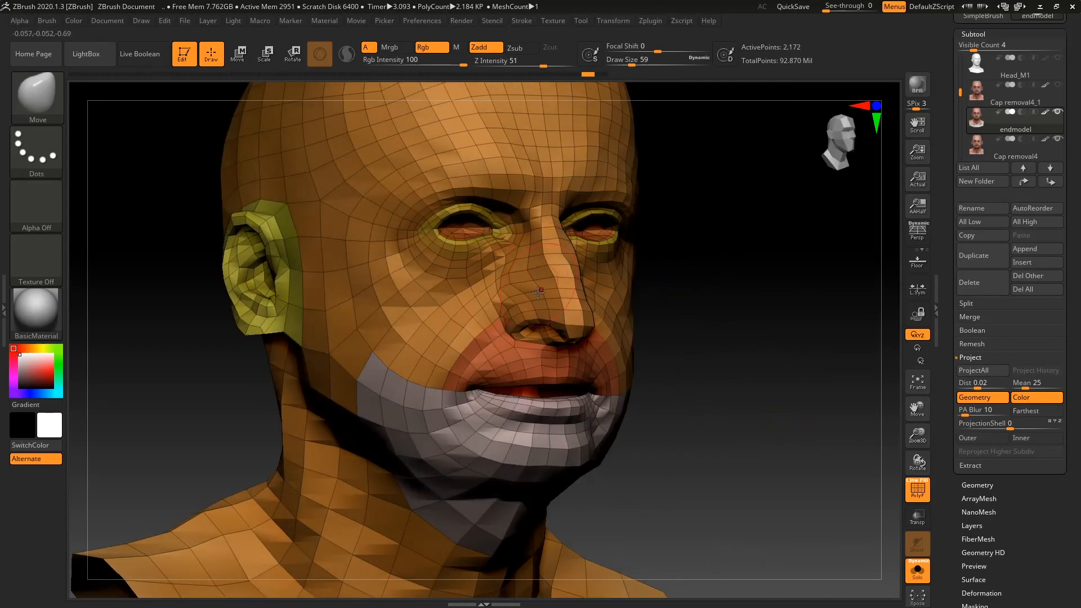
pyautogui.moveTo(729, 358)
pyautogui.keyDown('shift'); pyautogui.mouseDown()
pyautogui.moveTo(699, 374)
pyautogui.moveTo(745, 379)
pyautogui.moveTo(711, 401)
pyautogui.moveTo(732, 393)
pyautogui.moveTo(732, 422)
pyautogui.moveTo(734, 357)
pyautogui.moveTo(768, 338)
pyautogui.moveTo(779, 362)
pyautogui.moveTo(746, 379)
pyautogui.moveTo(736, 343)
pyautogui.moveTo(693, 338)
pyautogui.moveTo(734, 364)
pyautogui.moveTo(710, 362)
pyautogui.mouseUp(); pyautogui.keyUp('shift')
pyautogui.moveTo(956, 56); pyautogui.dragTo(952, 172)
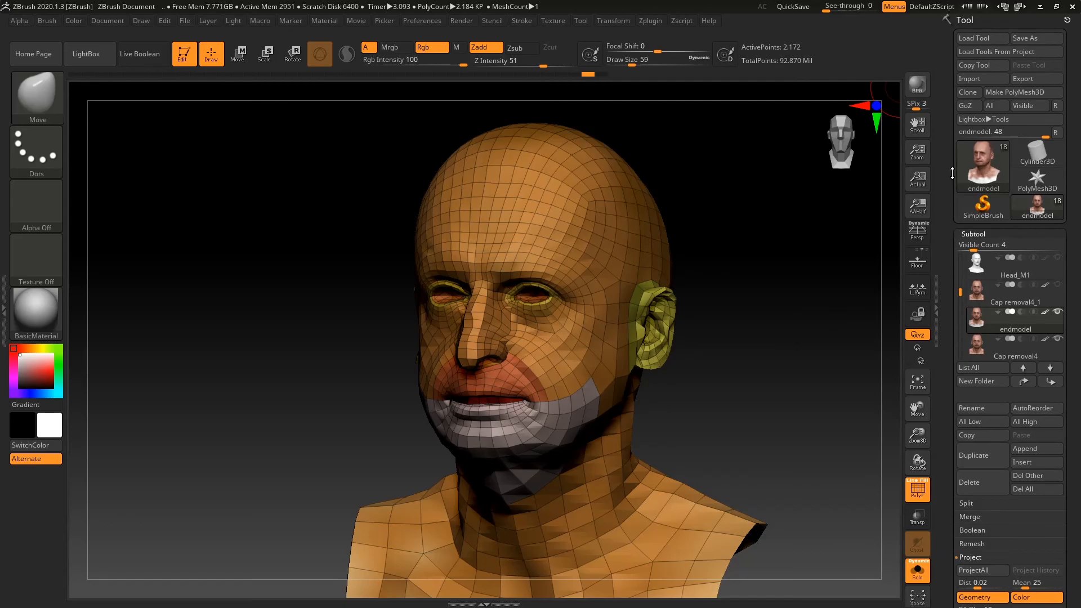